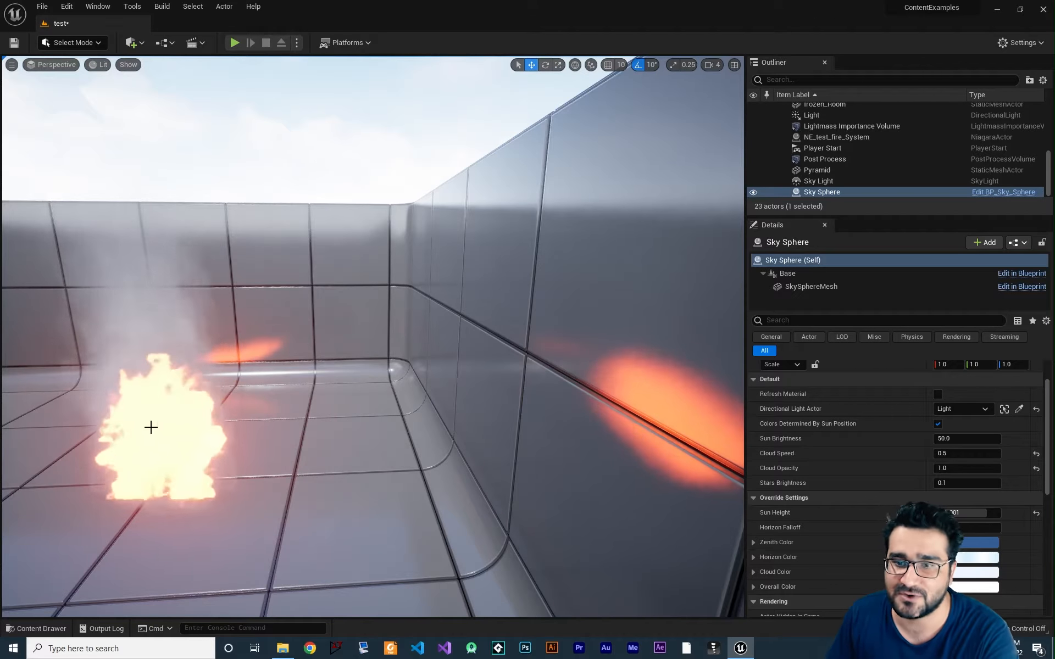
Create a Niagara emitter from the Empty template in the record folder, name it NE_fire, and open it
left_click(41, 628)
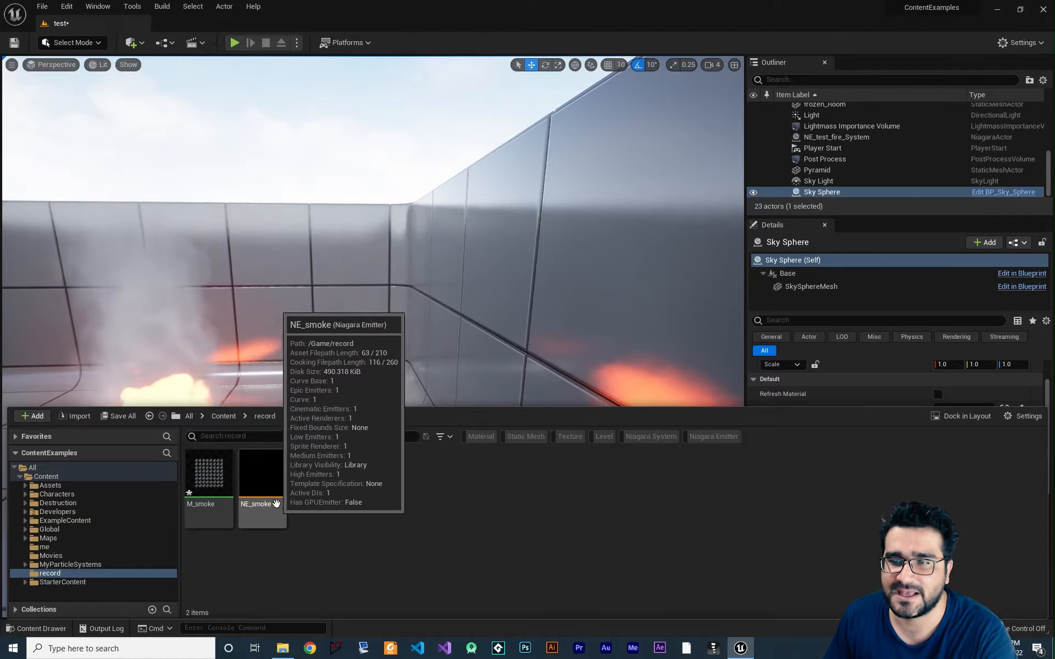
right_click(361, 544)
mouse_move(407, 416)
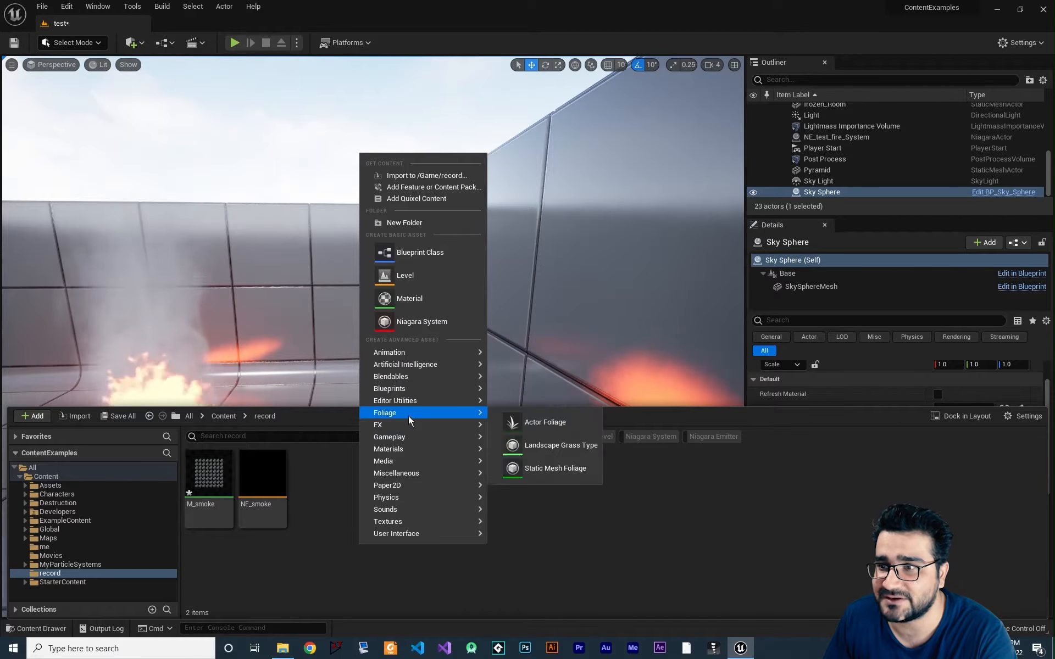
left_click(538, 473)
left_click(525, 480)
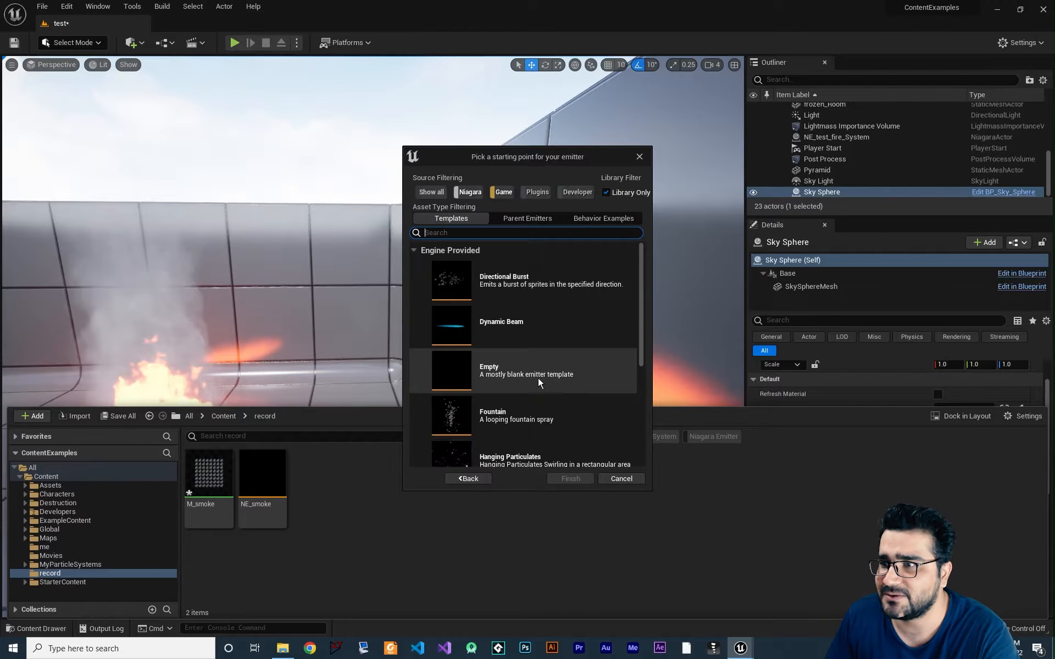
left_click(516, 376)
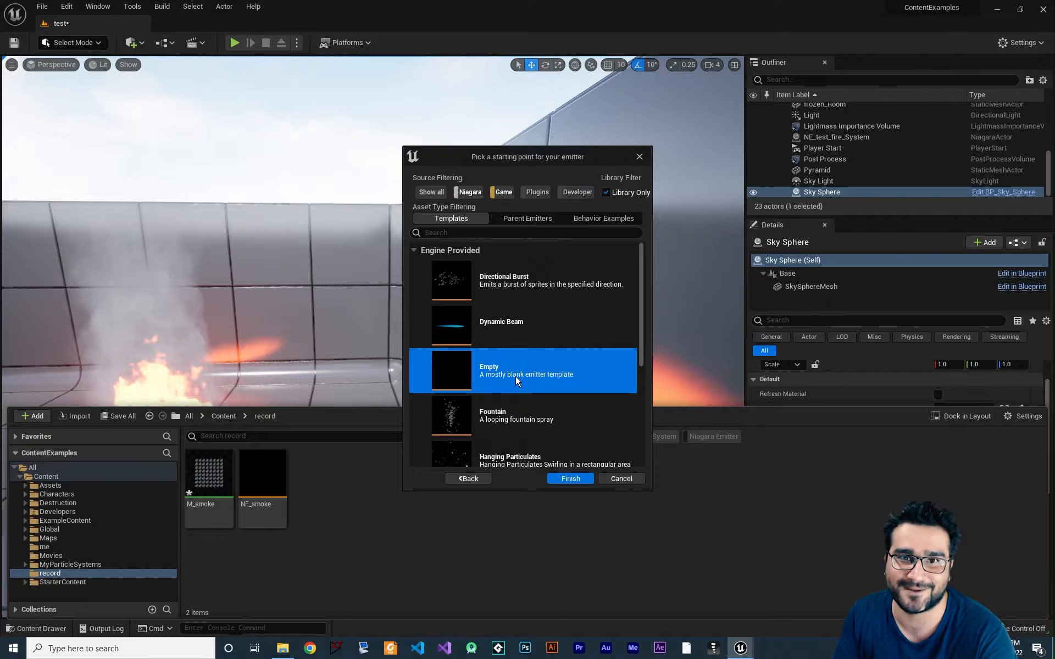
left_click(570, 478)
type("NE")
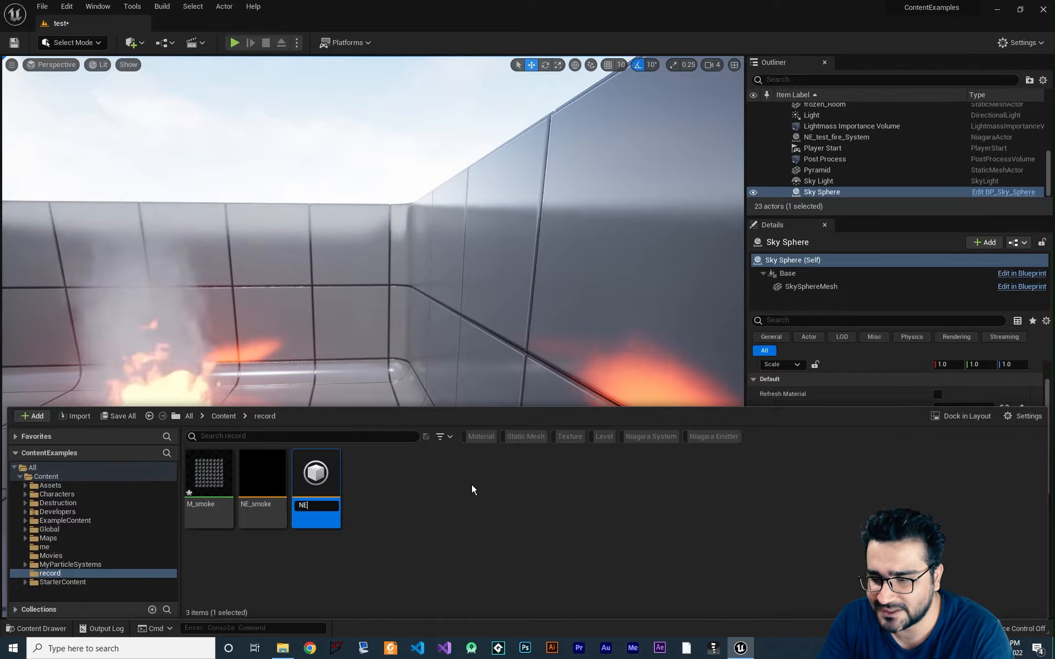
type("_fire")
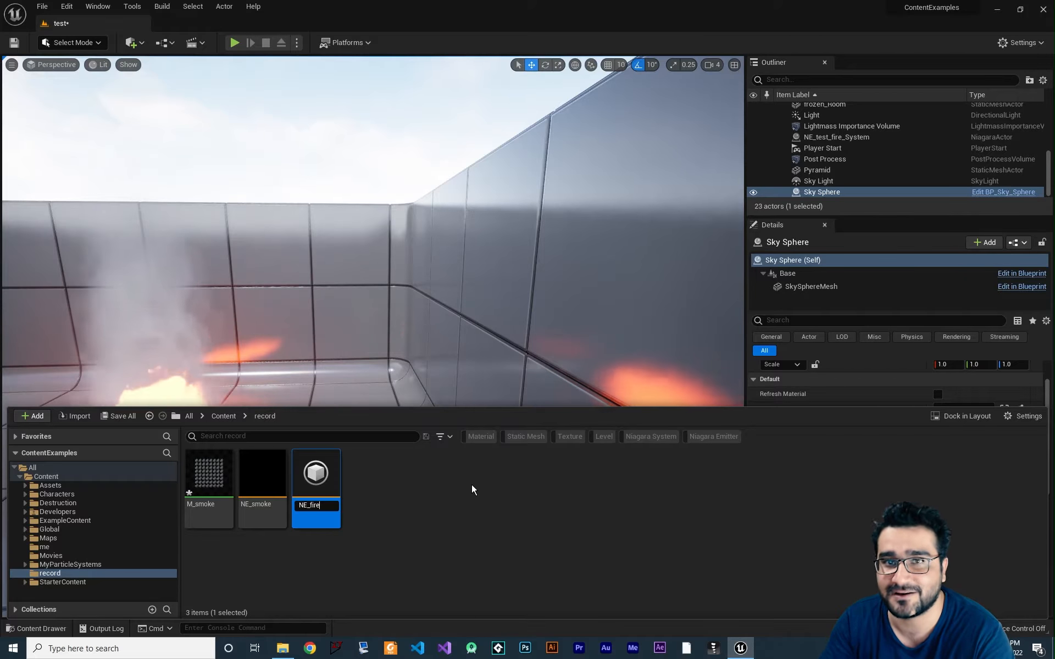
key("Return")
double_click(263, 477)
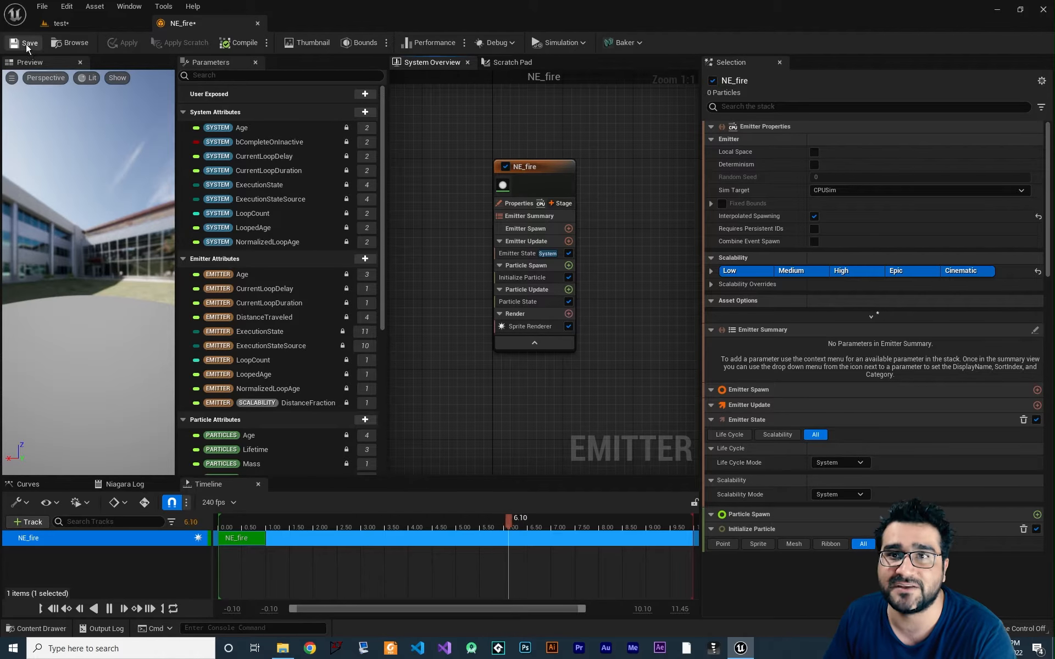
Create a new material named M_fire in the record folder
left_click(41, 629)
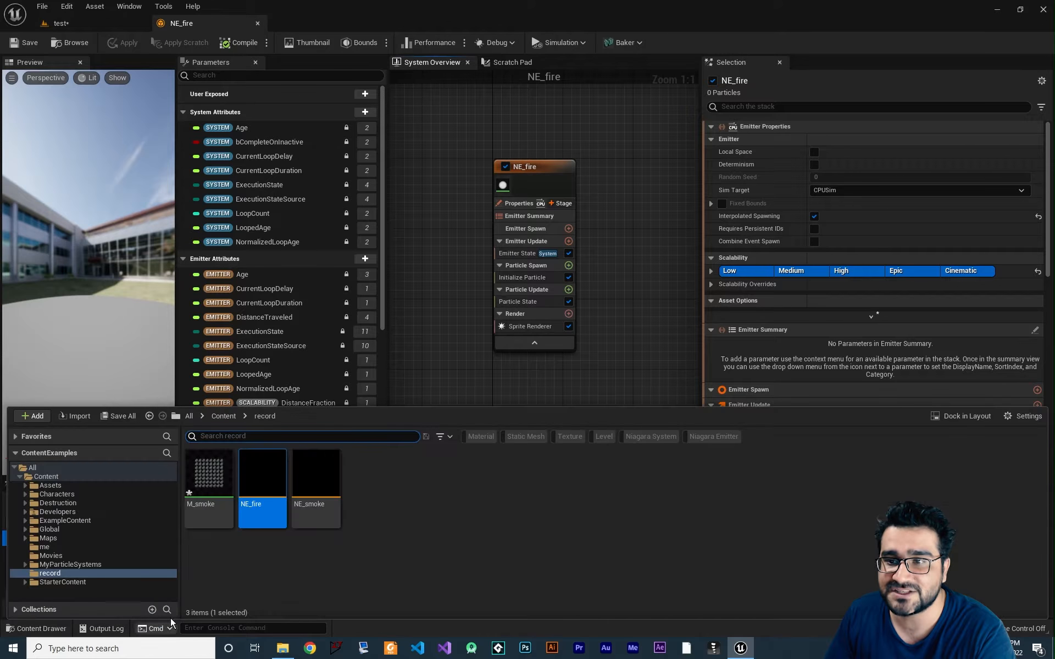
right_click(377, 562)
left_click(424, 320)
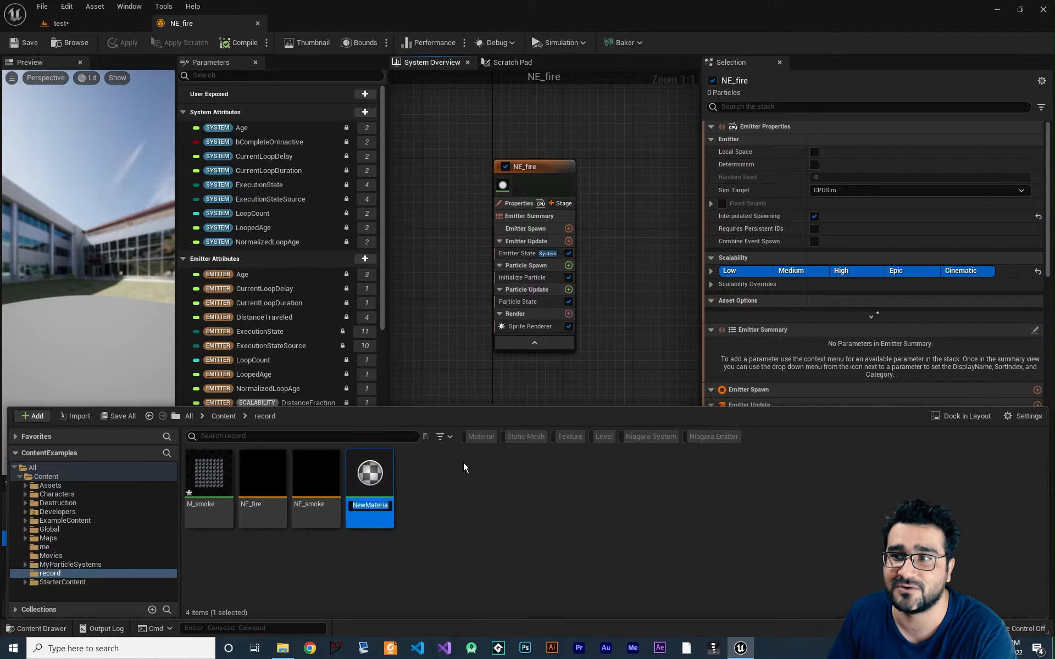
type("M_")
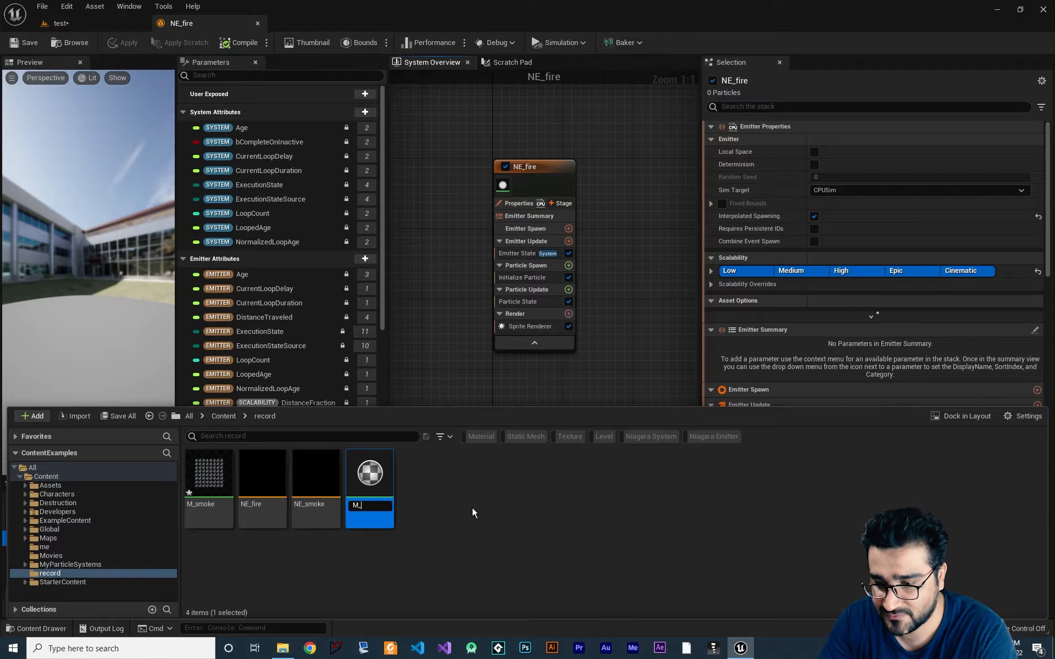
type("fire")
key("Return")
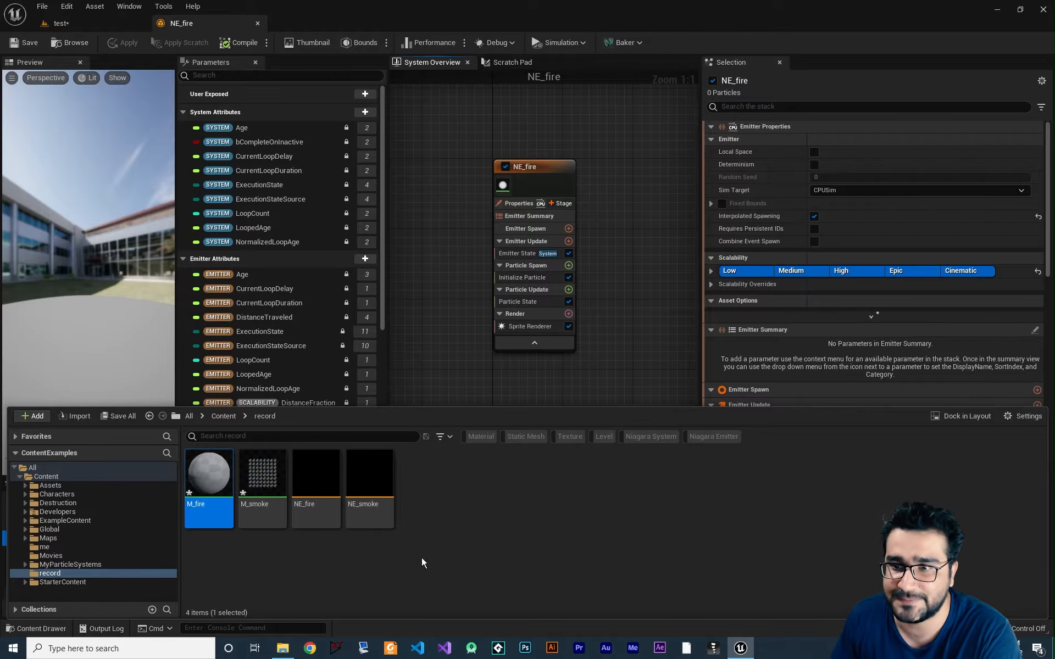
Open the M_fire material and set its blend mode to Translucent
double_click(204, 479)
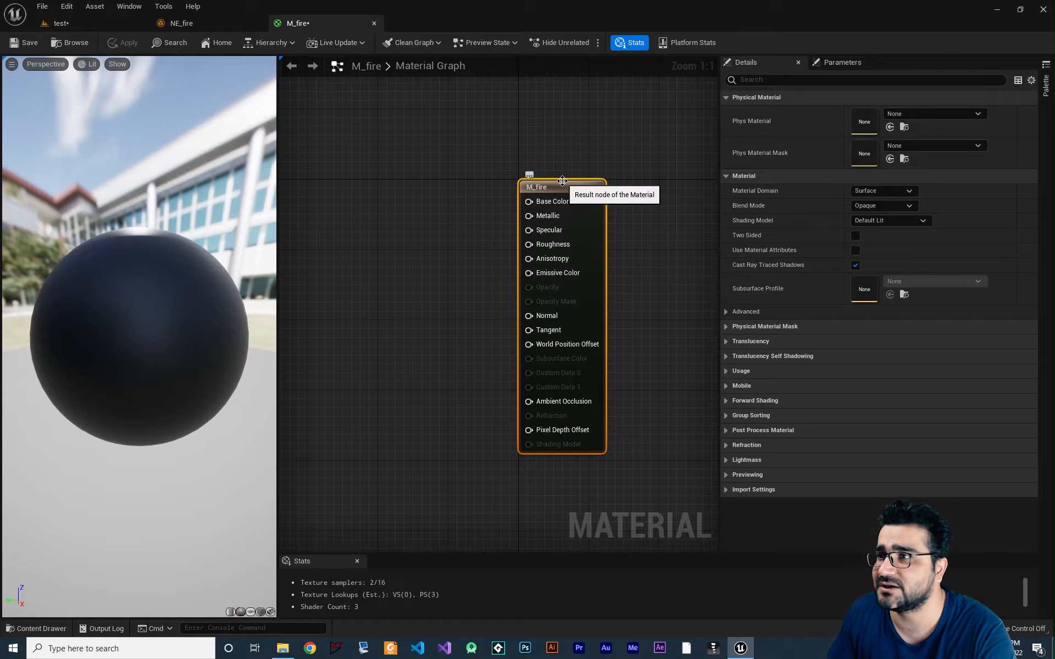
left_click(865, 206)
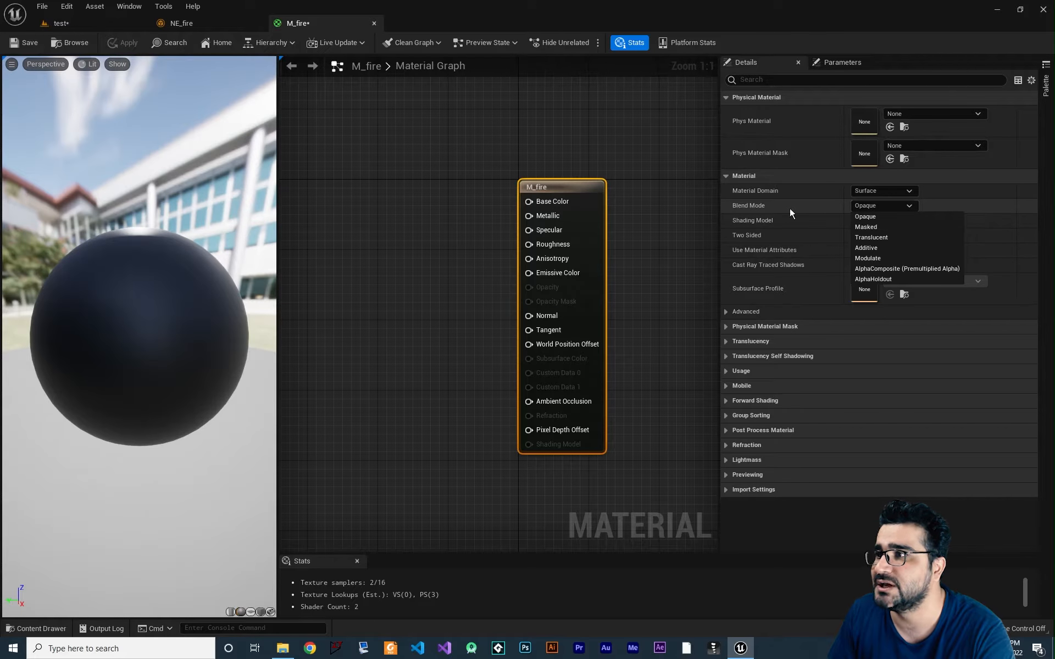
left_click(882, 237)
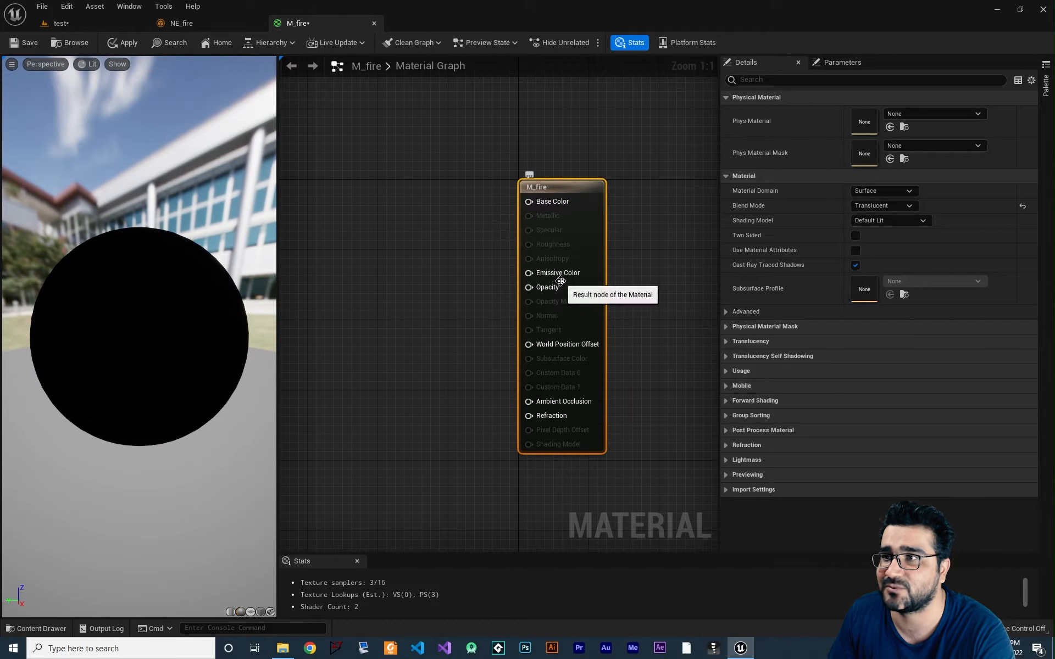
Open the T_Fire_SubUV texture from the StarterContent Textures folder and display only its red channel
left_click(39, 629)
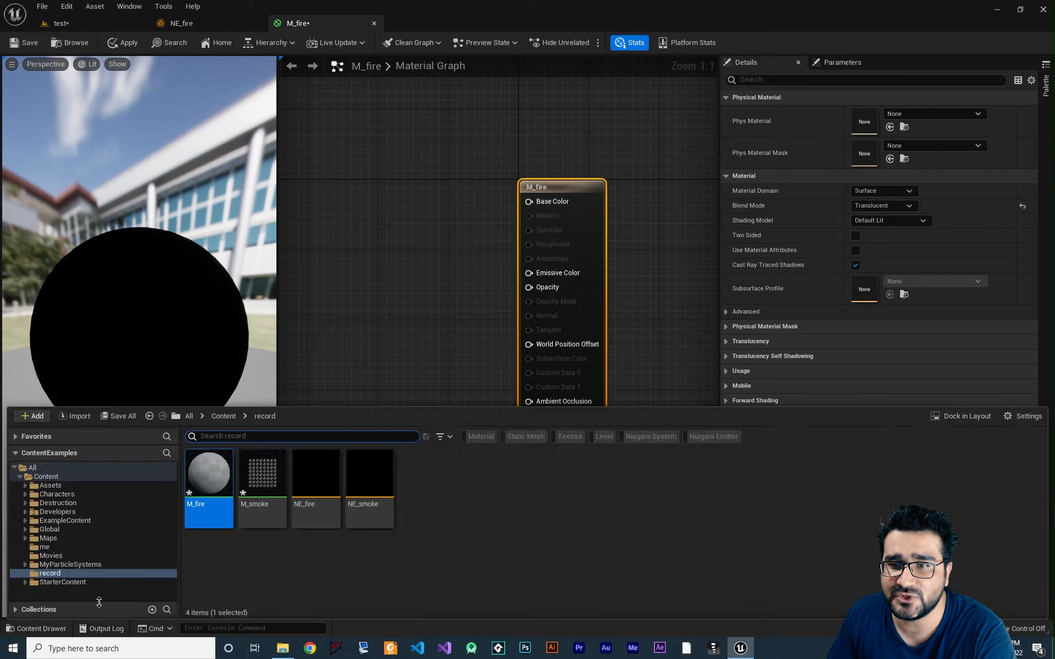
left_click(24, 582)
scroll(38, 584, "down", 3)
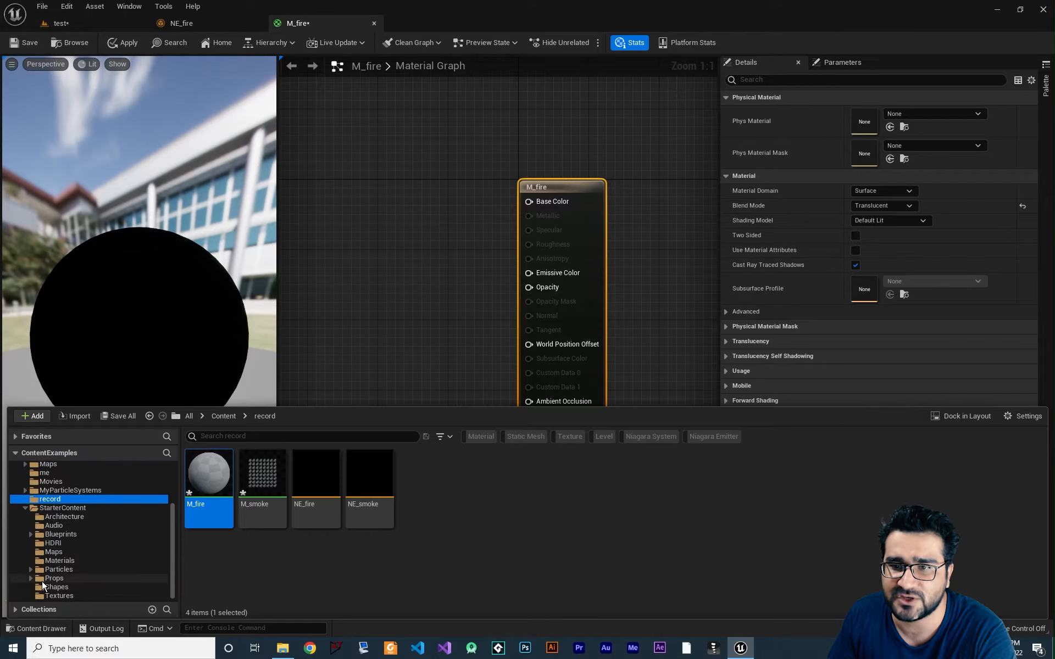
left_click(59, 595)
scroll(668, 545, "down", 5)
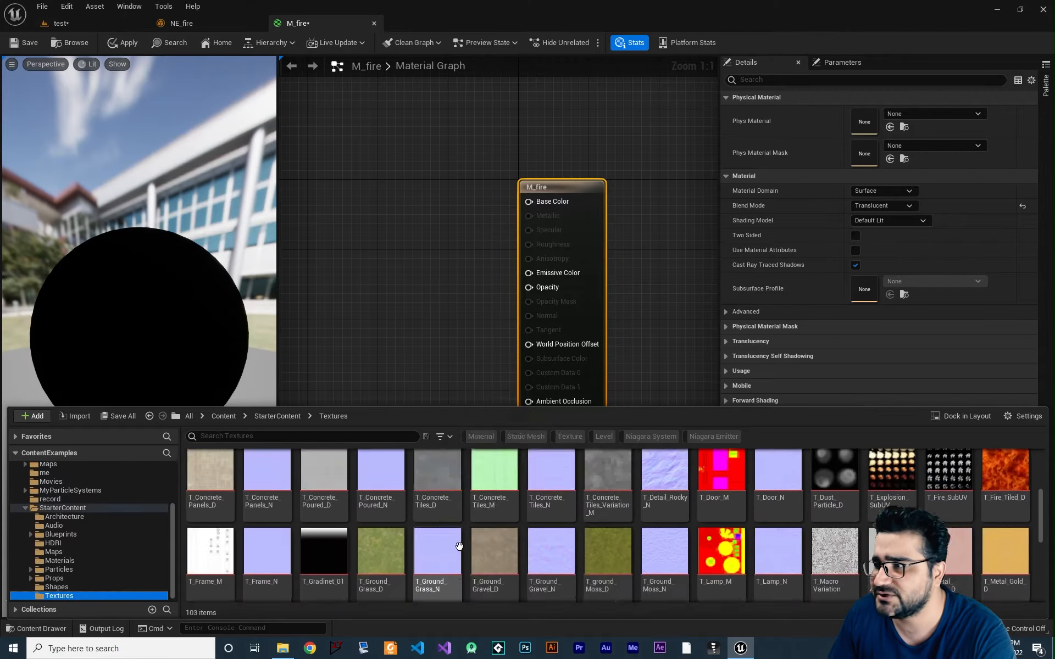
double_click(952, 502)
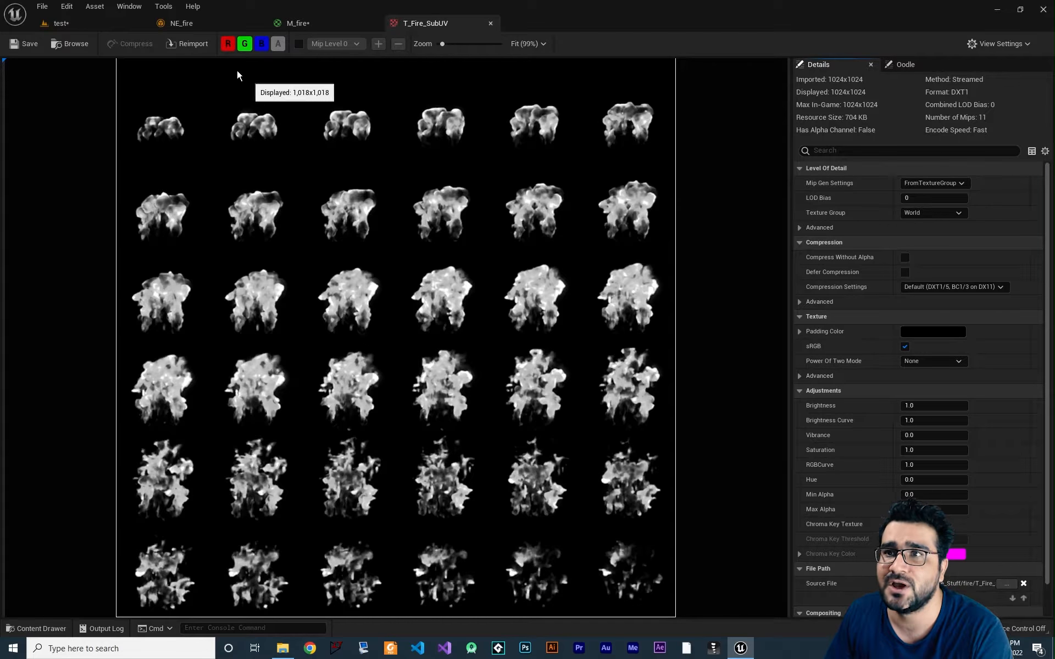
left_click(261, 44)
left_click(245, 44)
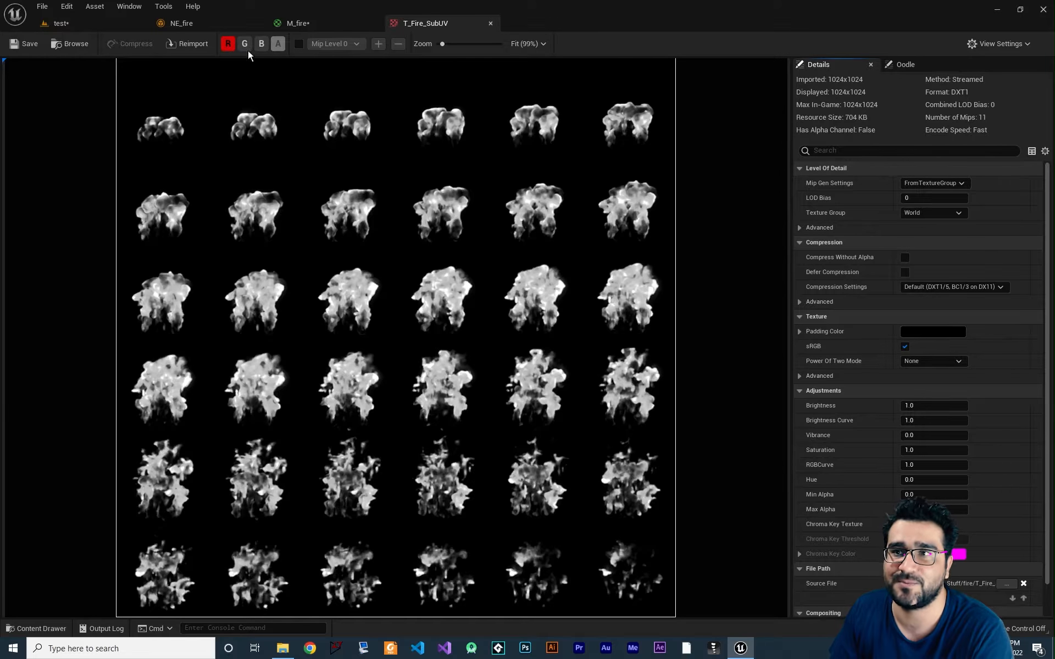
Add T_Fire_SubUV to the M_fire graph as a texture sample, placed to the left of the result node
left_click(330, 23)
left_click(41, 628)
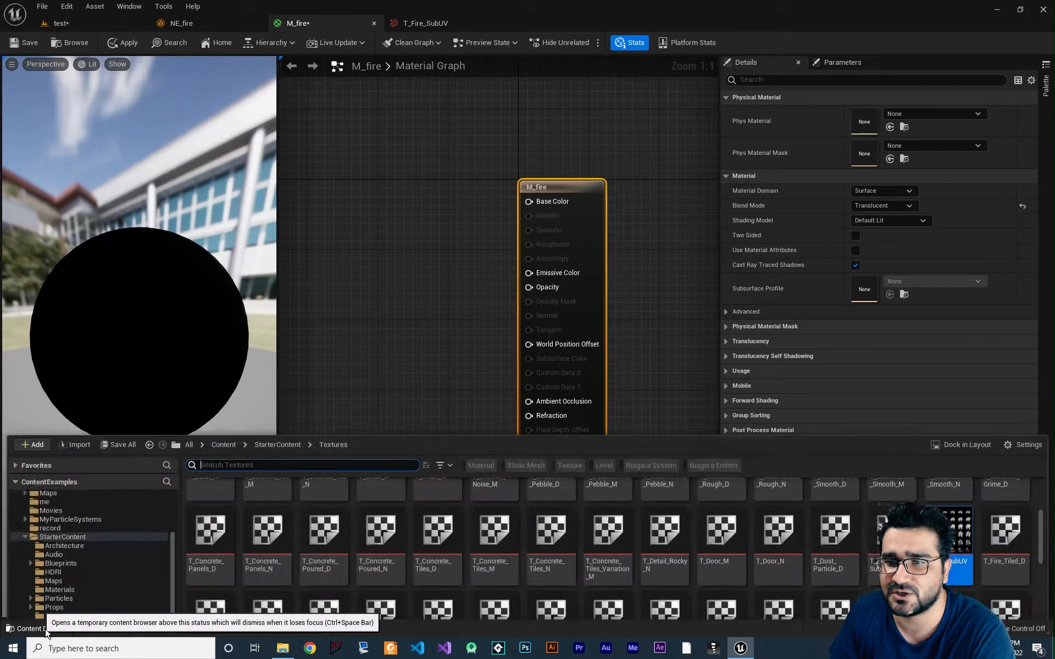
left_click_drag(949, 501, 337, 203)
right_click_drag(379, 352, 515, 385)
left_click_drag(519, 254, 377, 200)
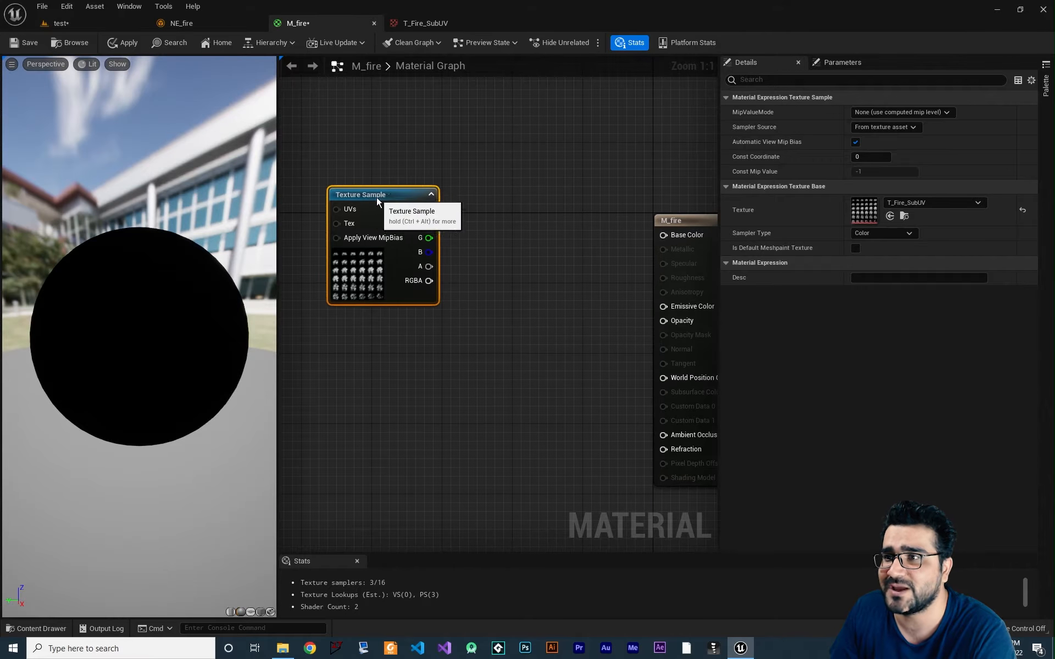
right_click_drag(419, 322, 405, 365)
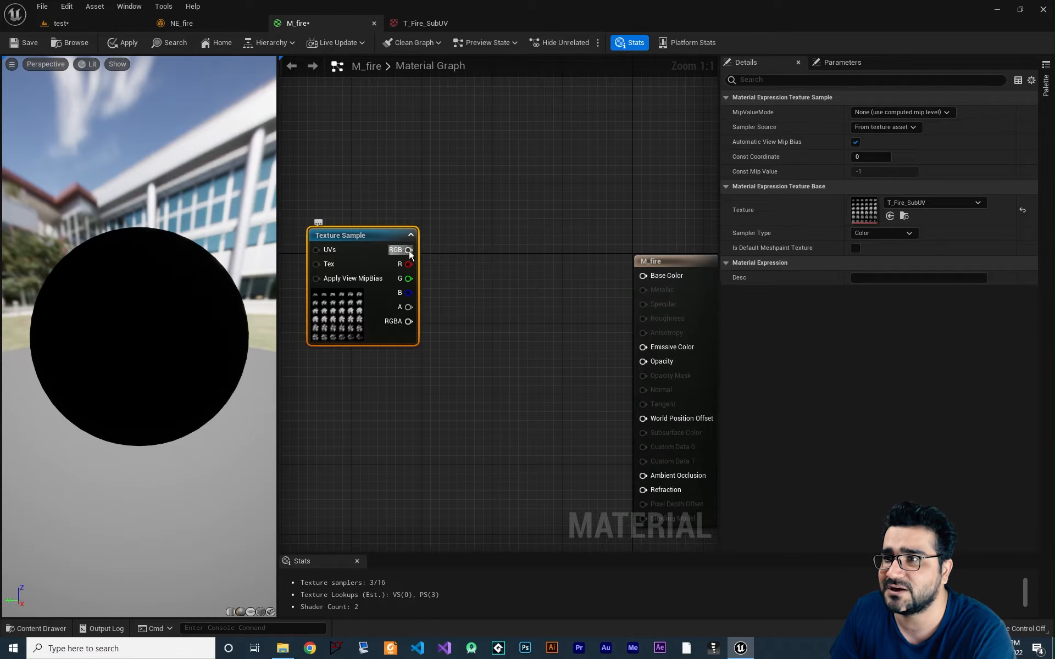
Connect the texture sample's RGB output to Emissive Color and preview the material on a plane
left_click_drag(409, 250, 643, 347)
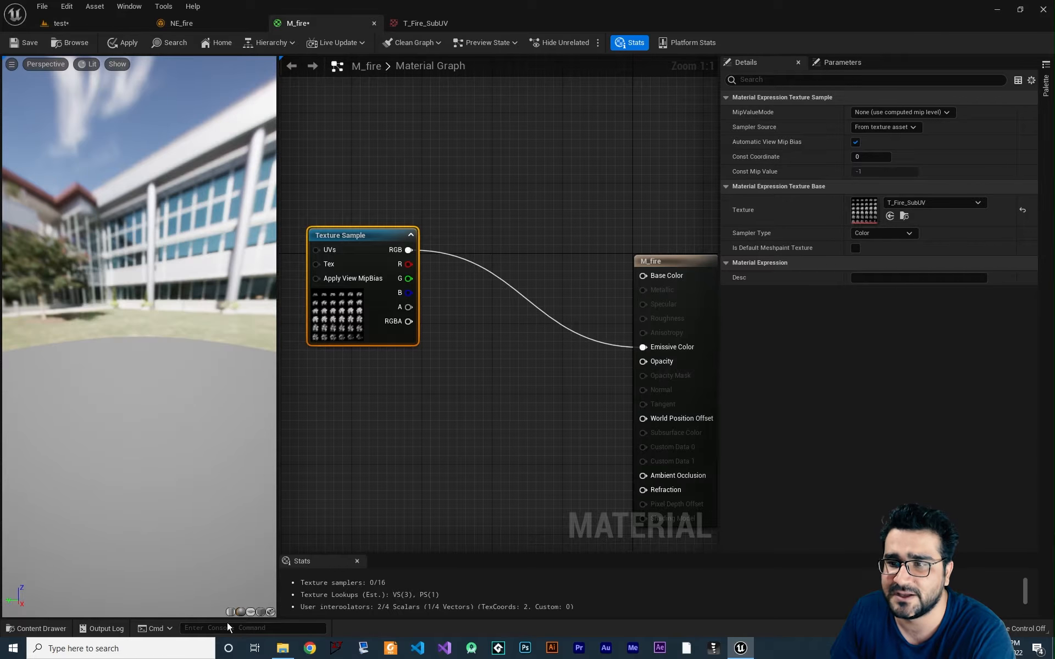
left_click(251, 612)
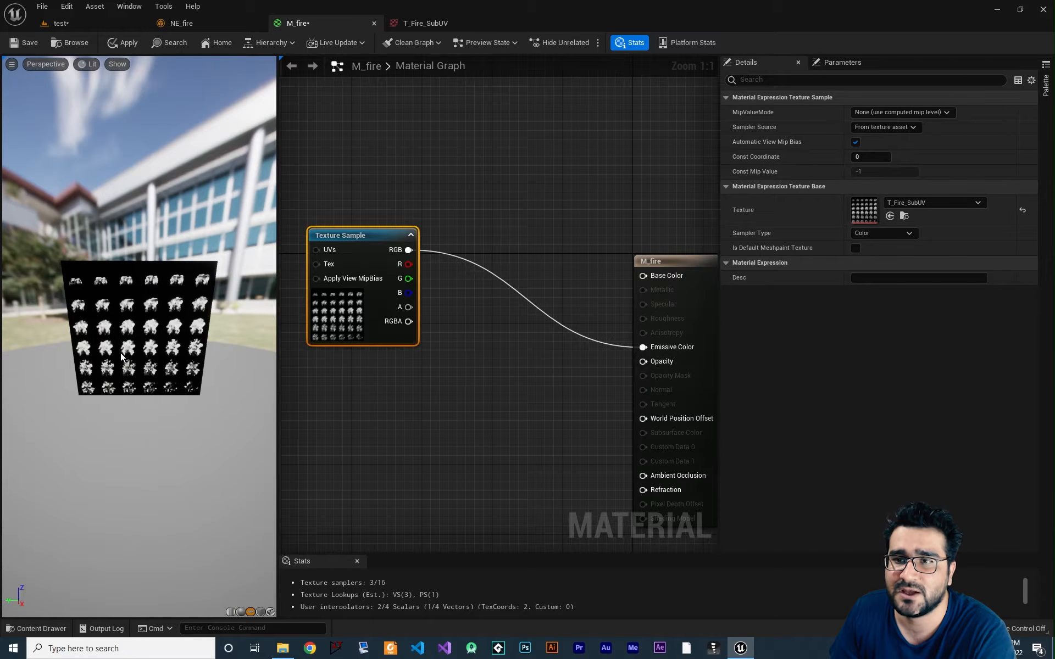
left_click_drag(121, 351, 124, 335)
scroll(124, 334, "up", 3)
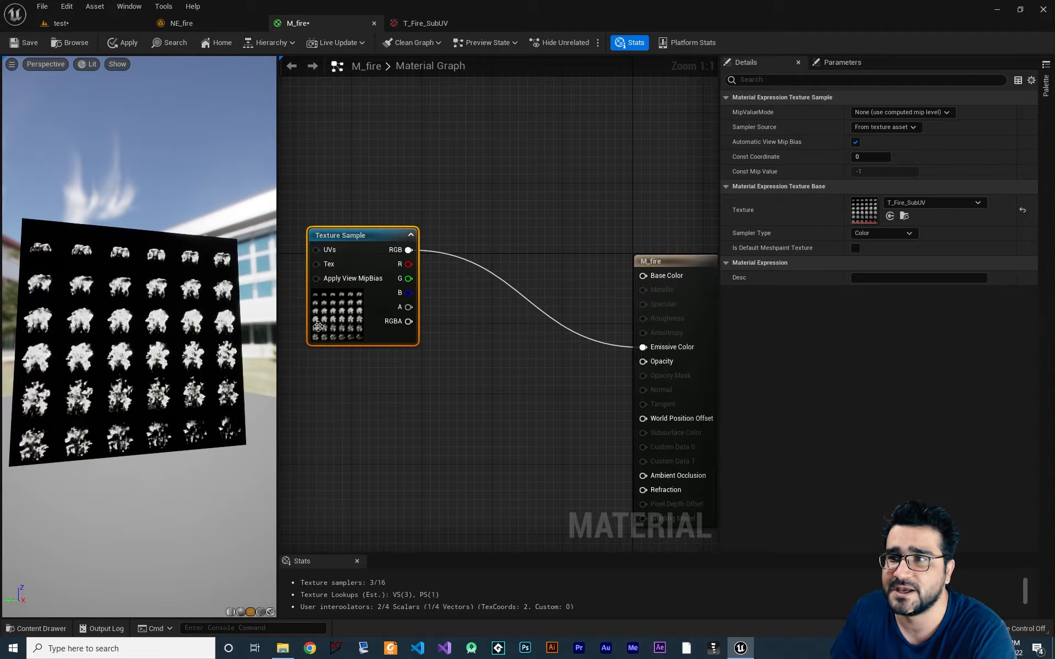
Connect the texture sample's R output to Opacity and shift the sample node slightly left
left_click_drag(409, 264, 643, 363)
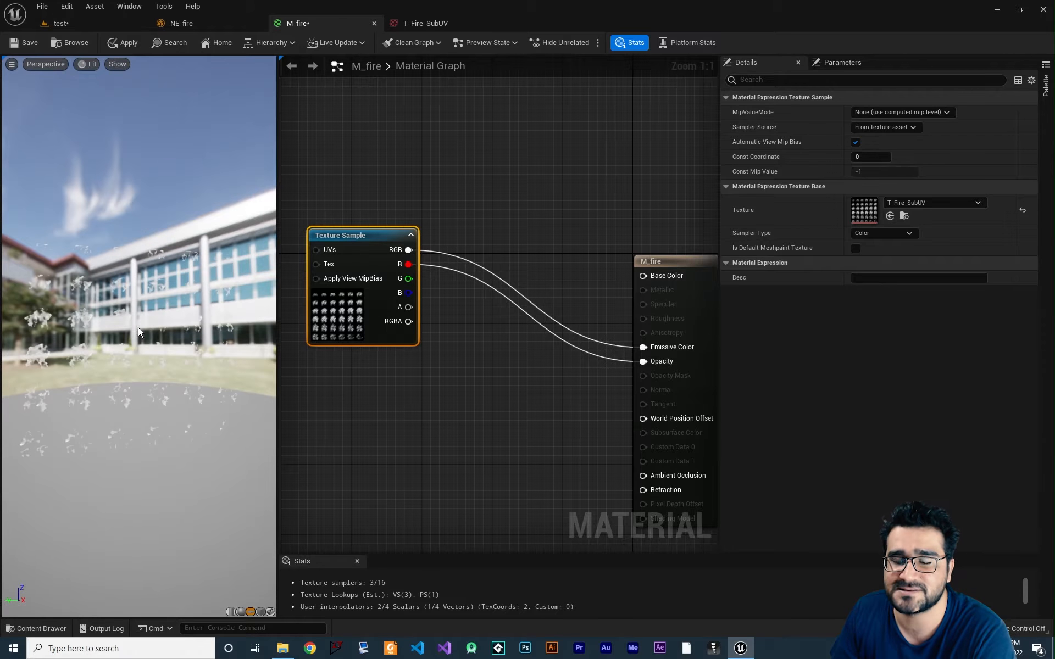
left_click_drag(126, 322, 77, 310)
left_click_drag(354, 241, 337, 240)
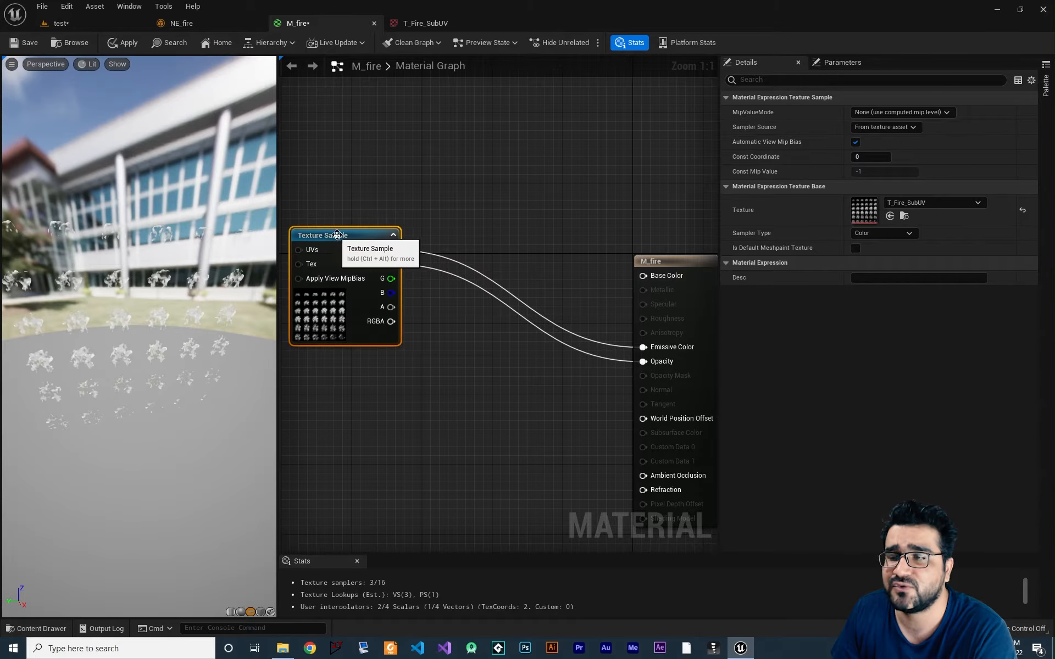
Add a Particle Color node and position it just below the texture sample
right_click_drag(372, 383, 409, 347)
right_click(409, 348)
type("parti")
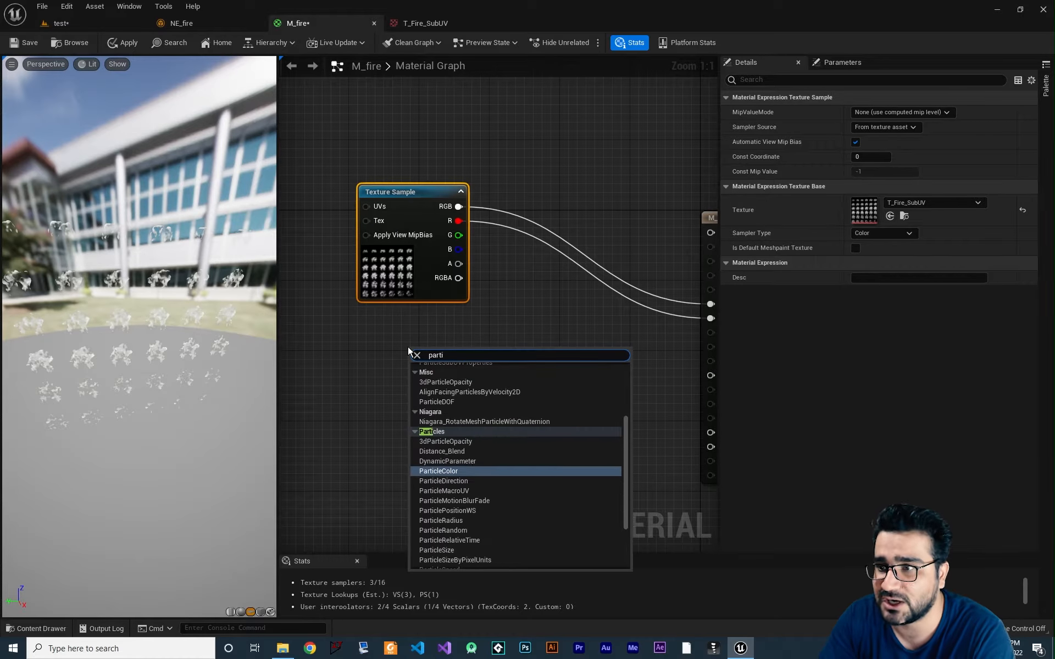
key("Return")
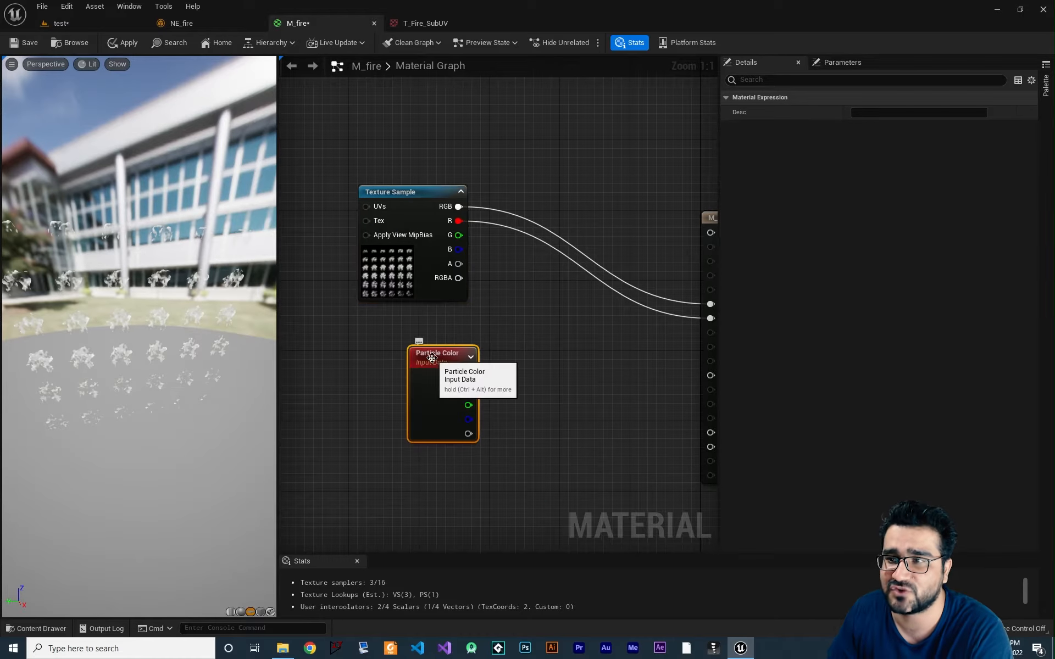
left_click_drag(415, 360, 386, 341)
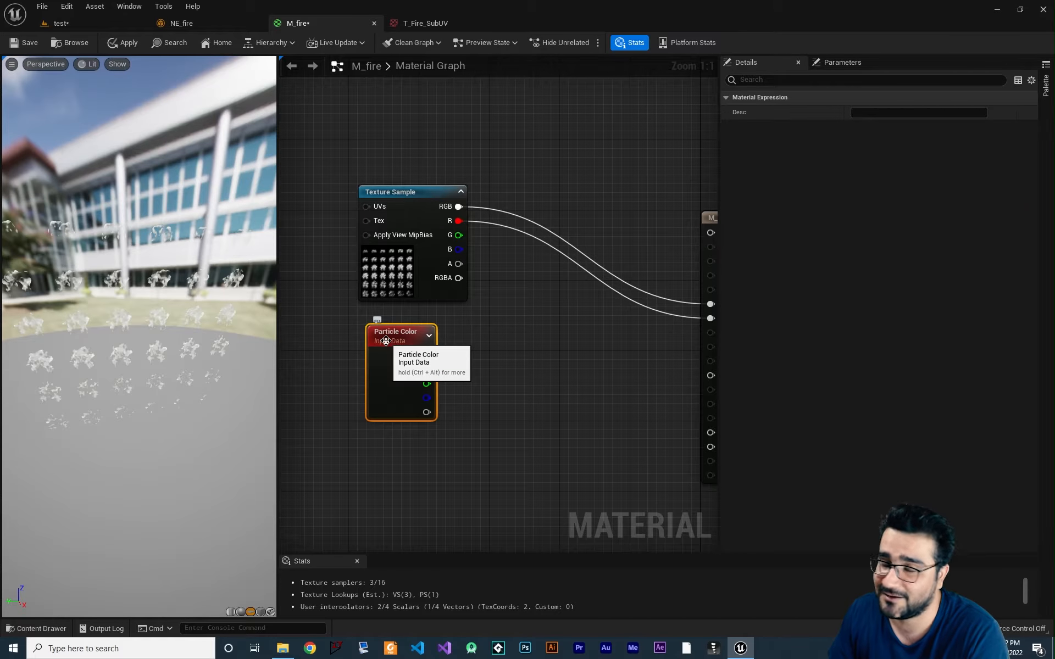
right_click_drag(499, 379, 459, 389)
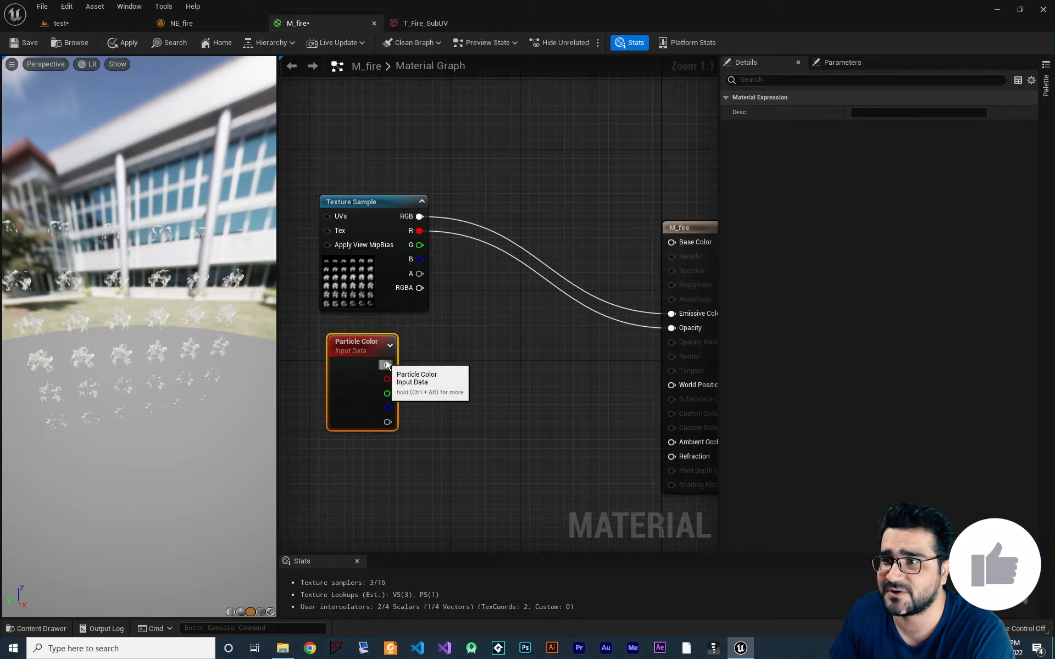
Multiply the texture's RGB output by Particle Color using a Multiply node and connect the result to Emissive Color
left_click_drag(419, 216, 516, 316)
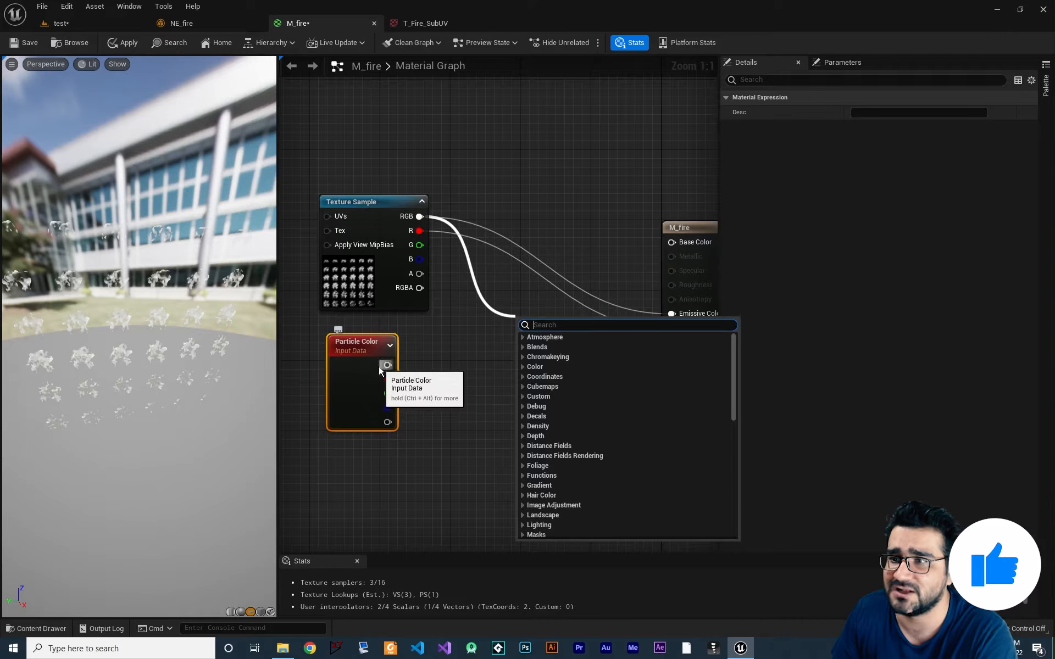
type("mult")
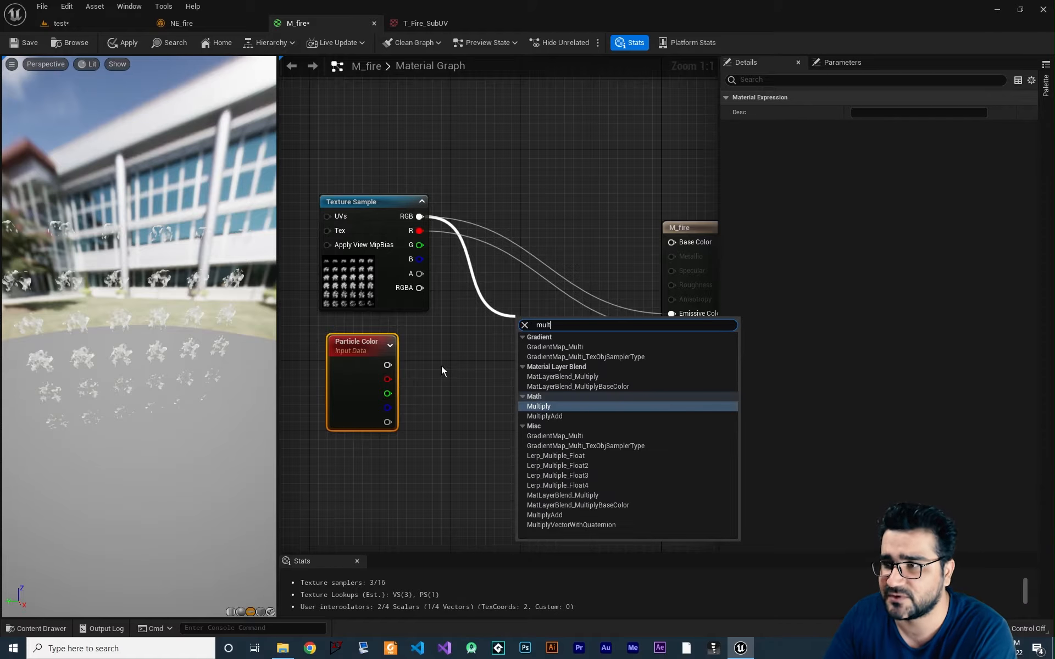
left_click(550, 406)
left_click_drag(388, 365, 672, 314)
left_click_drag(548, 321, 544, 287)
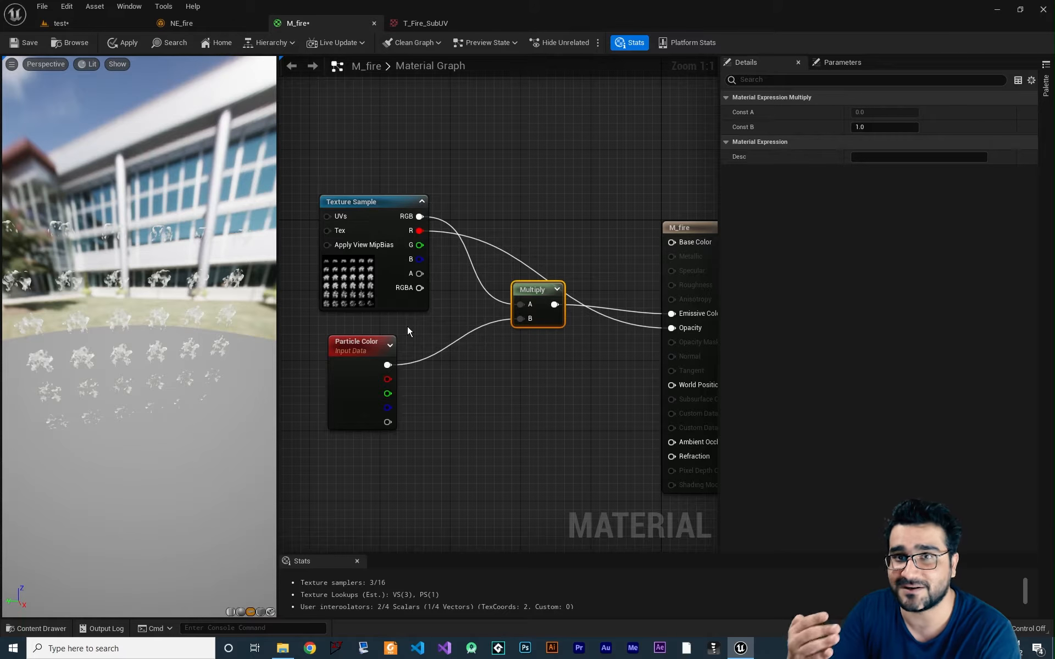
right_click_drag(515, 372, 485, 356)
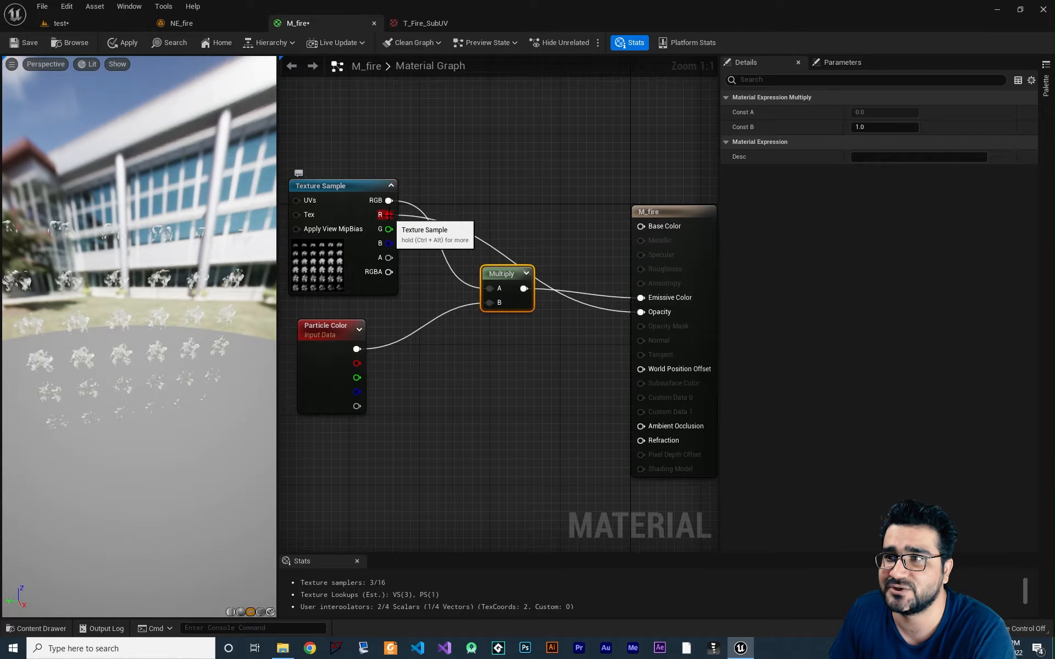
Multiply the texture's R output by Particle Color's alpha output using a new Multiply node and connect the result to Opacity
left_click_drag(388, 215, 473, 354)
type("mul")
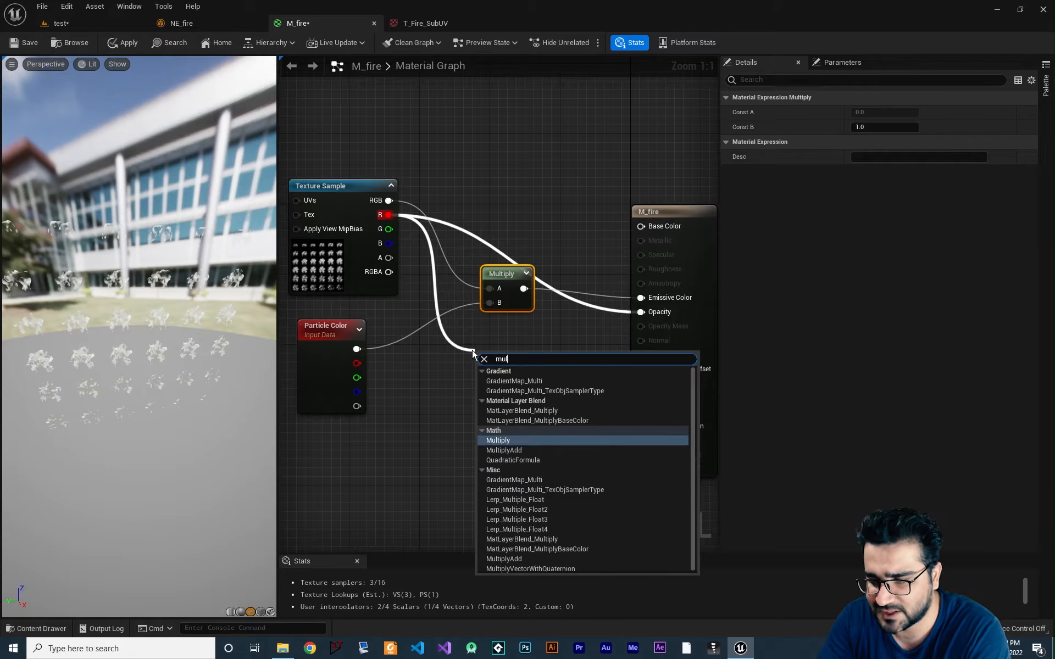
key("Return")
left_click_drag(366, 403, 407, 401)
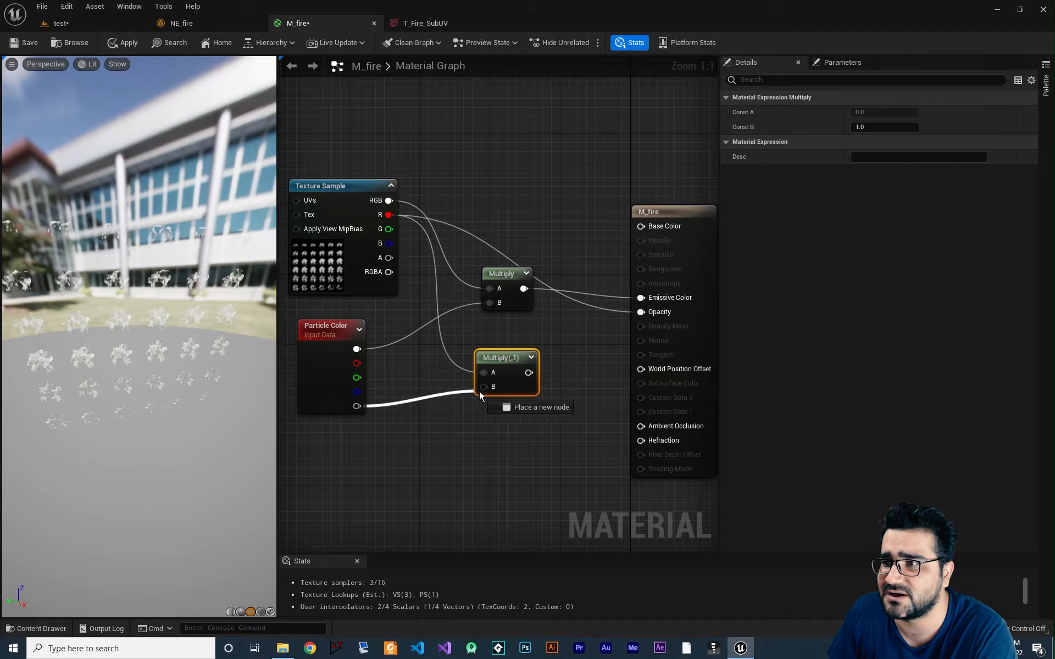
left_click_drag(479, 390, 640, 312)
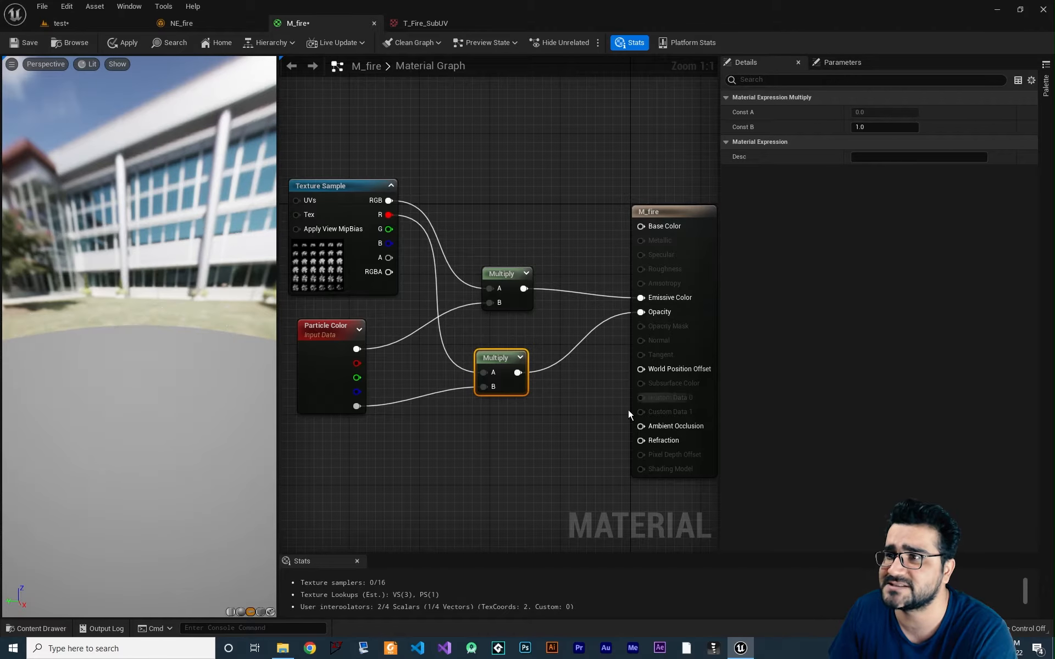
Apply the graph changes to the M_fire material and save it
right_click_drag(536, 404, 558, 376)
scroll(583, 357, "down", 1)
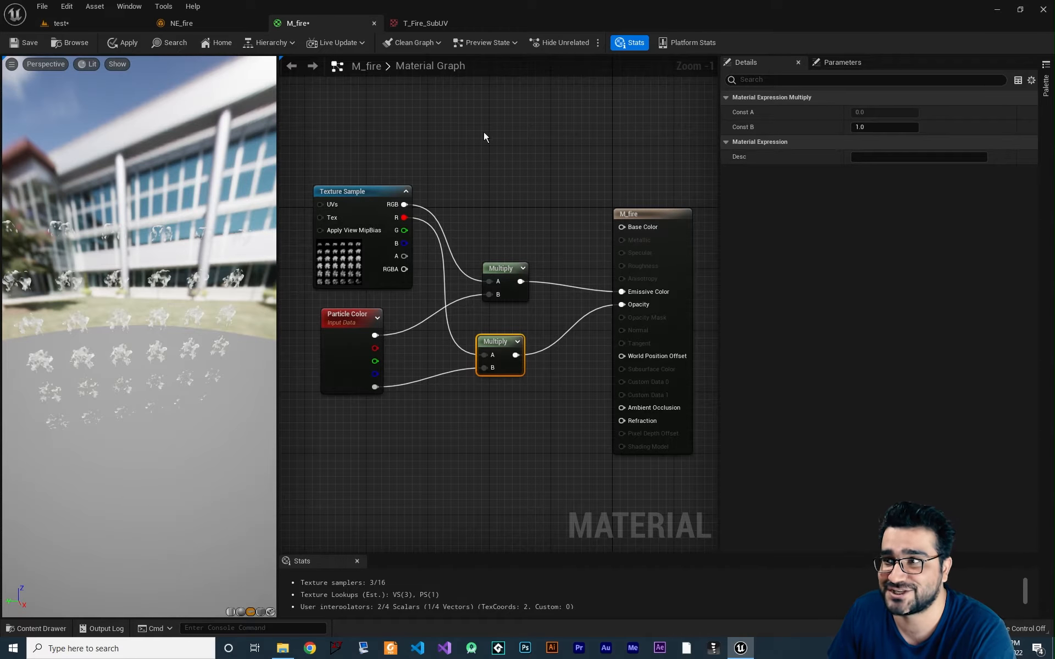
left_click(124, 43)
left_click(29, 43)
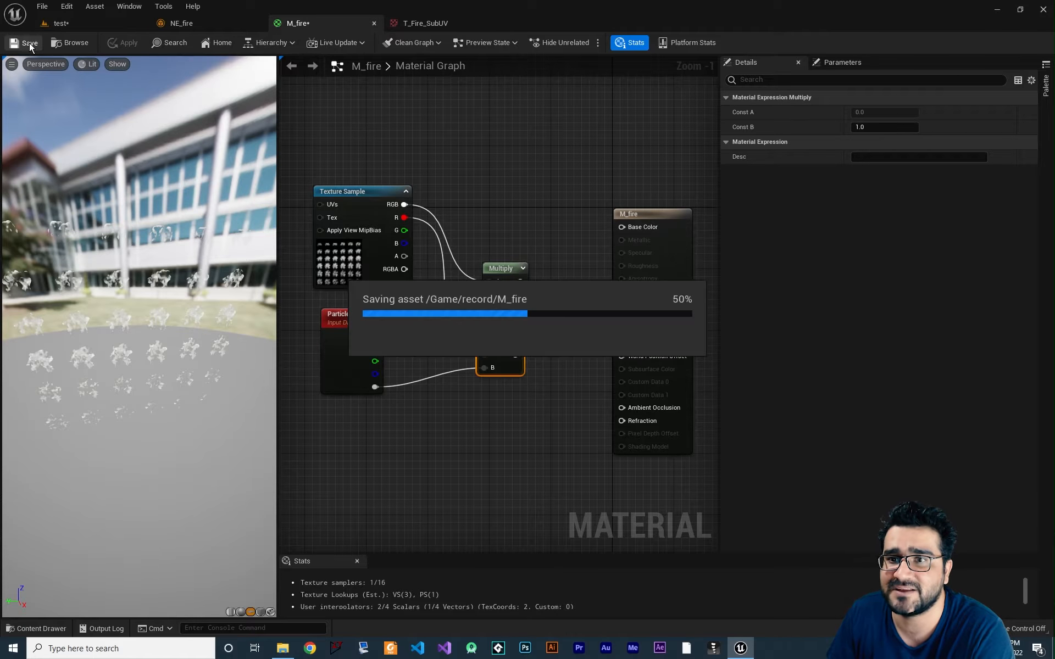
Assign the M_fire material from the record folder to the Sprite Renderer of the NE_fire emitter
left_click(185, 27)
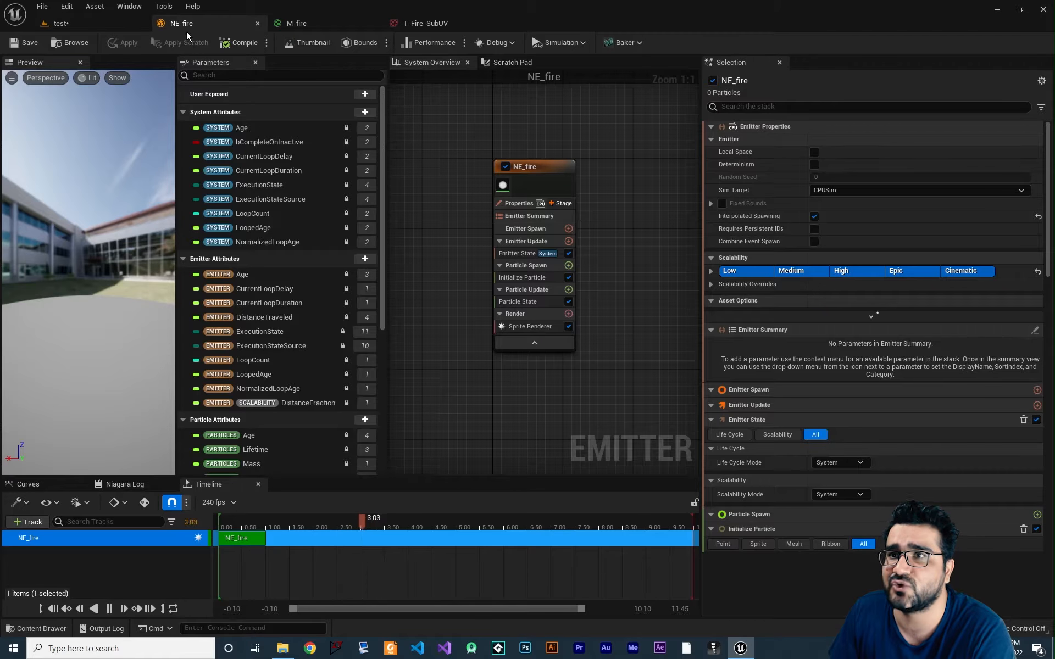
left_click(505, 322)
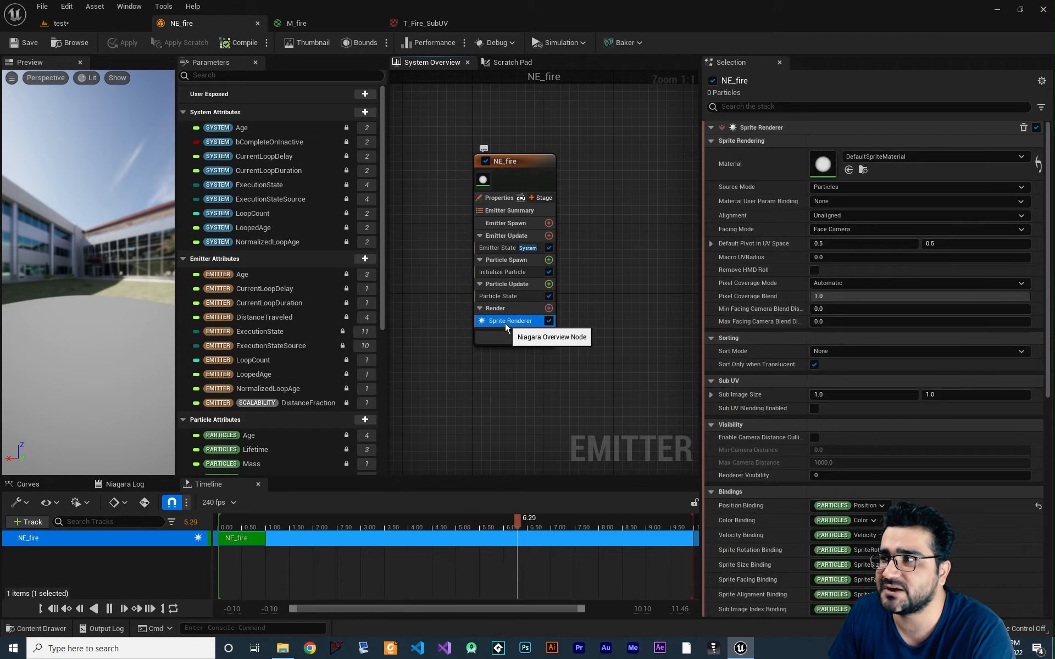
left_click(877, 158)
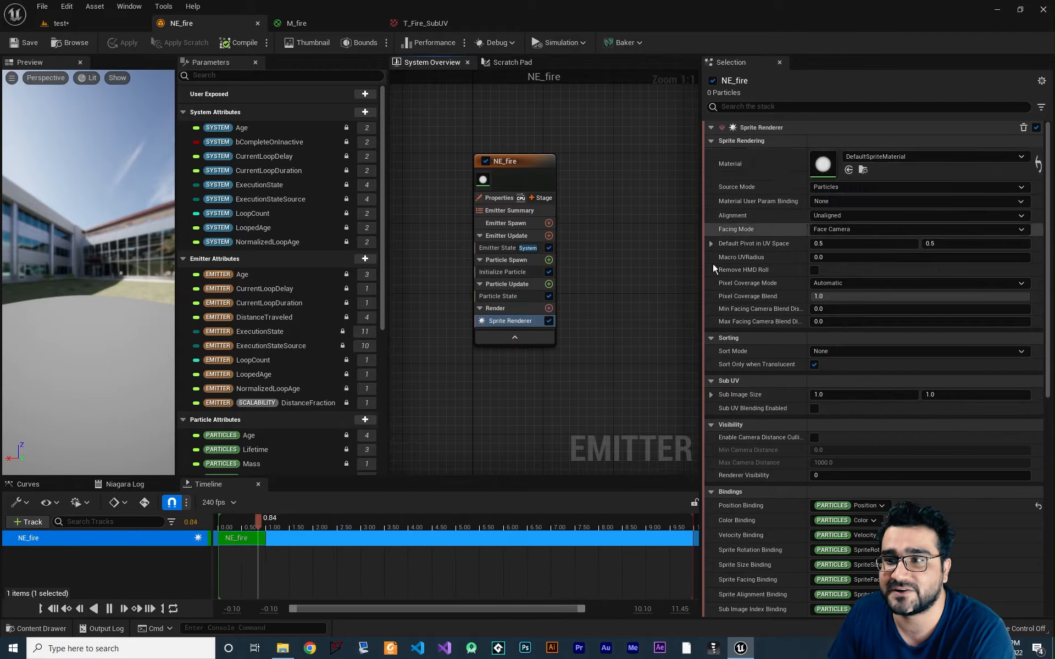
left_click(57, 629)
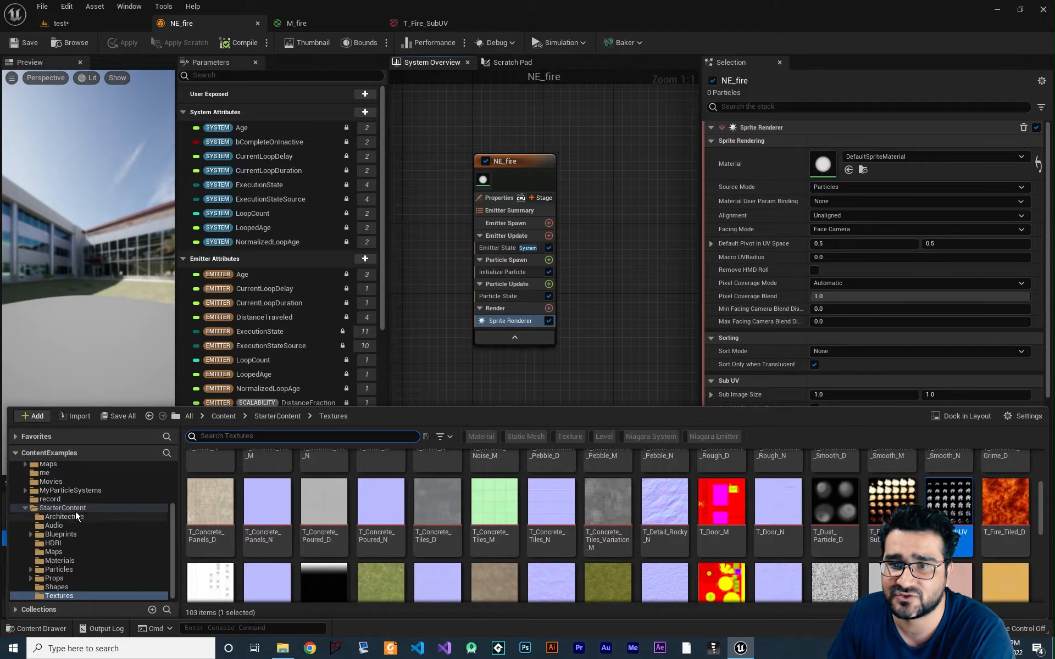
left_click(53, 499)
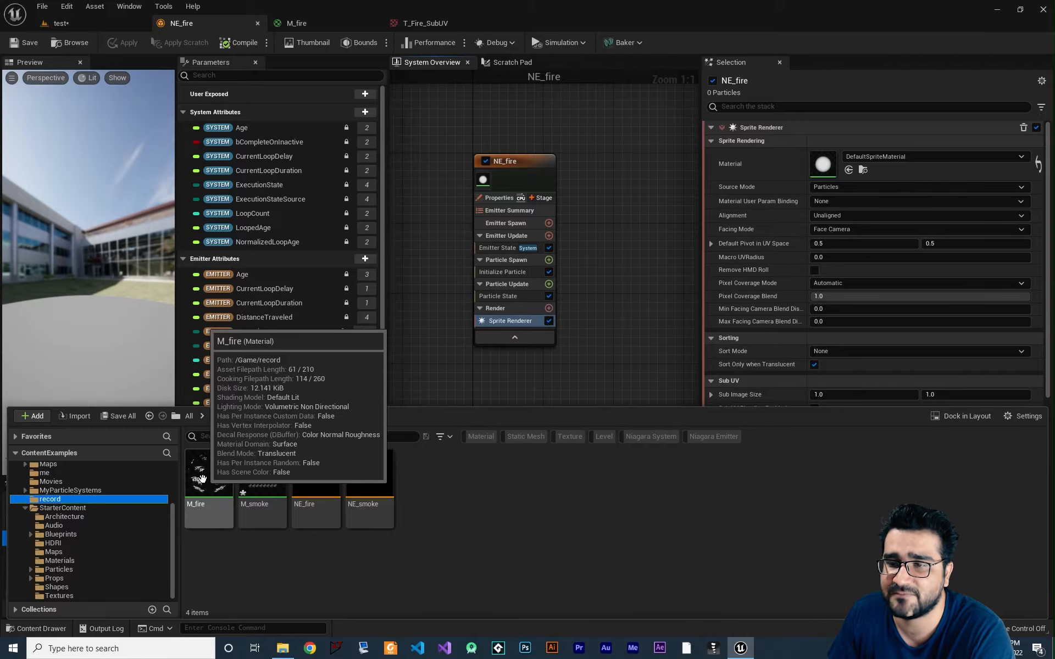
left_click_drag(207, 474, 865, 171)
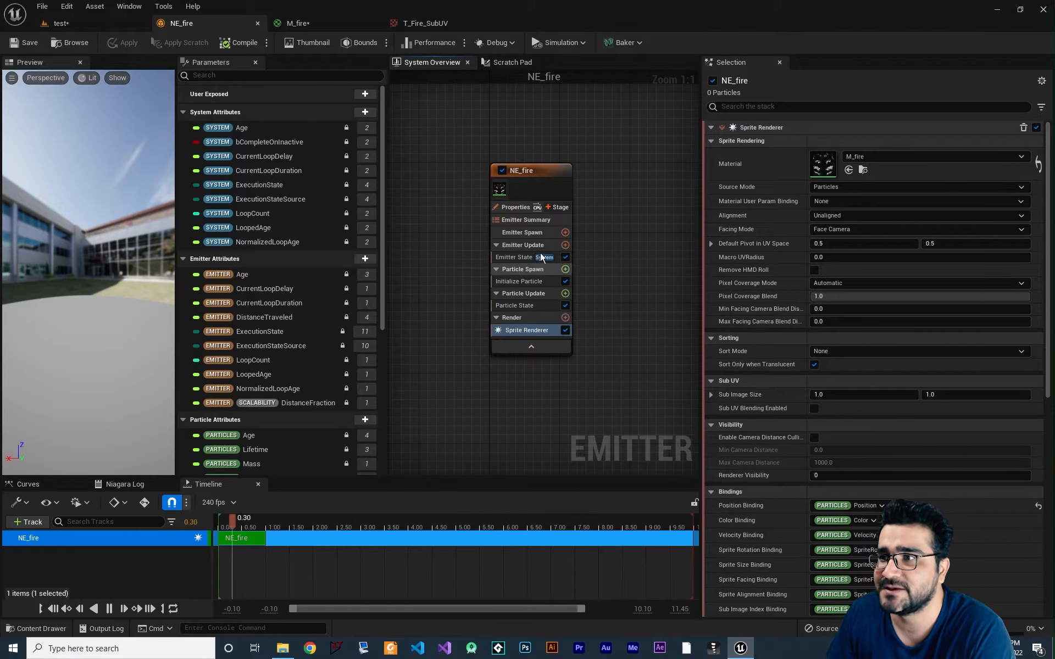
Add a Spawn Rate module to Emitter Update and set its SpawnRate to 20
left_click(564, 245)
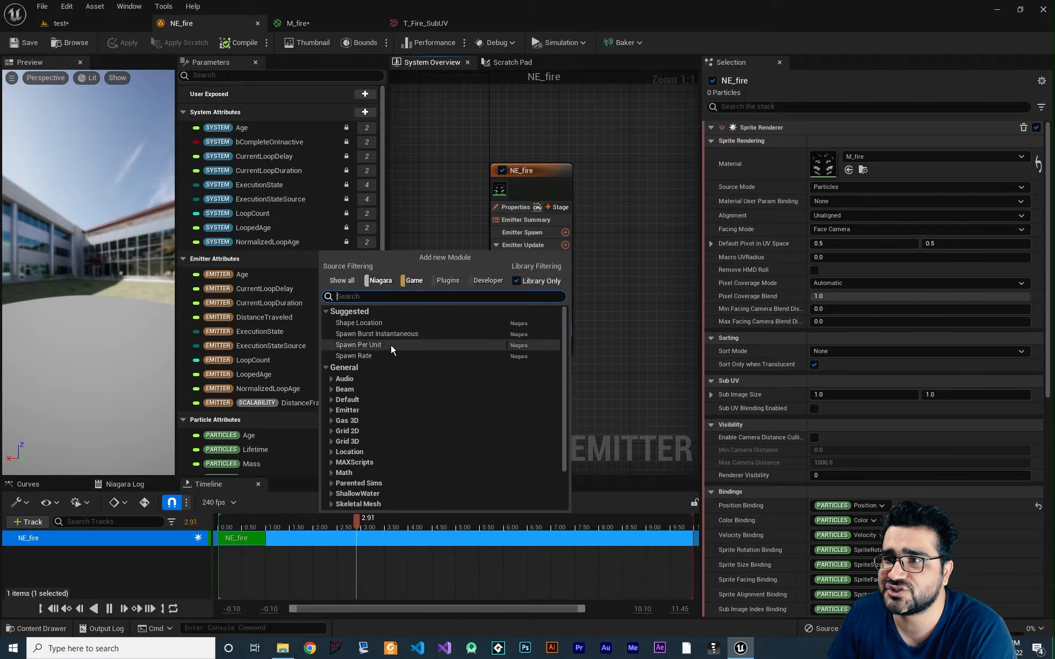
left_click(367, 356)
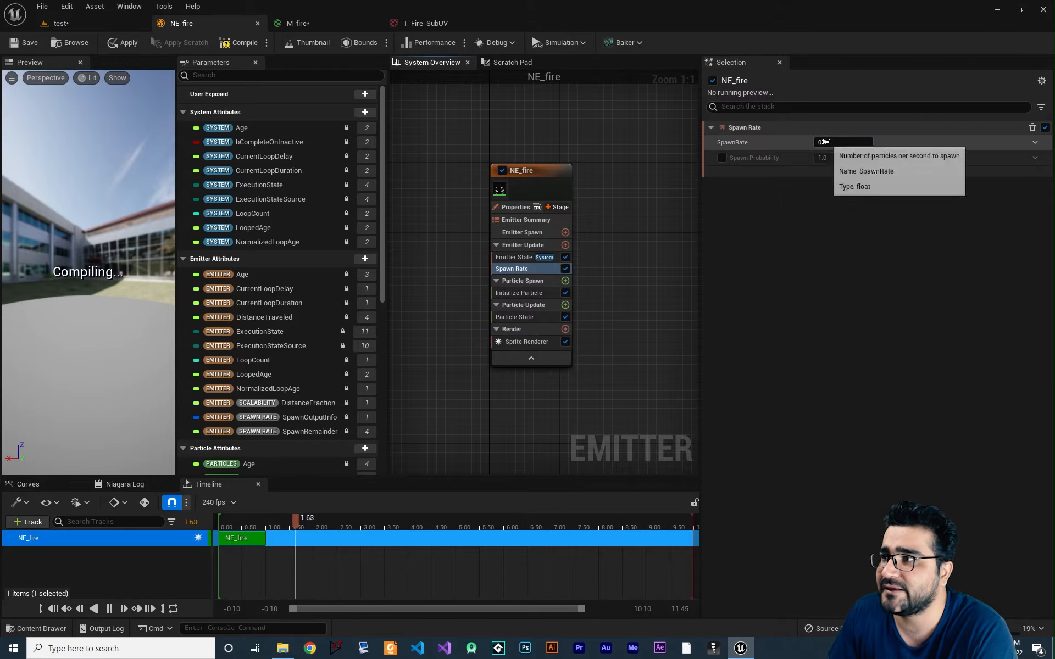
left_click(843, 142)
type("20")
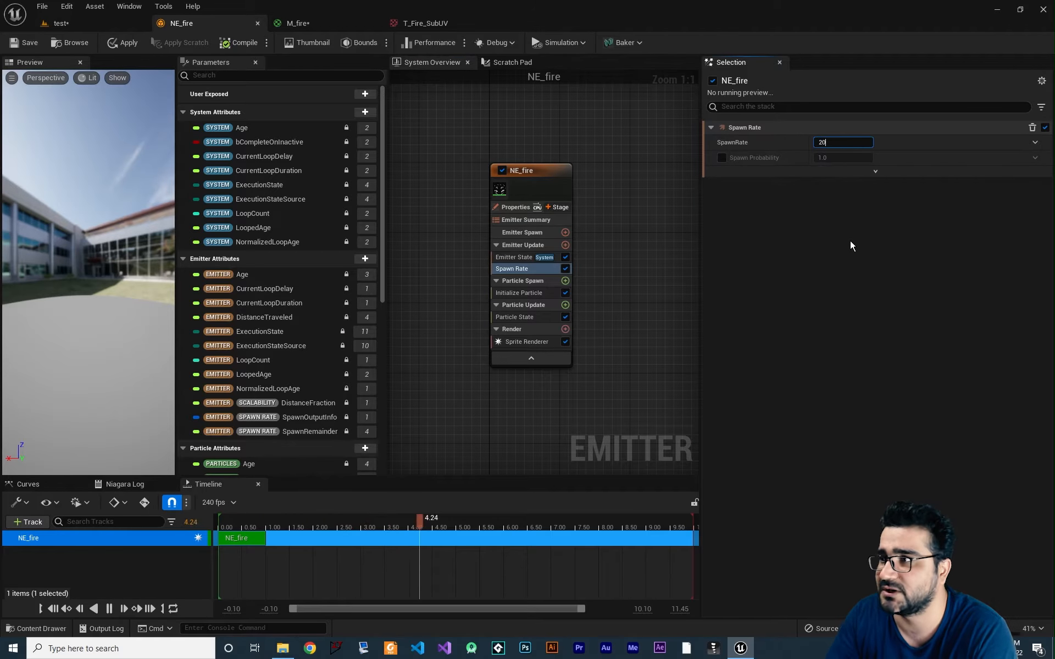
key("Return")
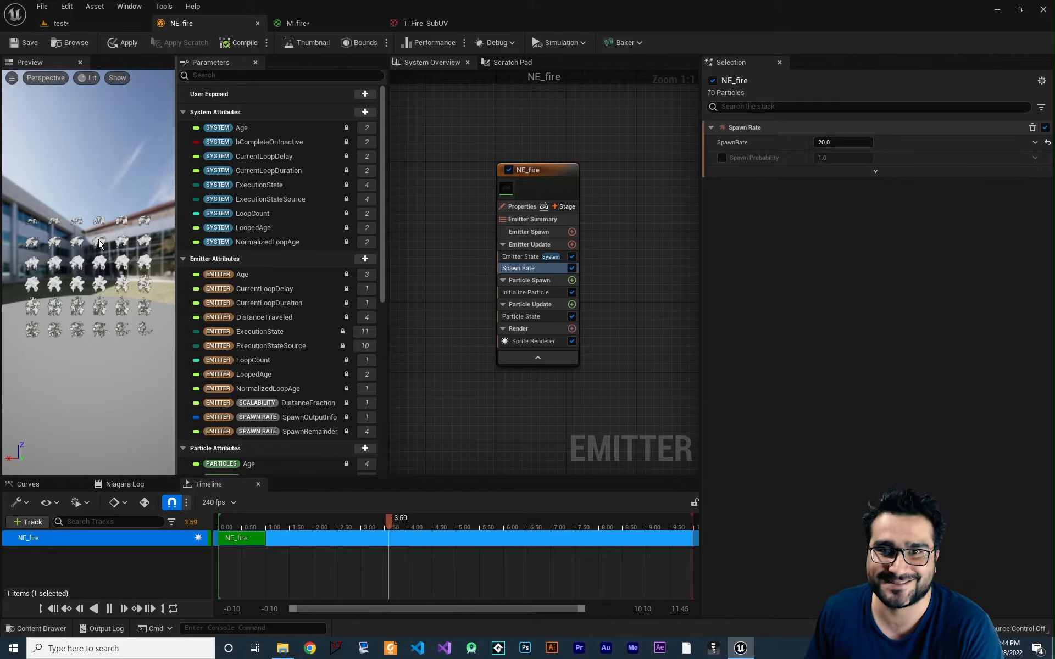
Collapse the Sprite Renderer's property sections, set its Sub Image Size to 6 by 6 and enable Sub UV blending
left_click(527, 343)
left_click(1041, 81)
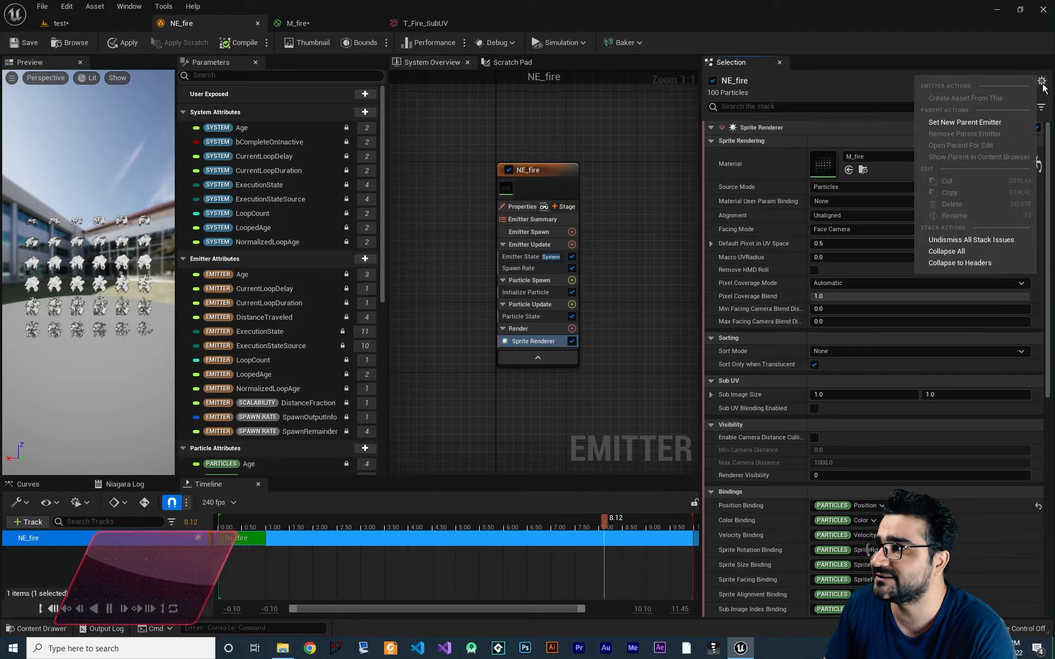
left_click(969, 252)
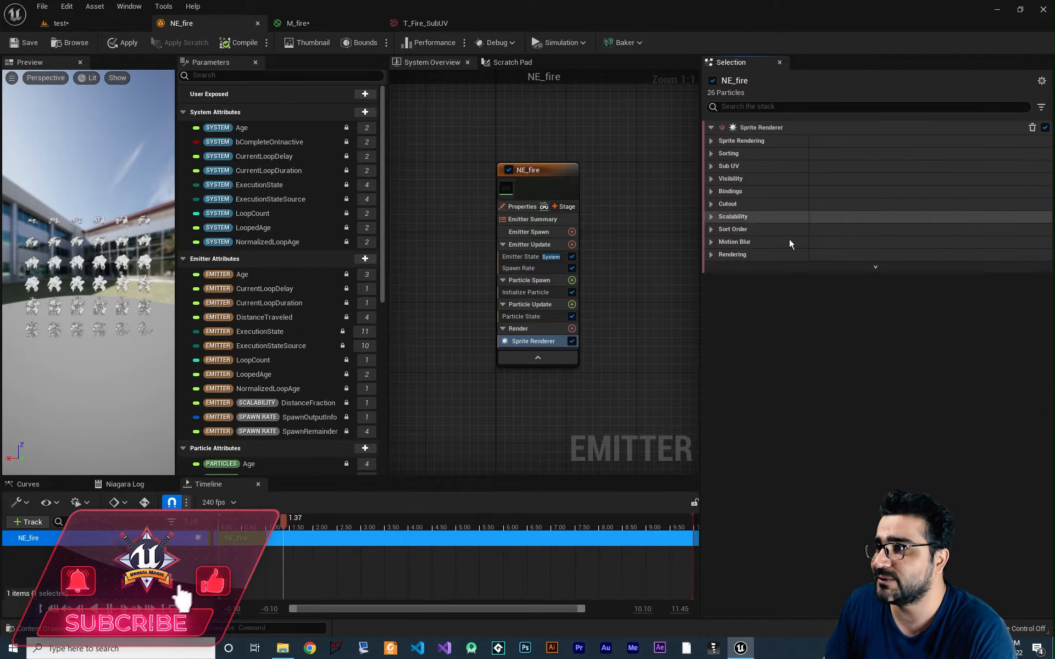
left_click(712, 167)
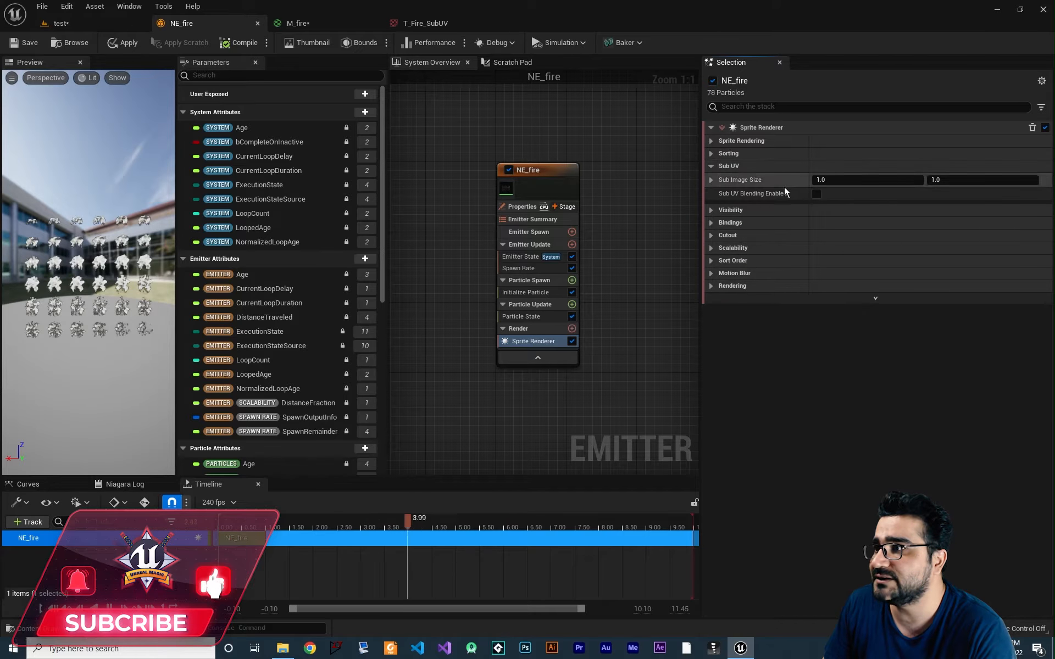
left_click(866, 180)
type("6")
key("Tab")
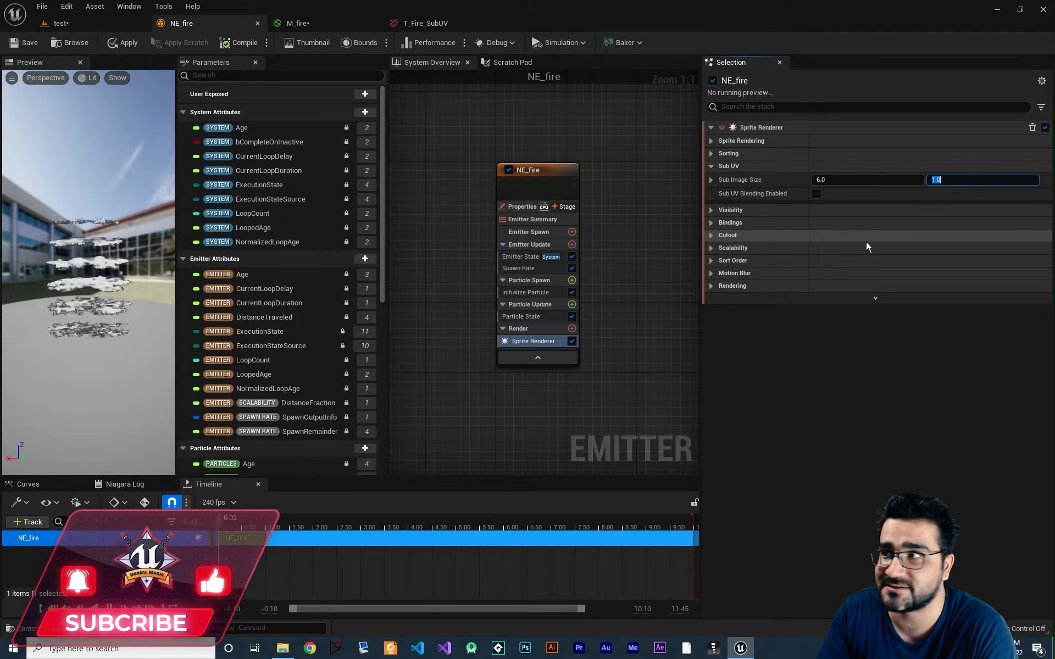
type("6")
key("Return")
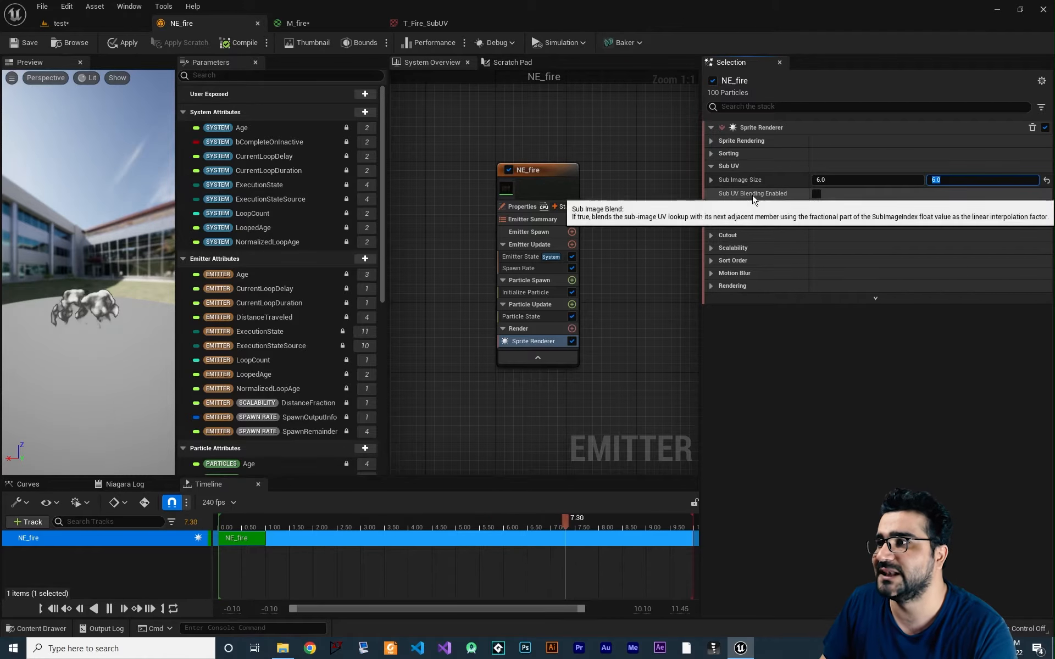
left_click(817, 193)
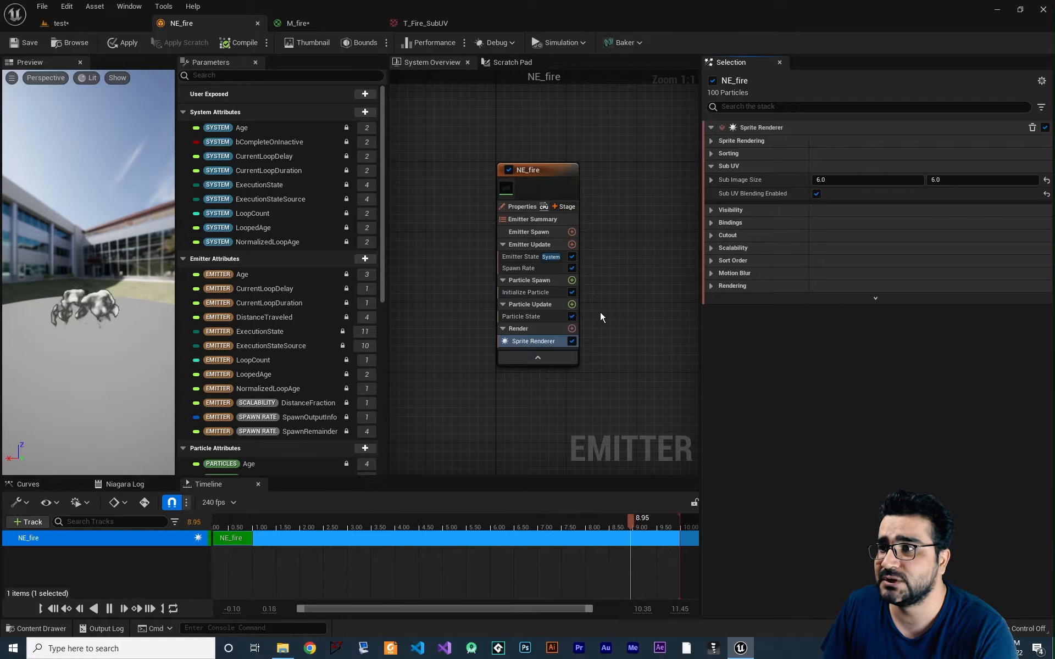
Add a Sub UVAnimation module to Particle Update and set its End Frame to 35
left_click(575, 304)
type("anima")
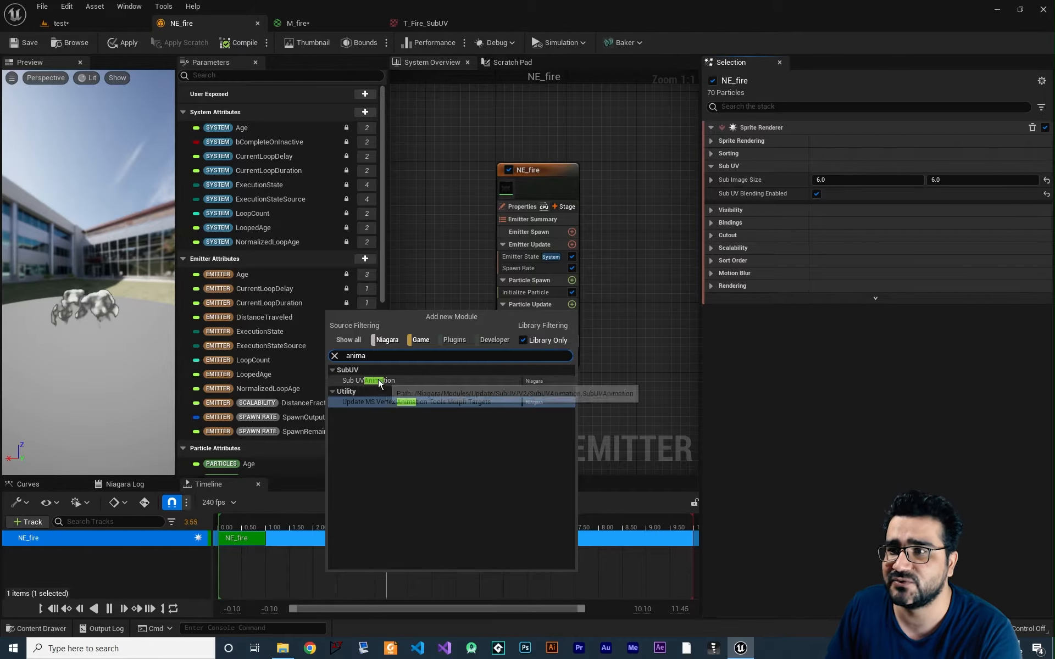
left_click(378, 380)
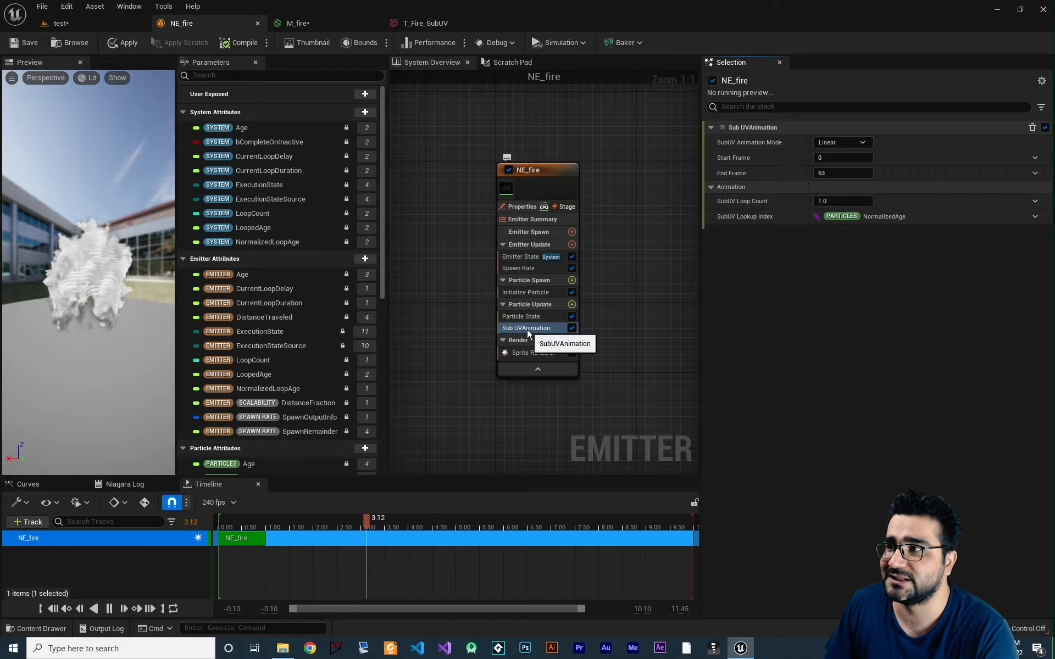
left_click(834, 174)
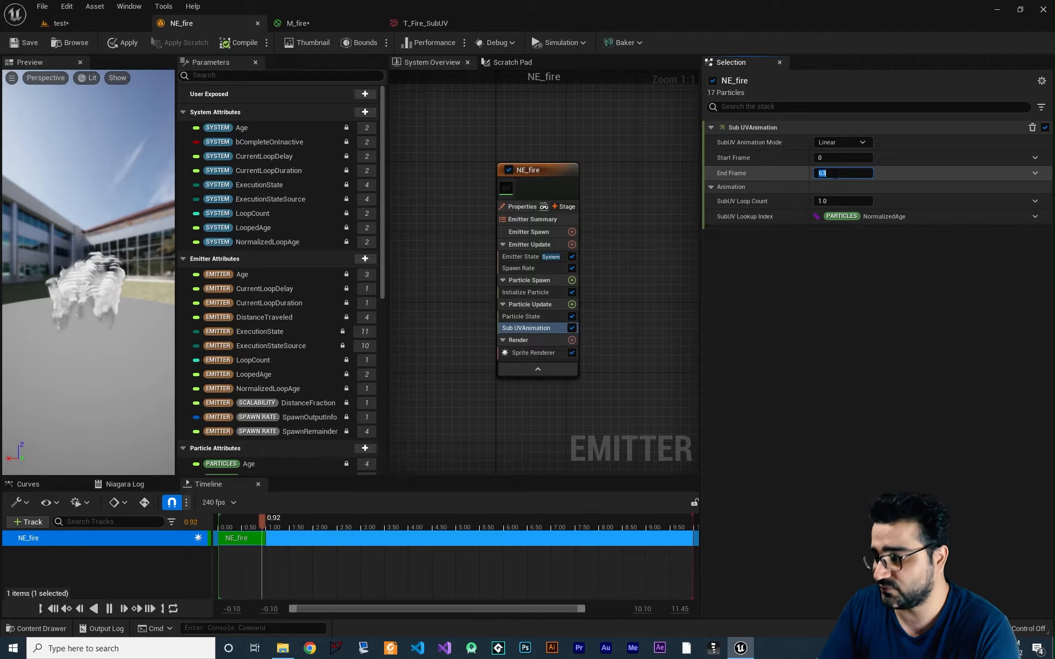
type("35")
key("Return")
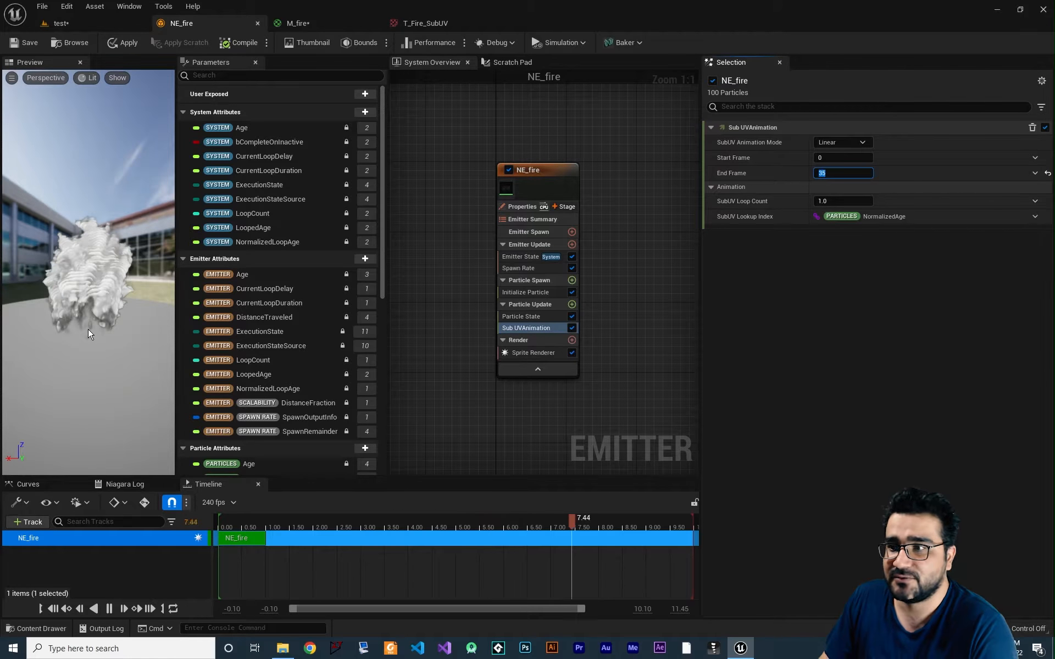
Set the SpawnRate of the Spawn Rate module to 8
left_click(527, 268)
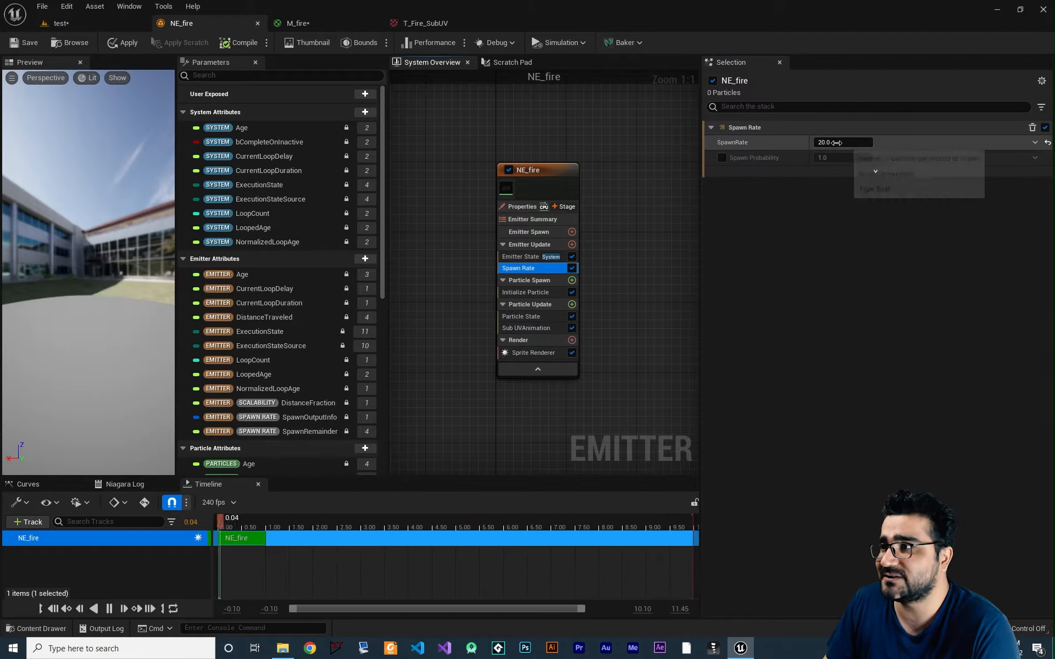
type("8")
key("Return")
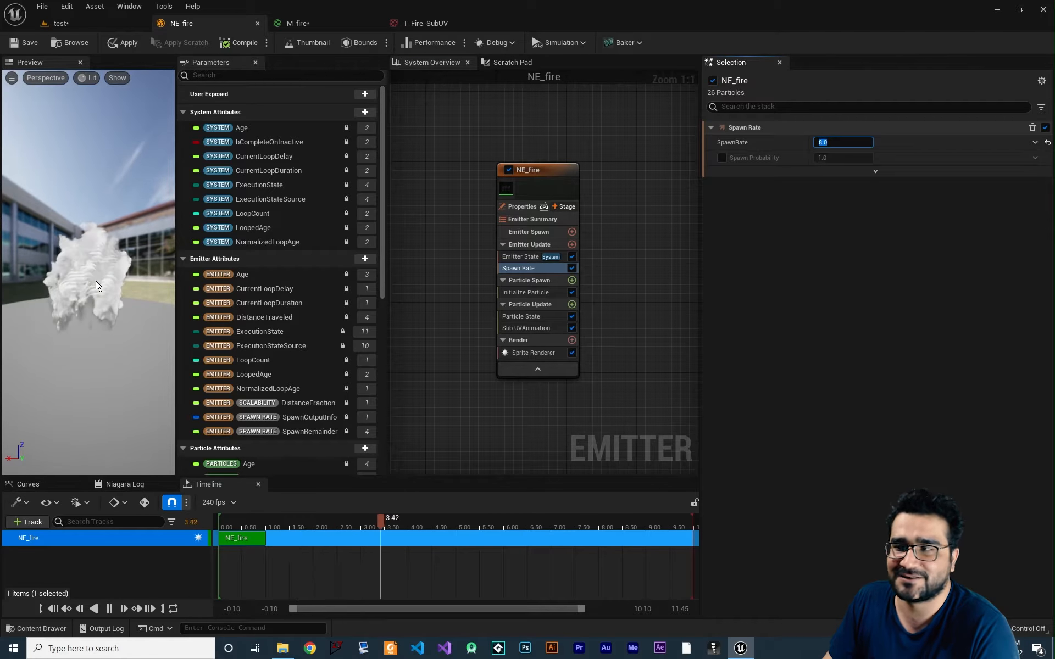
left_click(558, 389)
Make the Initialize Particle lifetime a Random Range Float with a minimum of 1 and a maximum of 2
right_click_drag(477, 391, 464, 377)
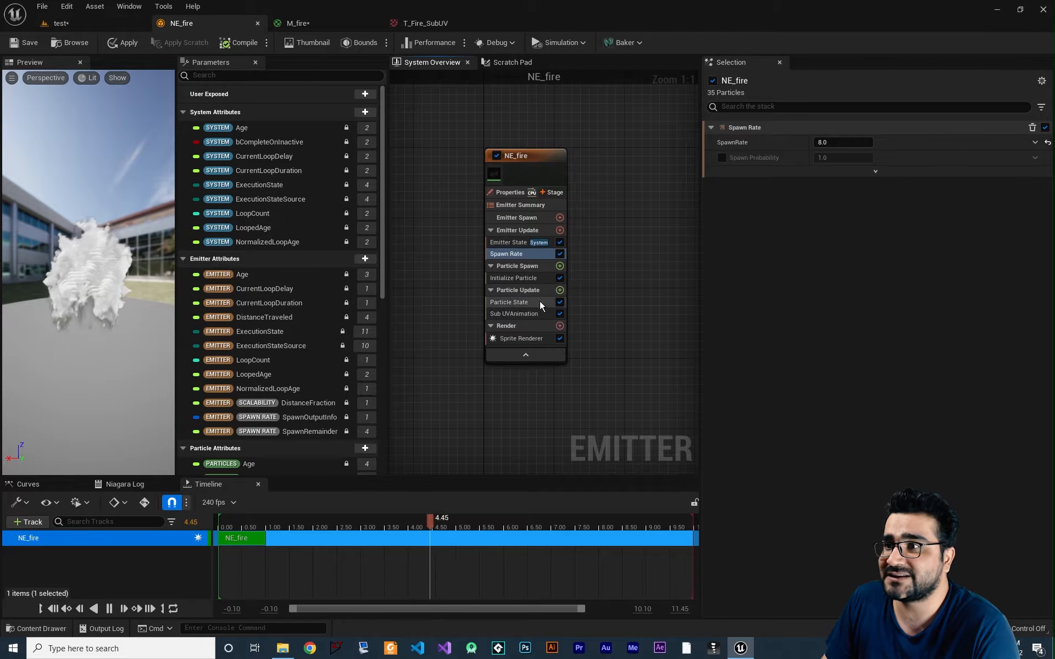
left_click(510, 279)
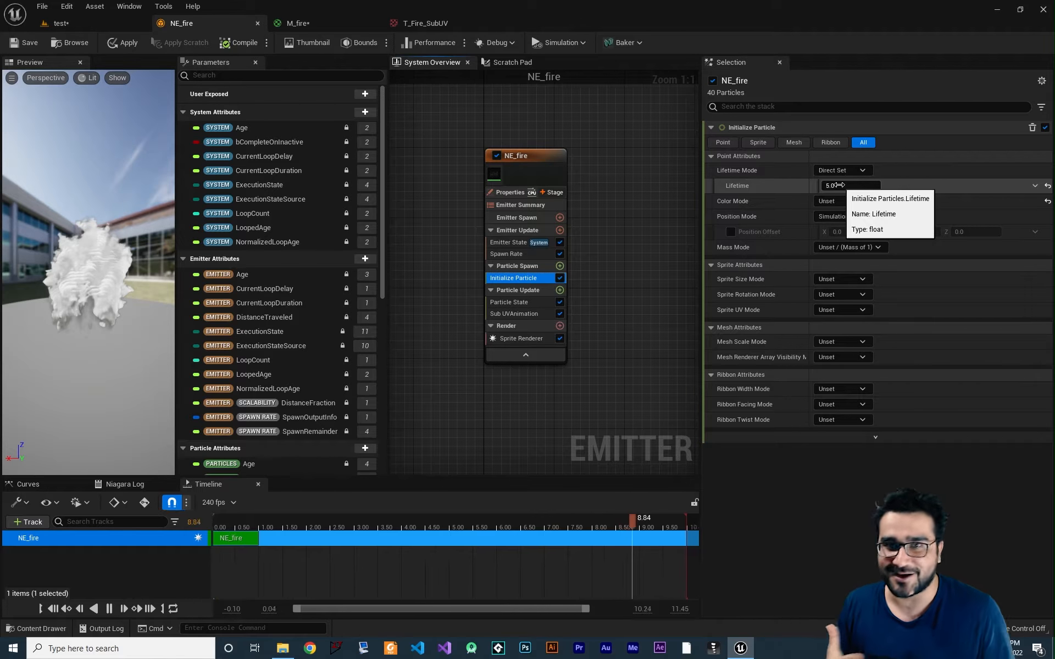
left_click(1034, 185)
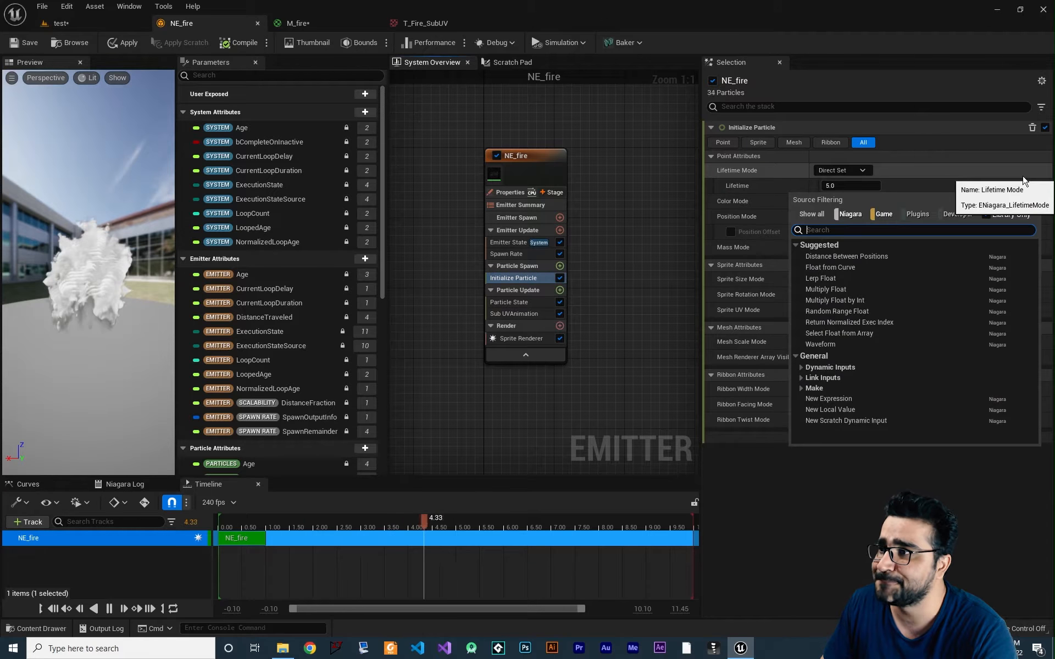
left_click(867, 312)
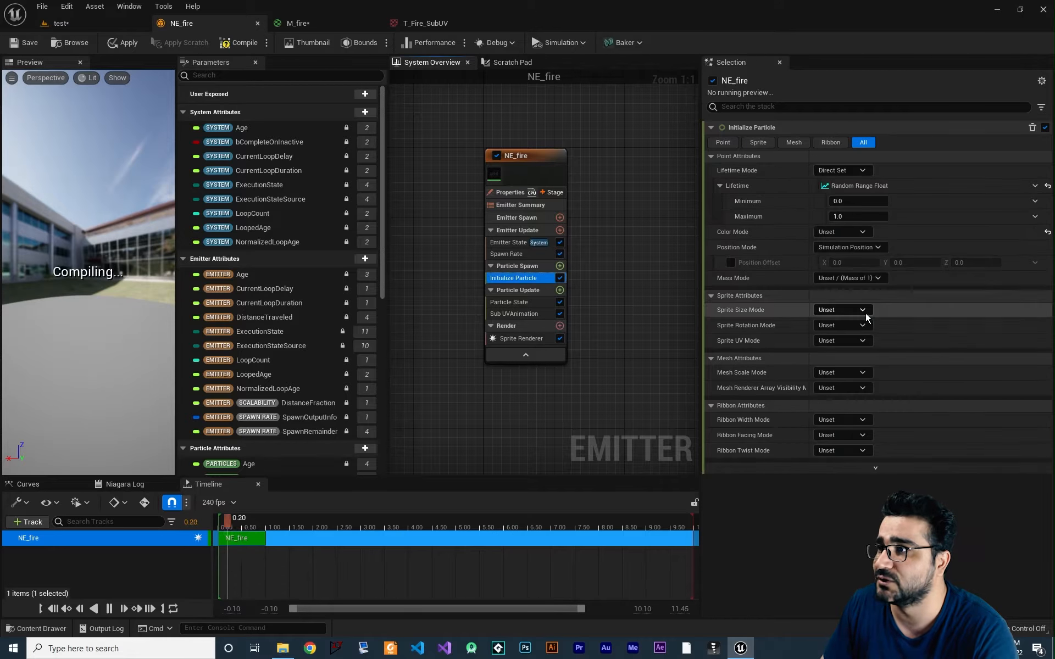
type("1")
key("Tab")
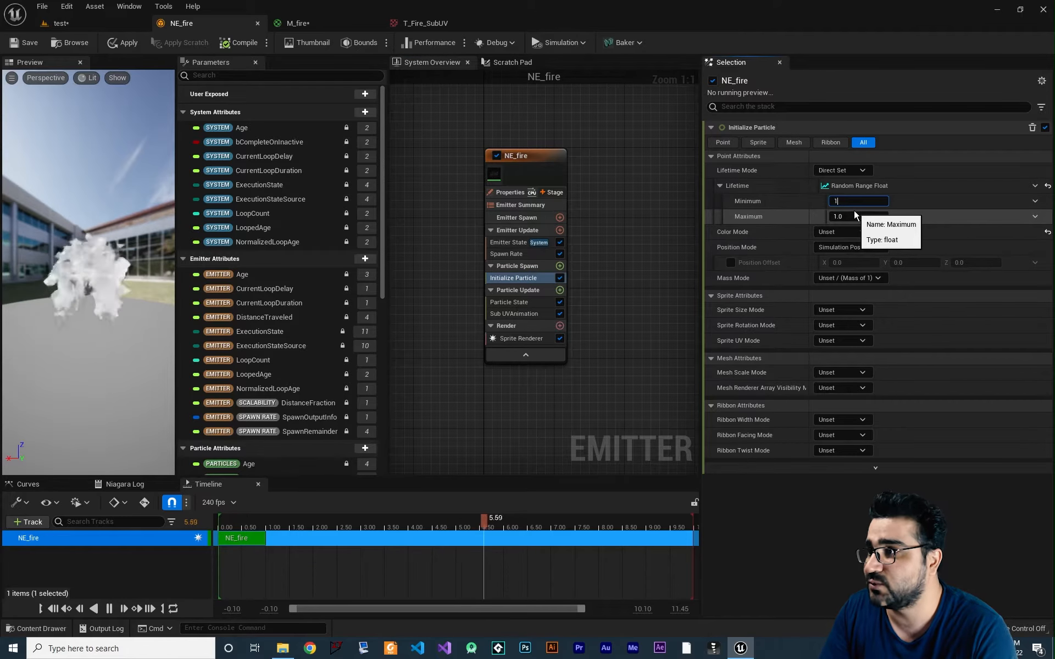
type("2")
key("Return")
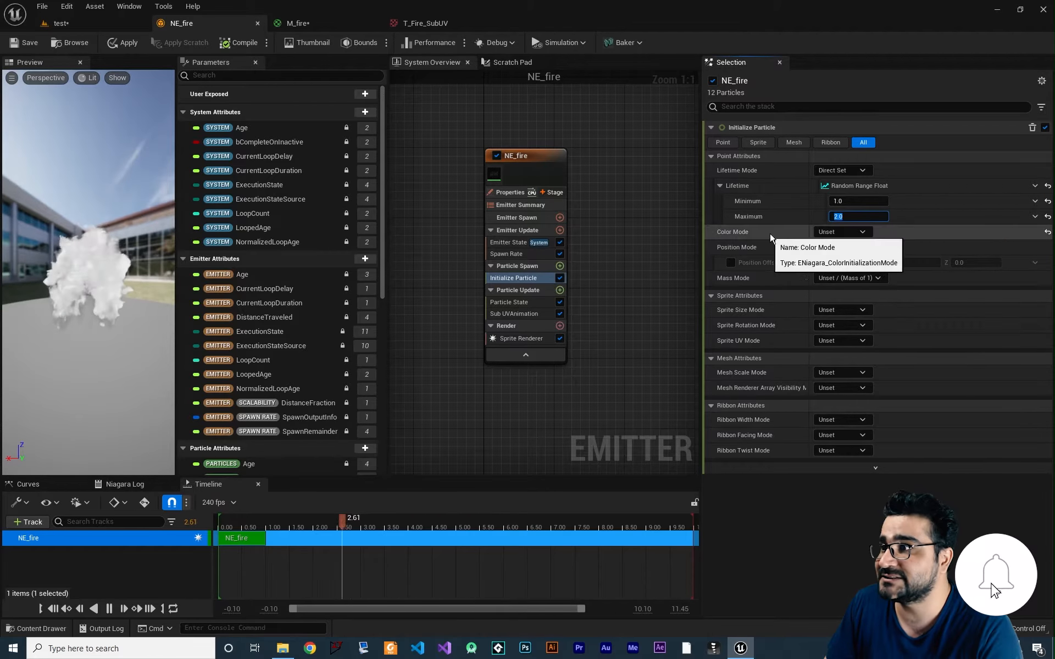
Set the Initialize Particle Color Mode to Direct Set with a red value of 40 and a green value of 4
left_click(829, 233)
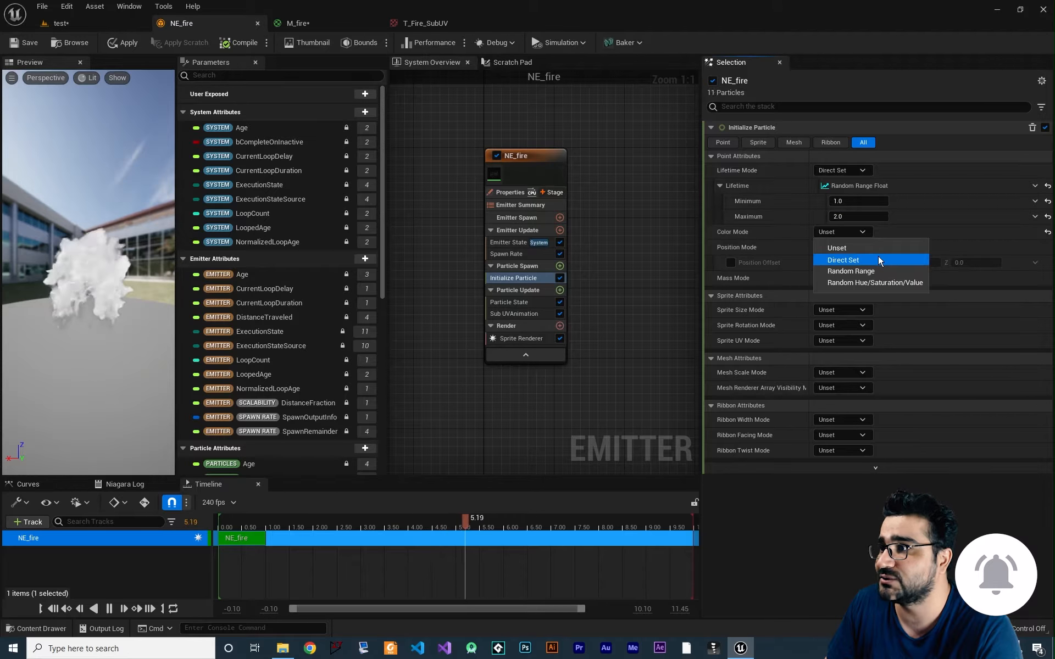
left_click(878, 255)
left_click(865, 249)
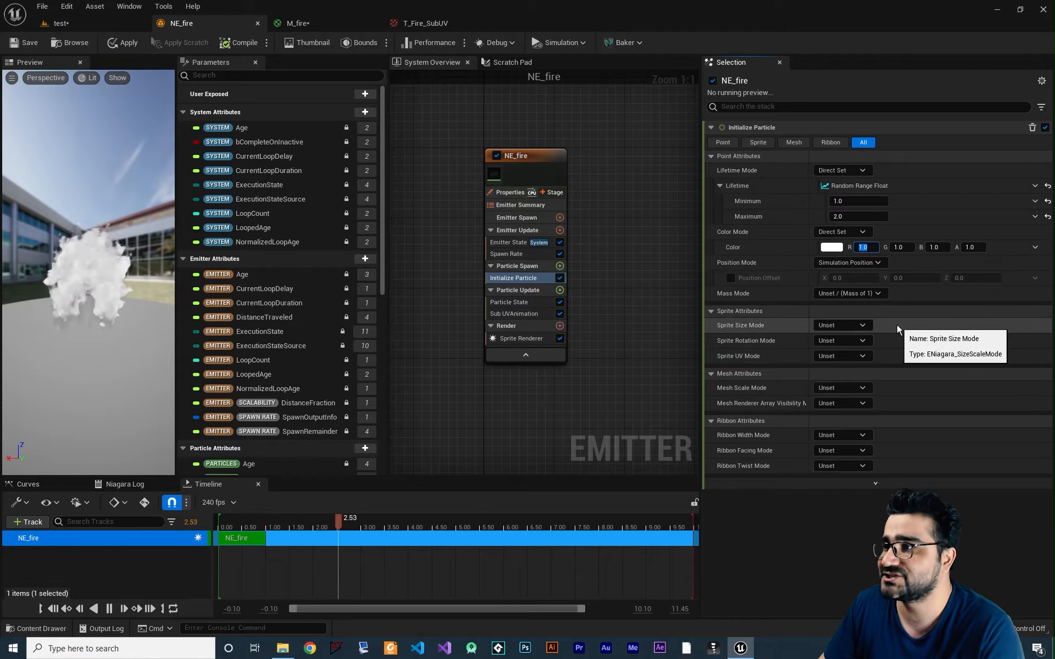
type("40")
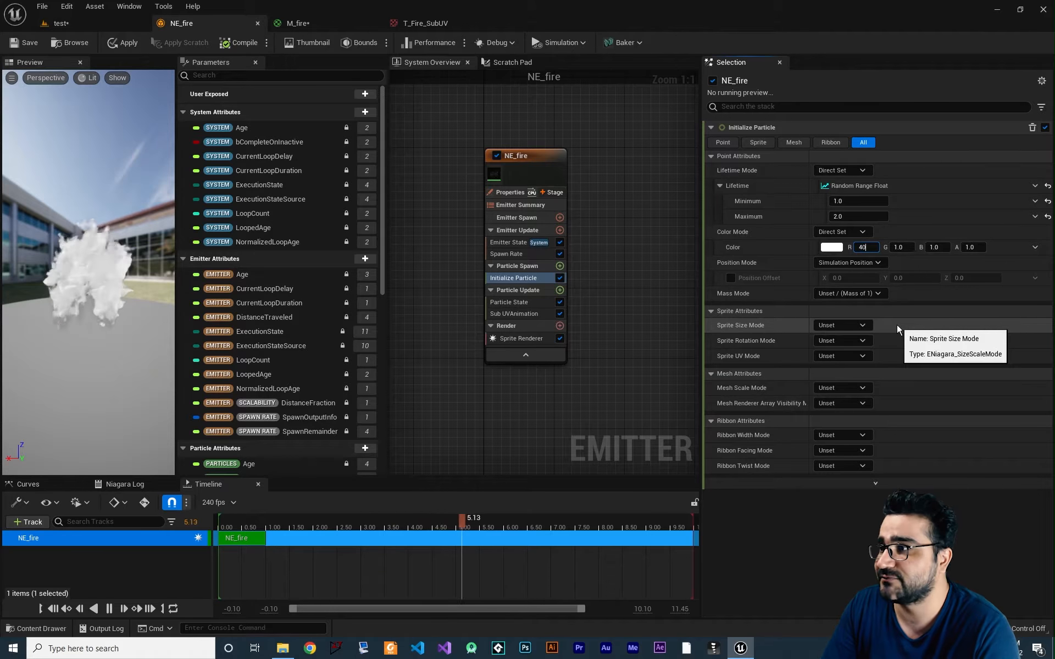
key("Tab")
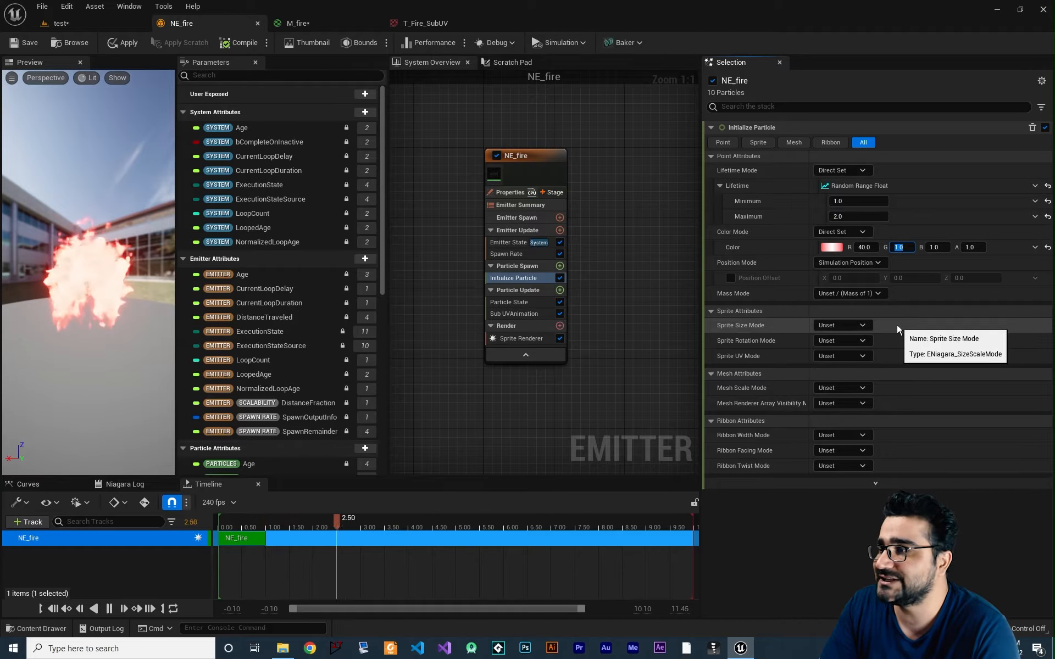
type("4")
key("Return")
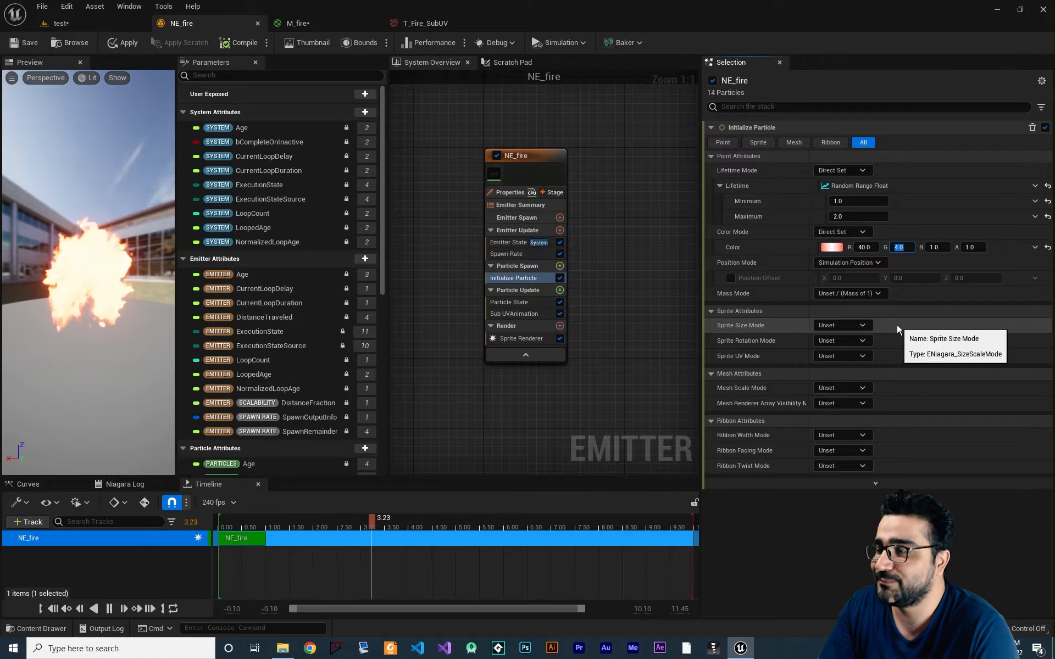
Try a blue value of 0 for the particle color and set it back to 1
key("Tab")
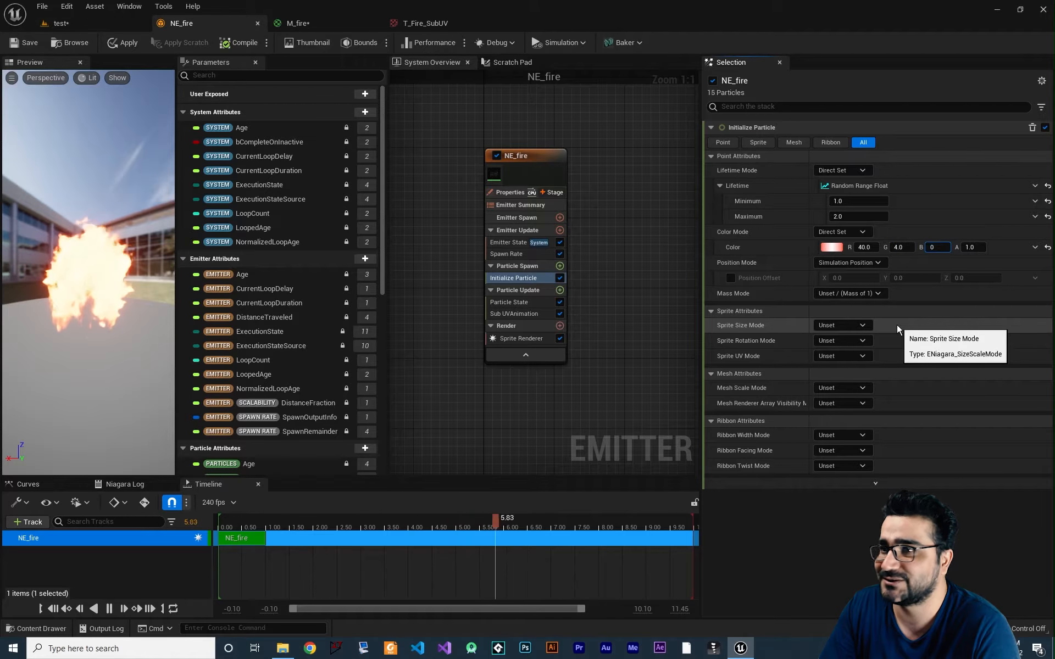
type("0")
key("Return")
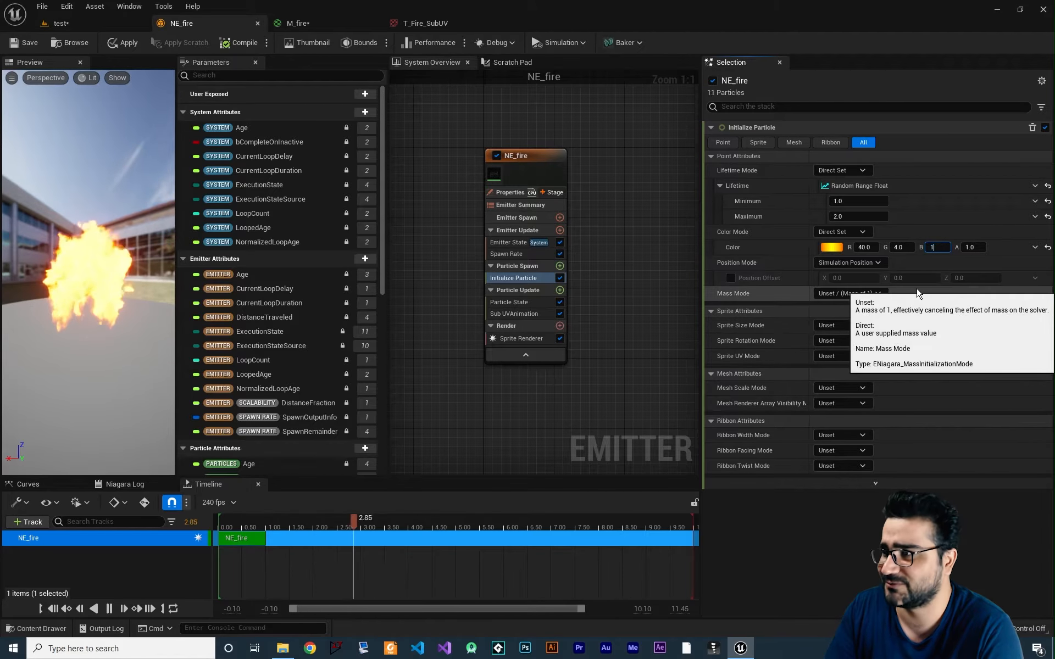
type("1")
key("Return")
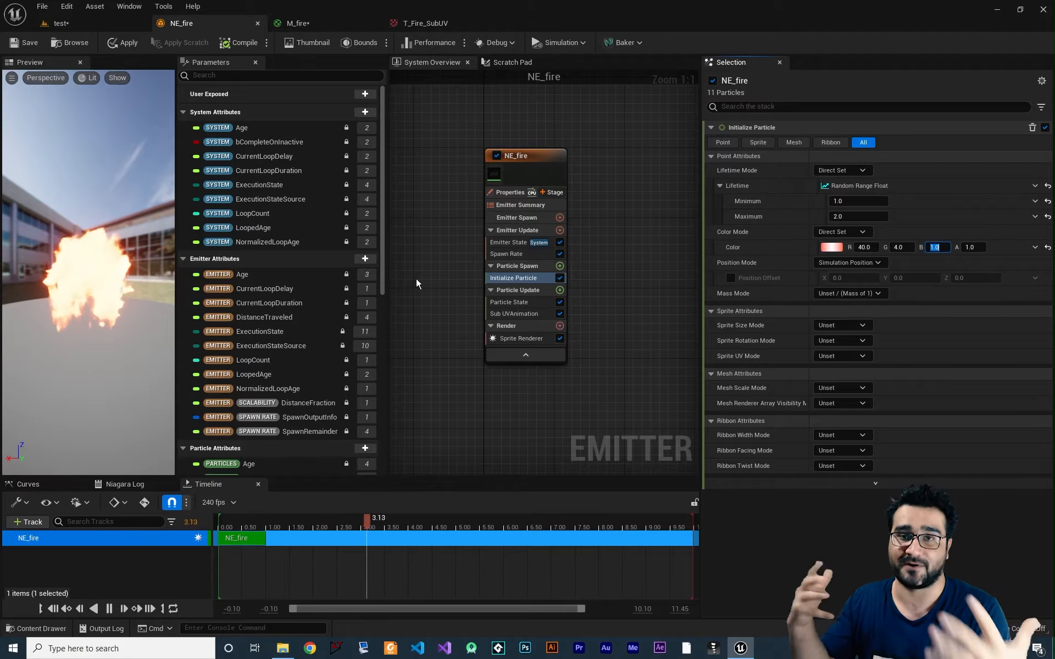
Add a Shape Location module to Particle Spawn and set its Sphere Radius to 5
left_click(560, 266)
type("shape")
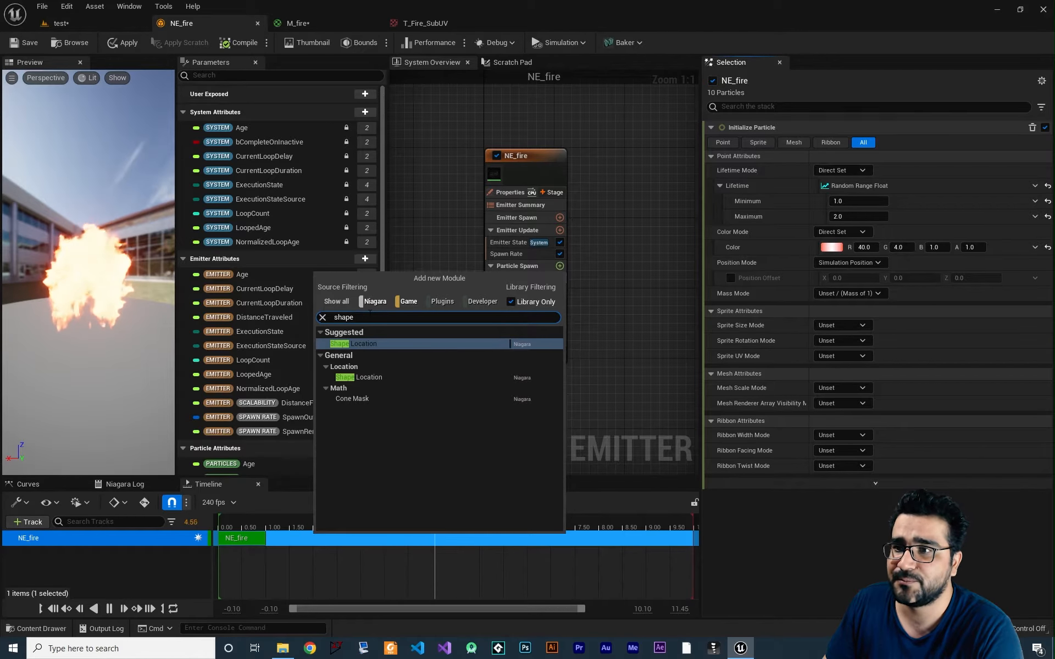
type("location")
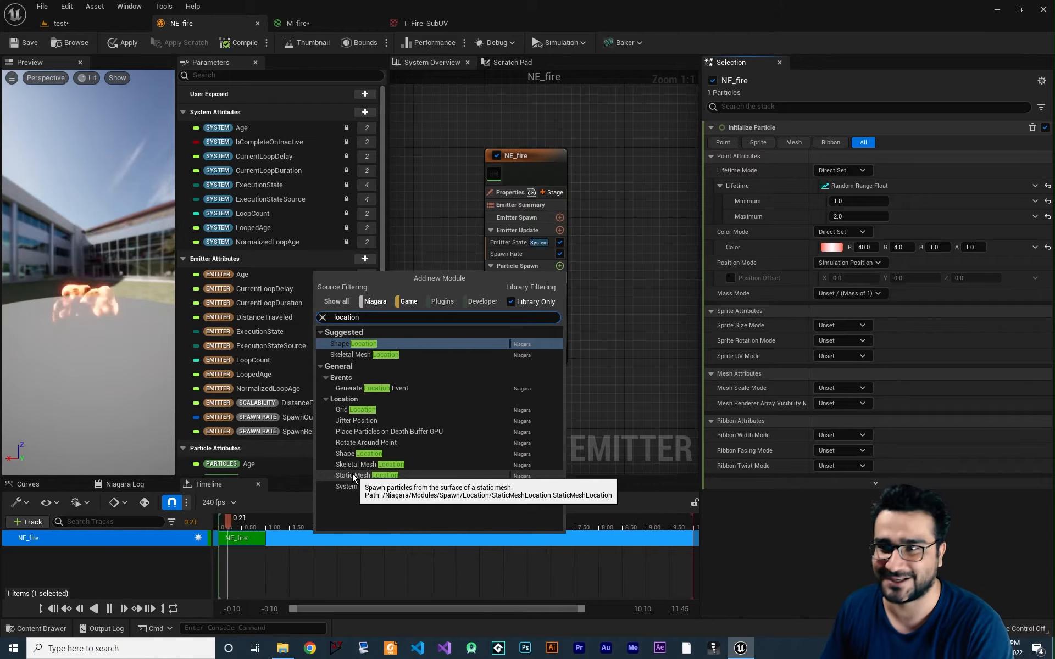
left_click(357, 345)
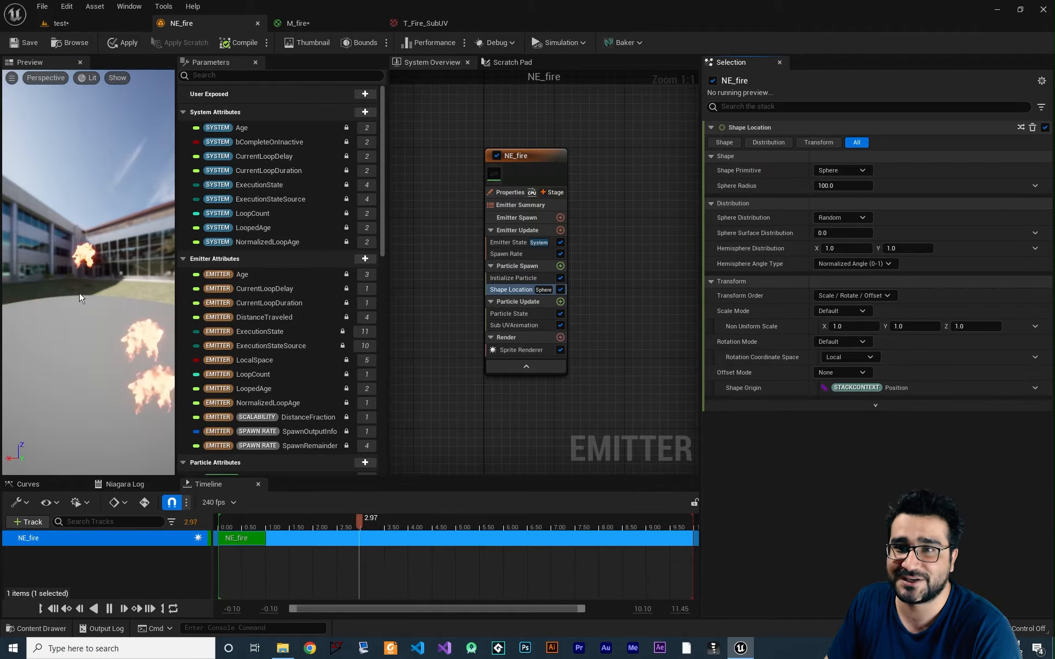
left_click(842, 186)
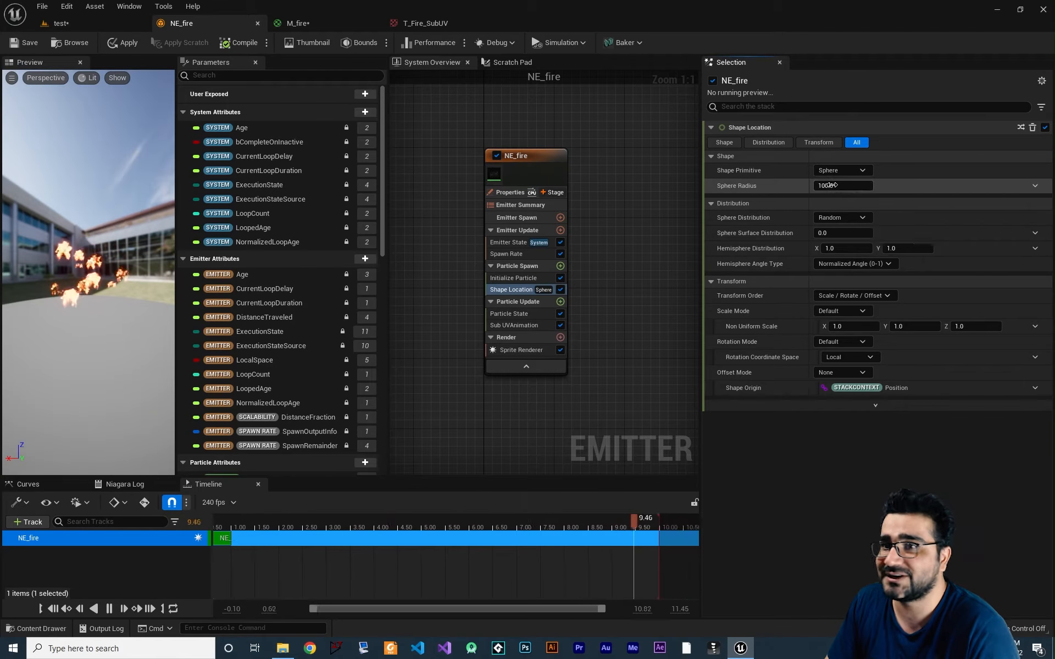
key("Return")
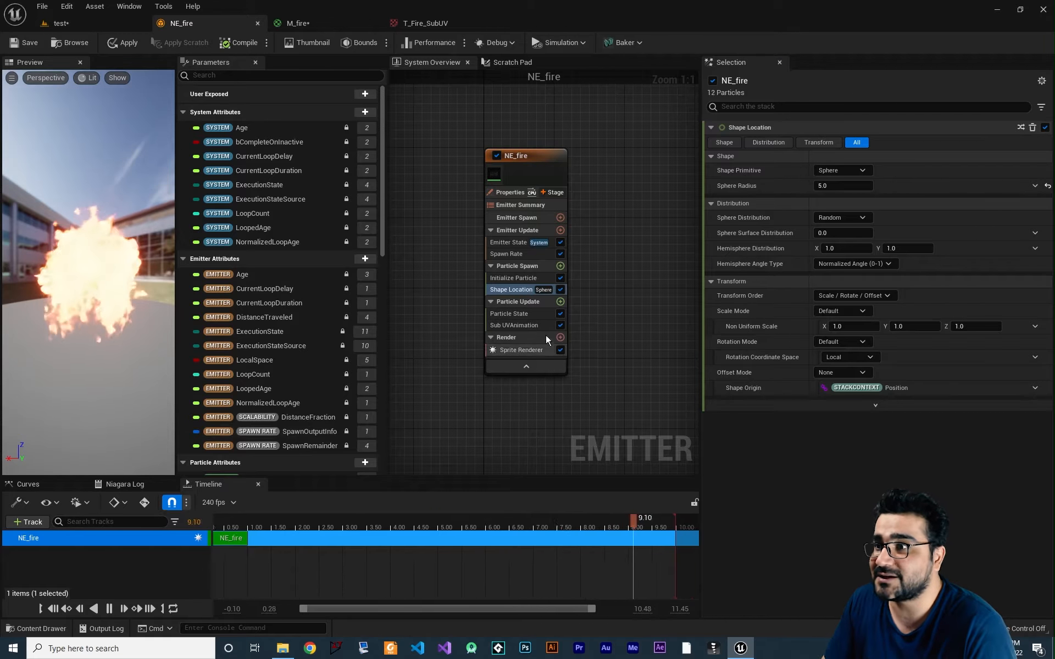
Add an Add Velocity module to Particle Spawn and make its Velocity a Random Range Vector
left_click(560, 266)
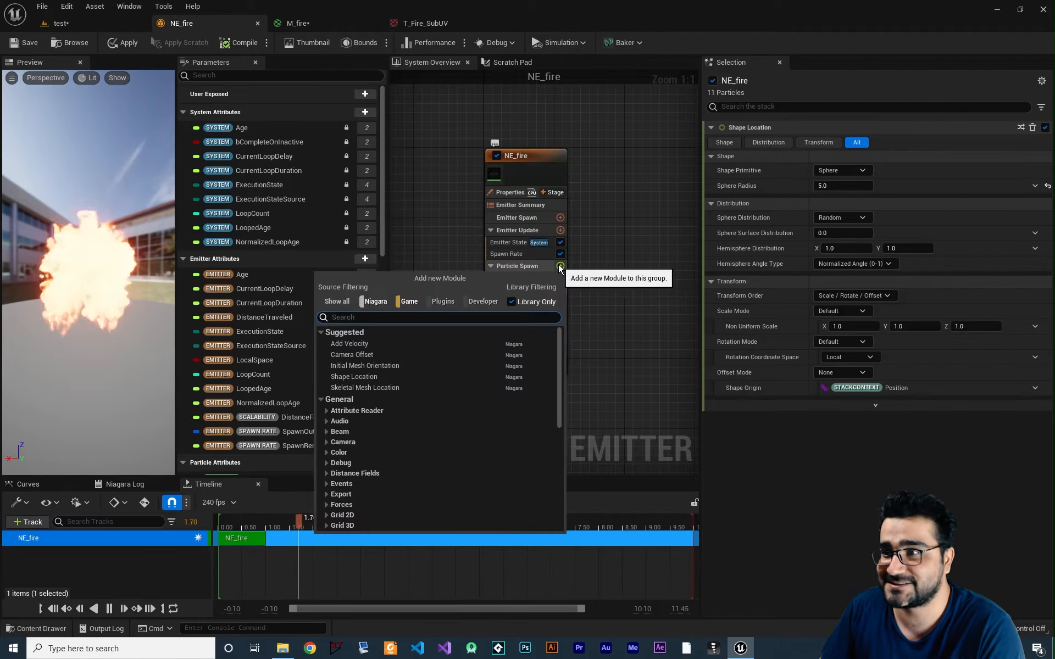
type("velo")
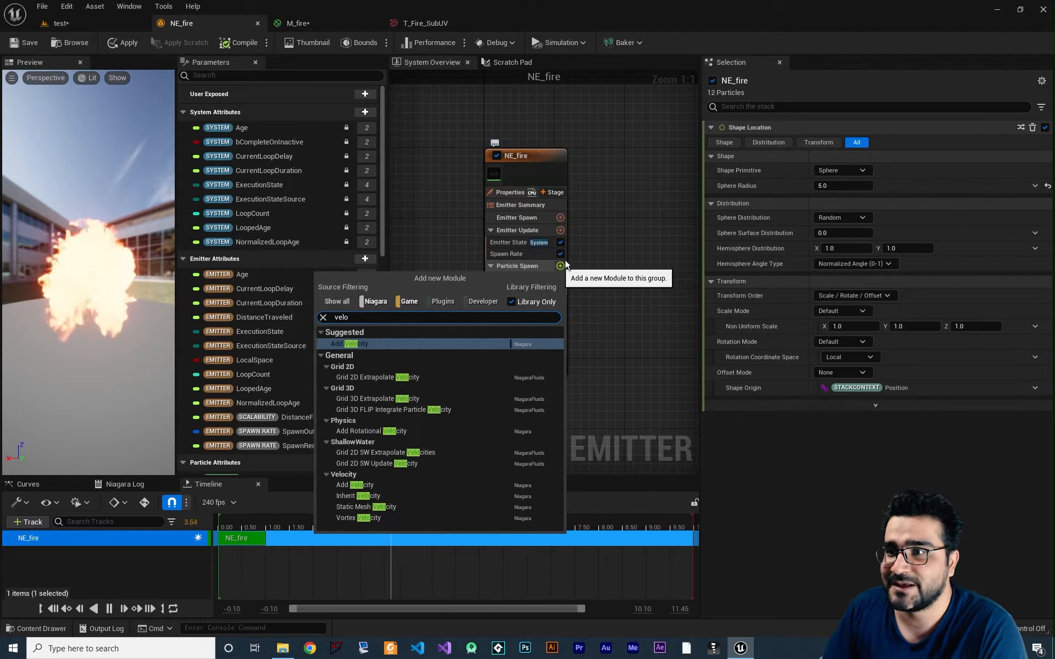
left_click(400, 344)
left_click(1028, 170)
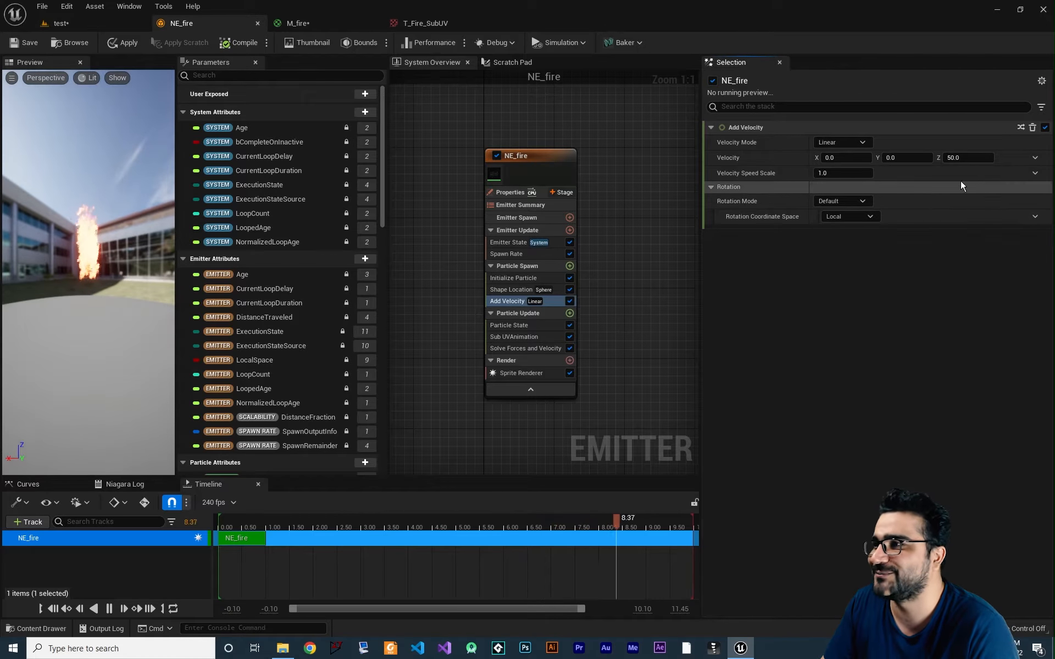
left_click(1036, 158)
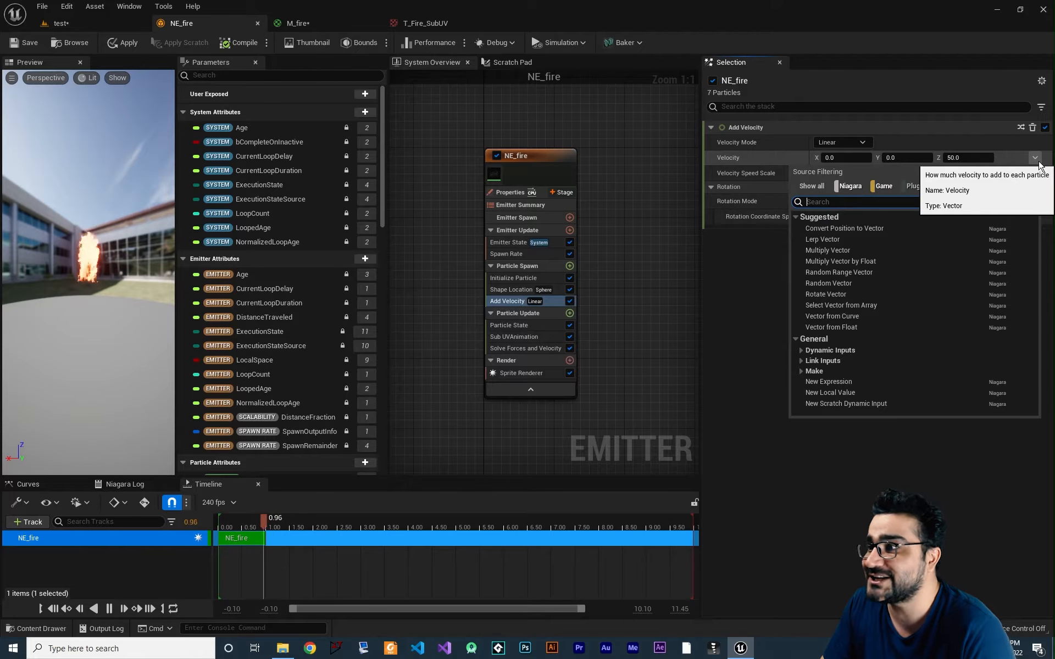
left_click(876, 270)
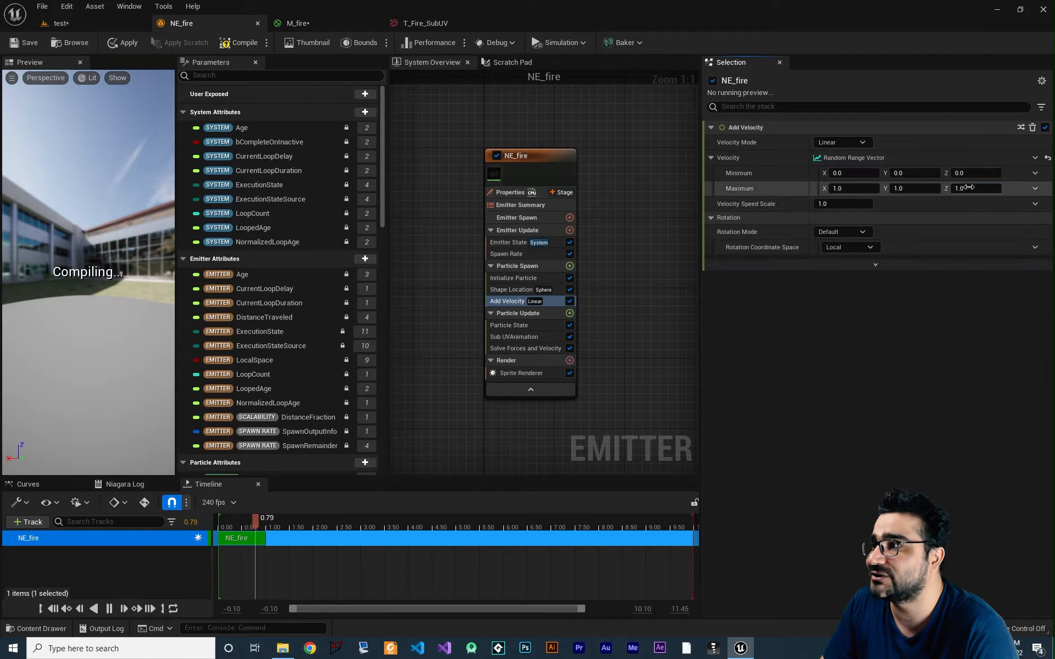
Set the Z components of the velocity range to a minimum of 50 and a maximum of 200
left_click(967, 173)
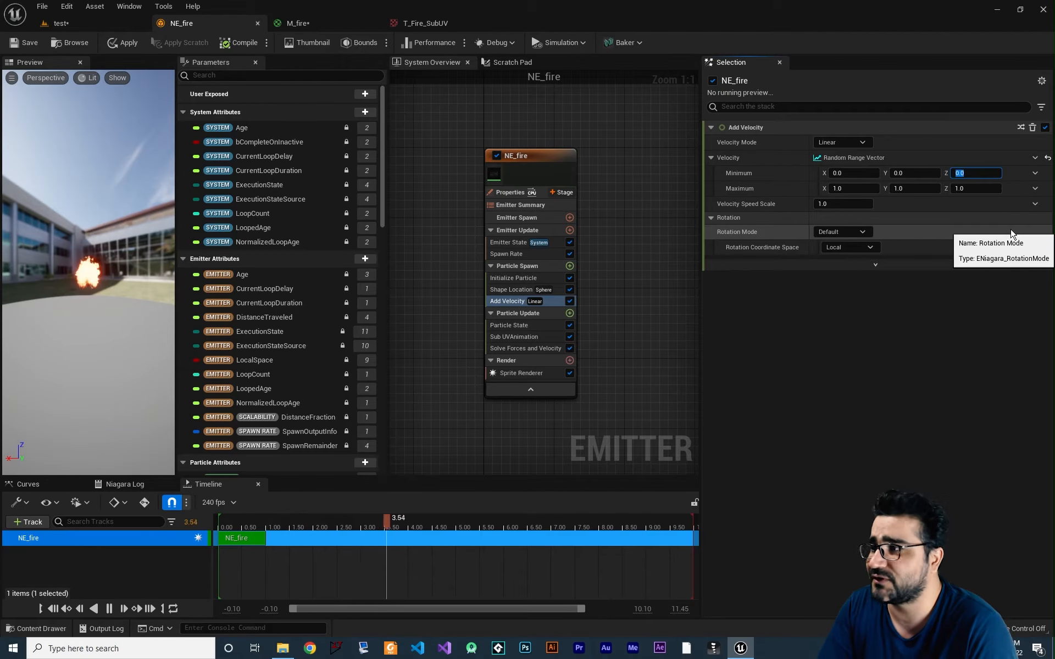
type("50")
key("Tab")
key("Tab")
key("Tab")
type("20")
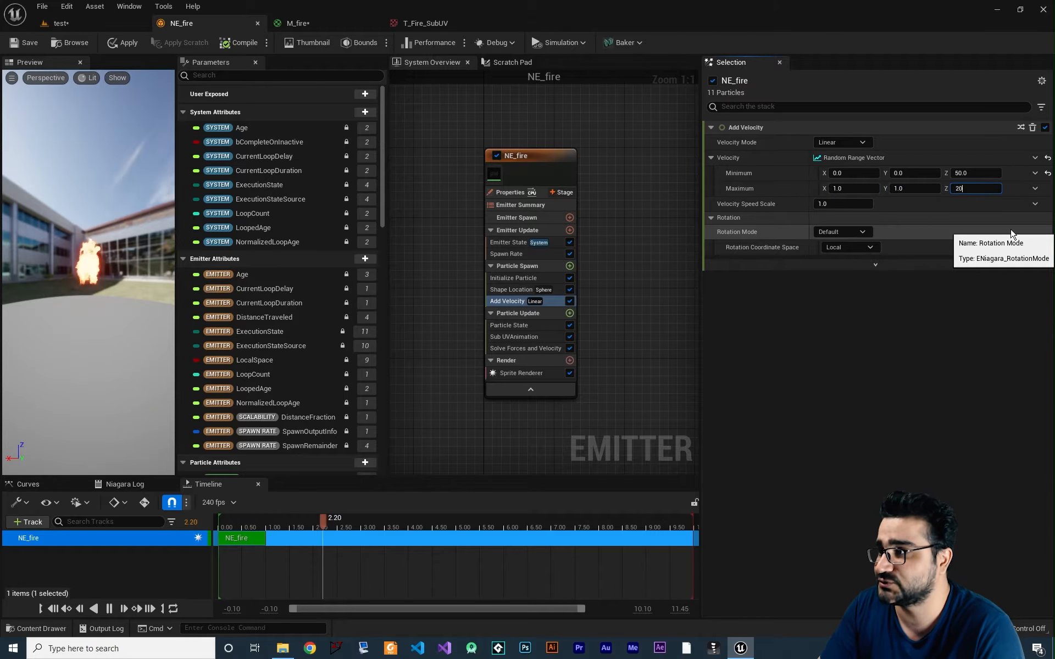
type("0")
key("Return")
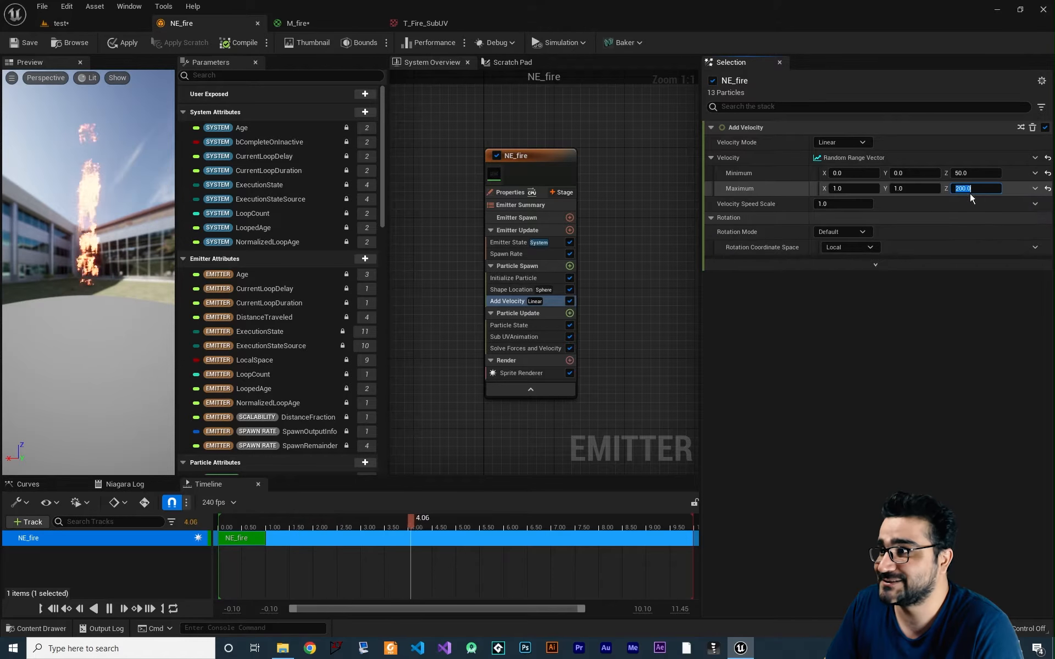
Try maximum Z velocities of 100 and 75 for the random range
type("100")
key("Return")
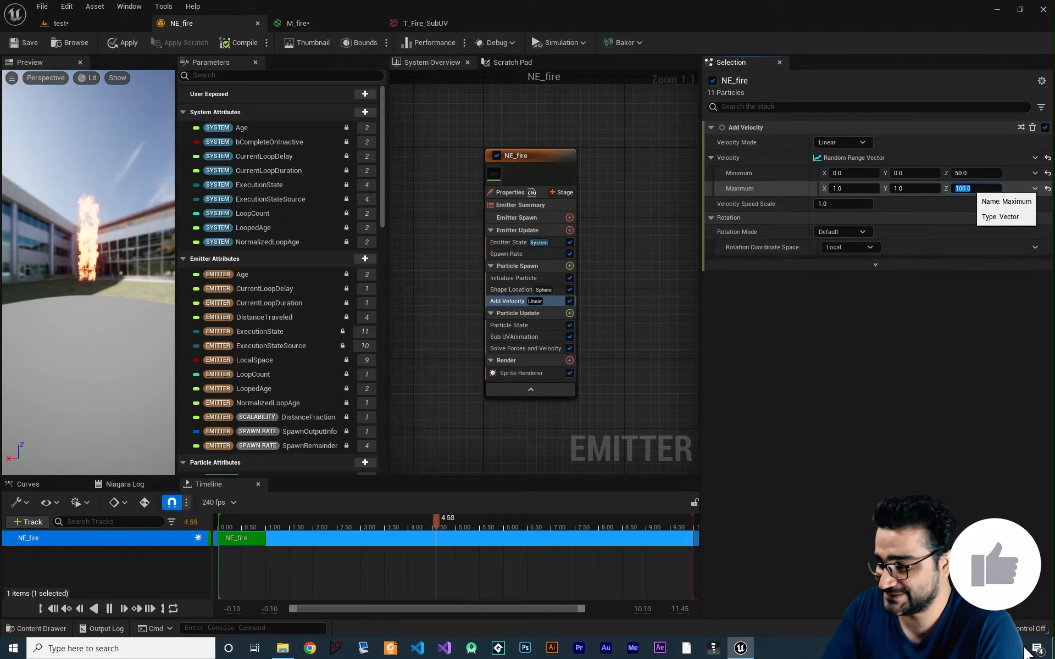
type("75")
key("Return")
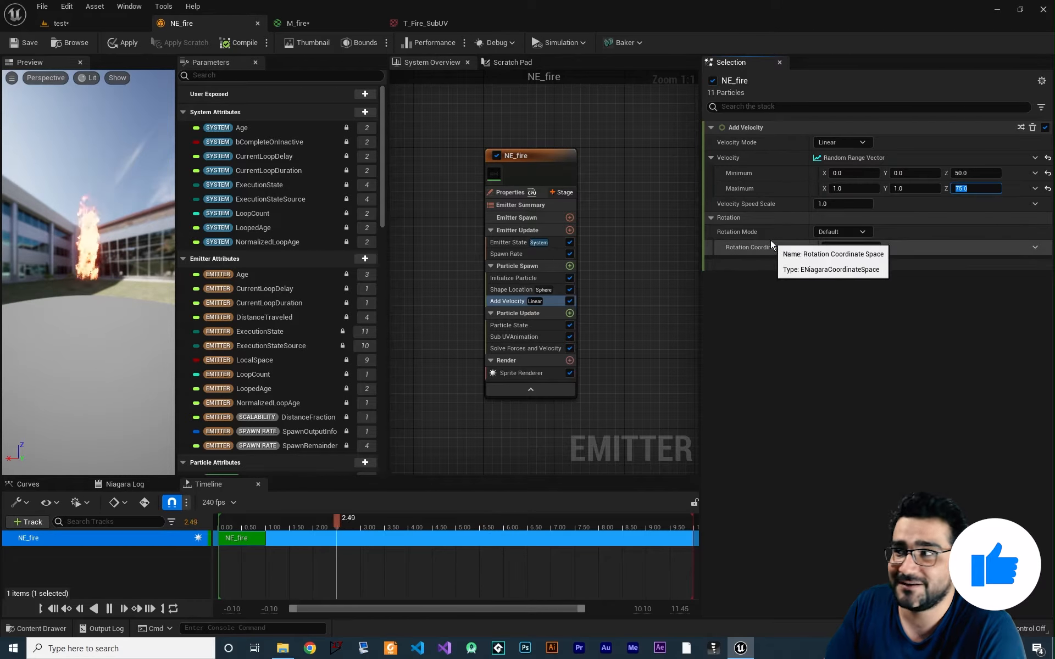
Set the velocity range's minimum Z to 25 and its maximum Z to 50
left_click(992, 173)
type("25")
key("Tab")
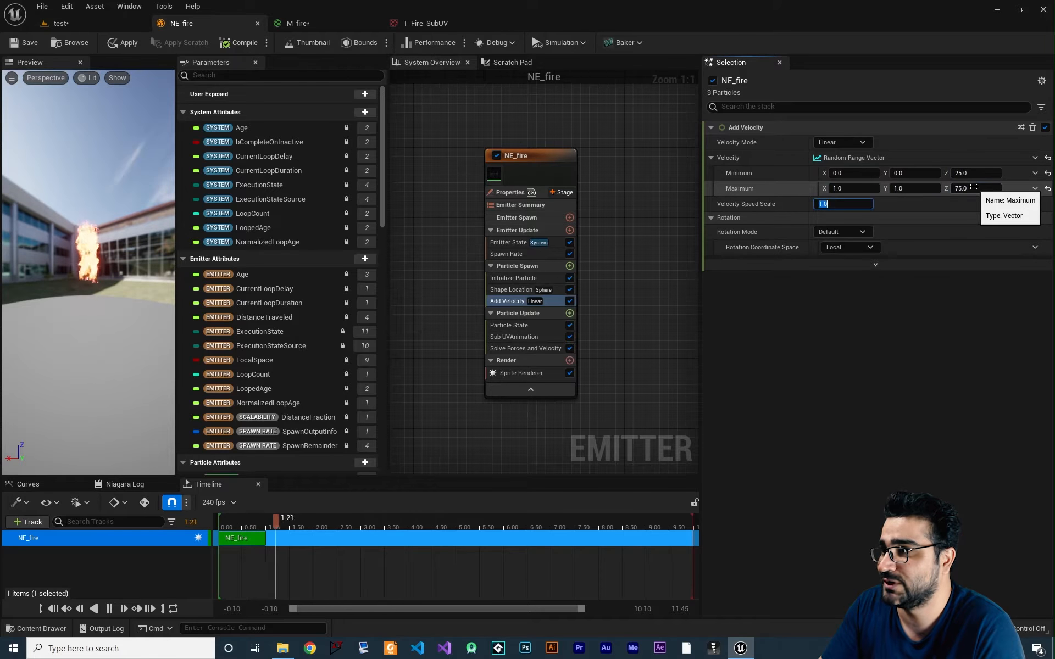
left_click(973, 188)
type("50")
key("Return")
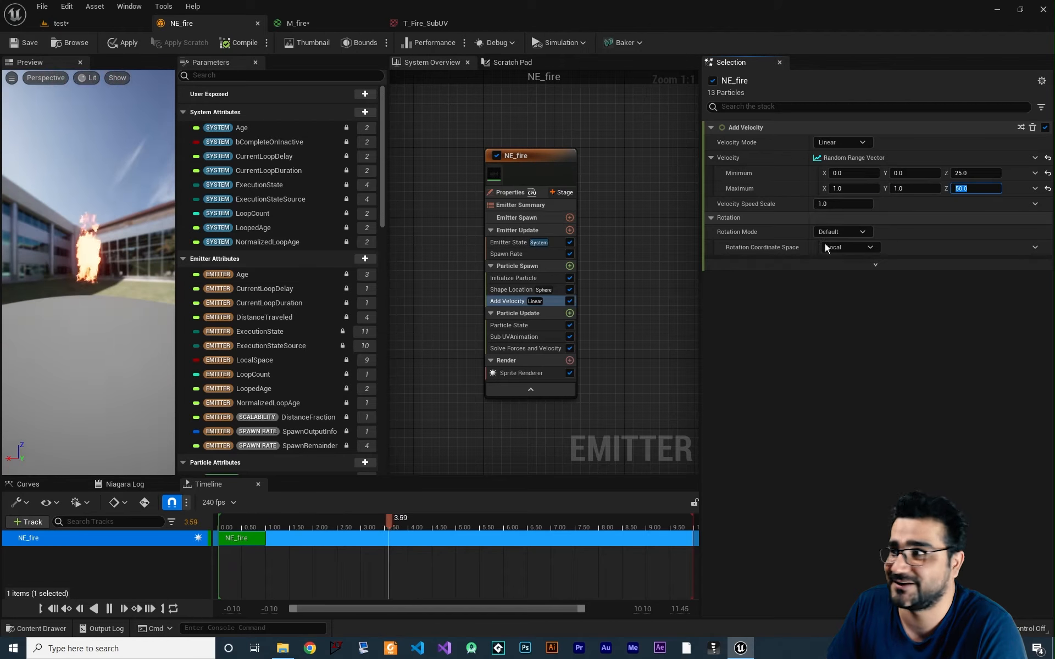
Reduce the velocity range to a minimum Z of 15 and a maximum Z of 30
left_click(975, 173)
type("15")
key("Tab")
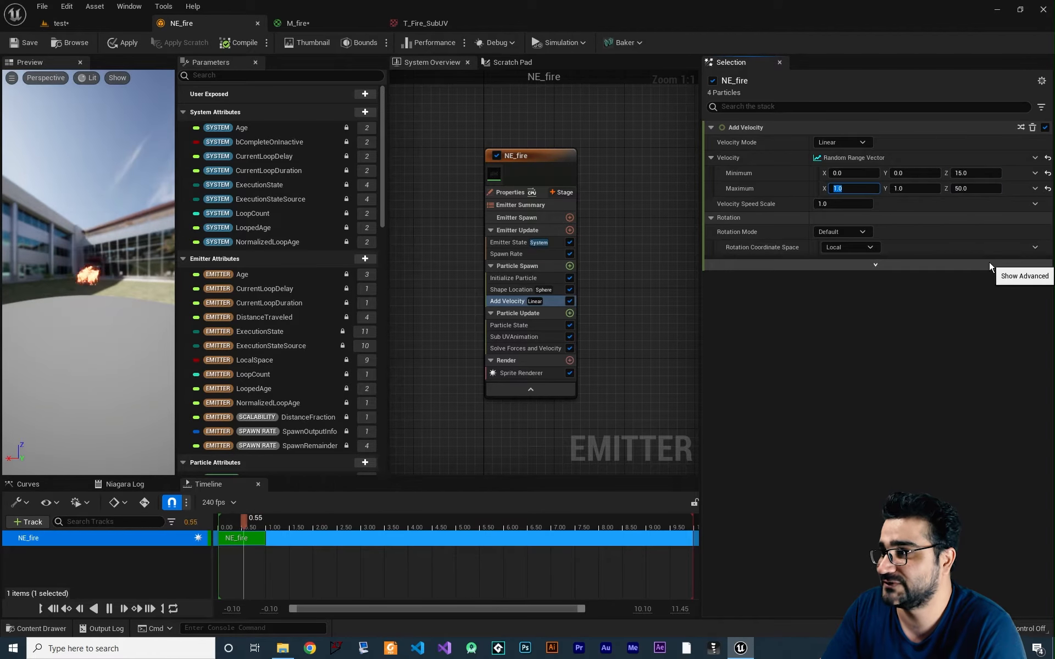
key("Tab")
key("Tab")
type("30")
key("Return")
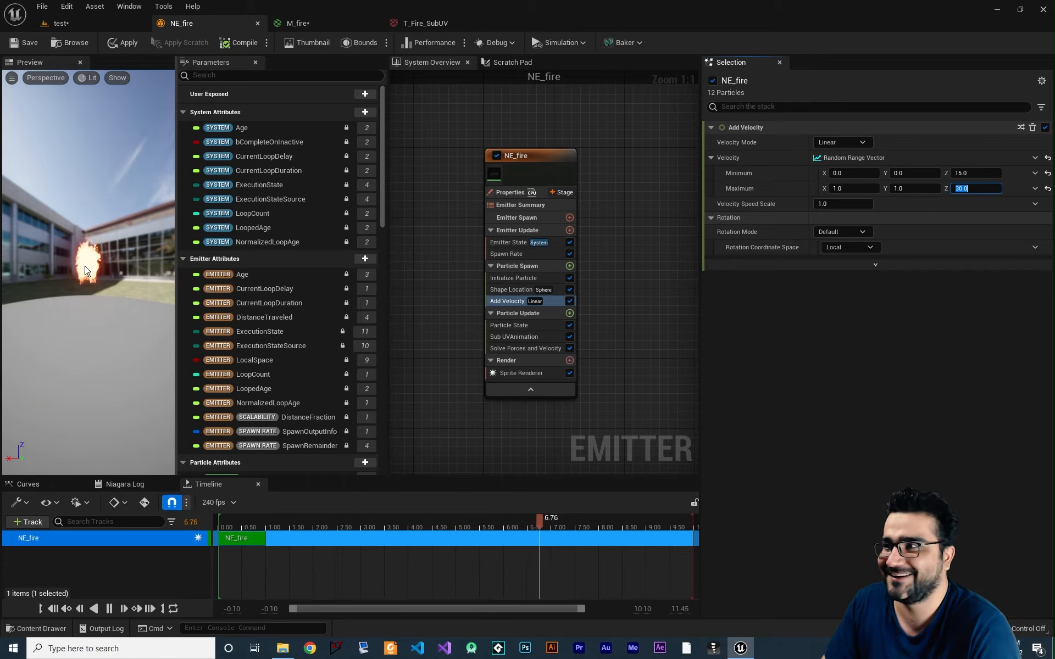
left_click(618, 374)
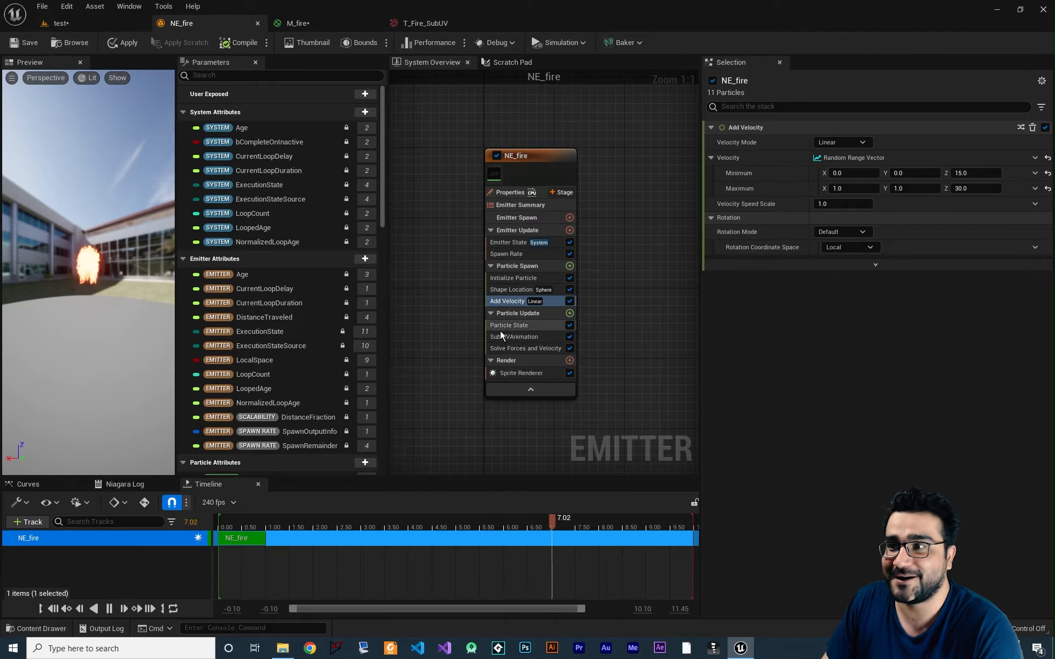
Add a Vector Noise Force module to Particle Update, trying a Force Amount of 150 and settling on 100
left_click(570, 313)
type("force")
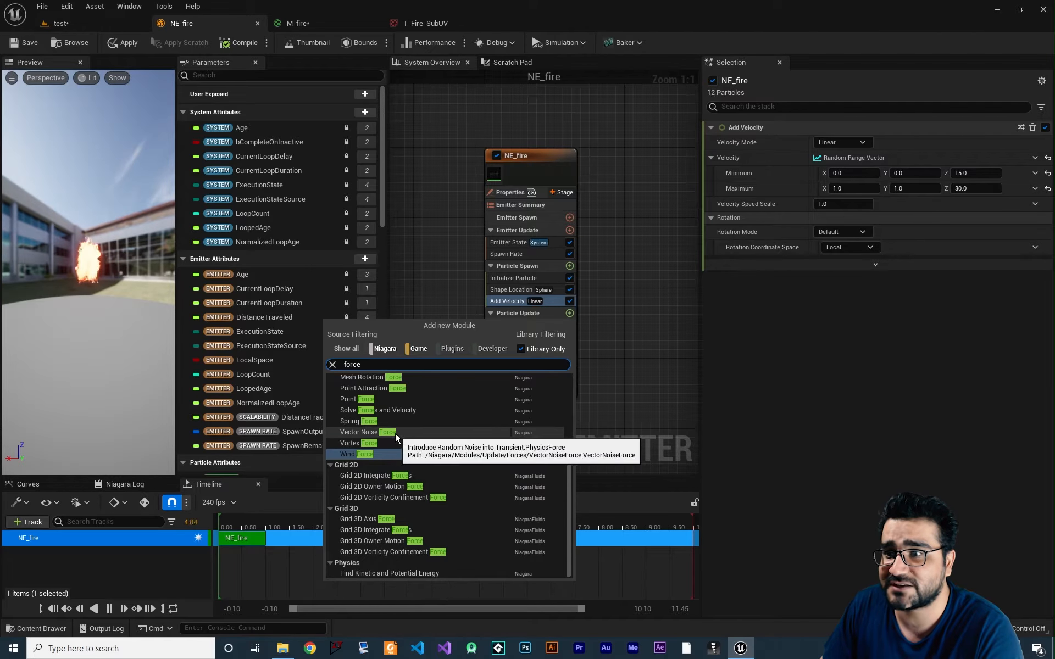
left_click(394, 433)
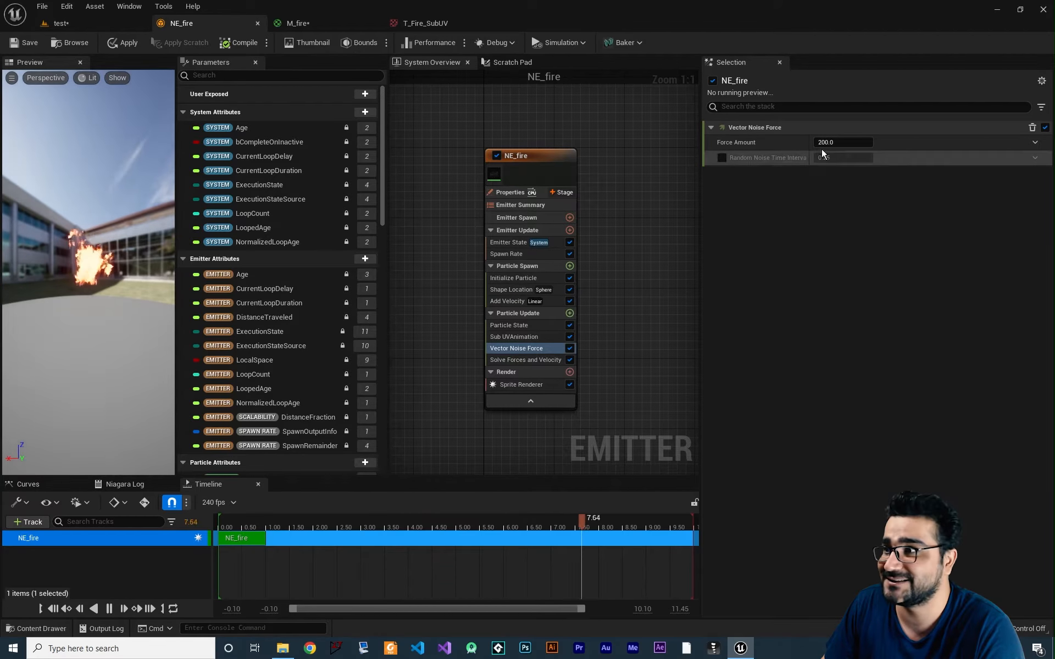
left_click(843, 142)
type("150")
key("Return")
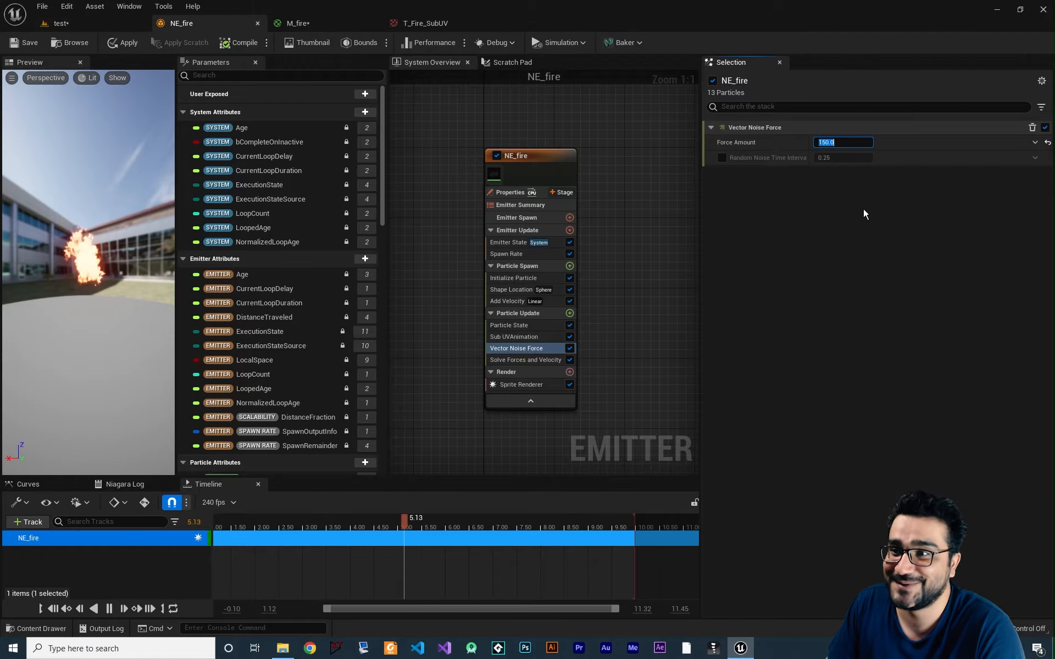
type("100")
key("Return")
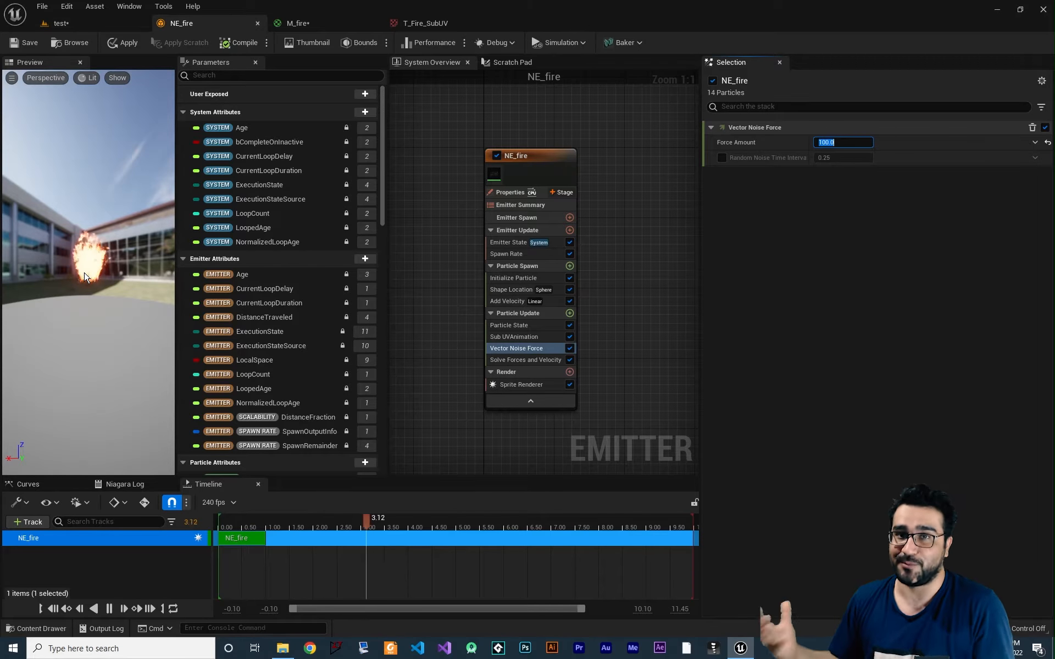
Add a Scale Color module to Particle Update and drive its Scale Alpha with Float from Curve
left_click(569, 313)
type("scale")
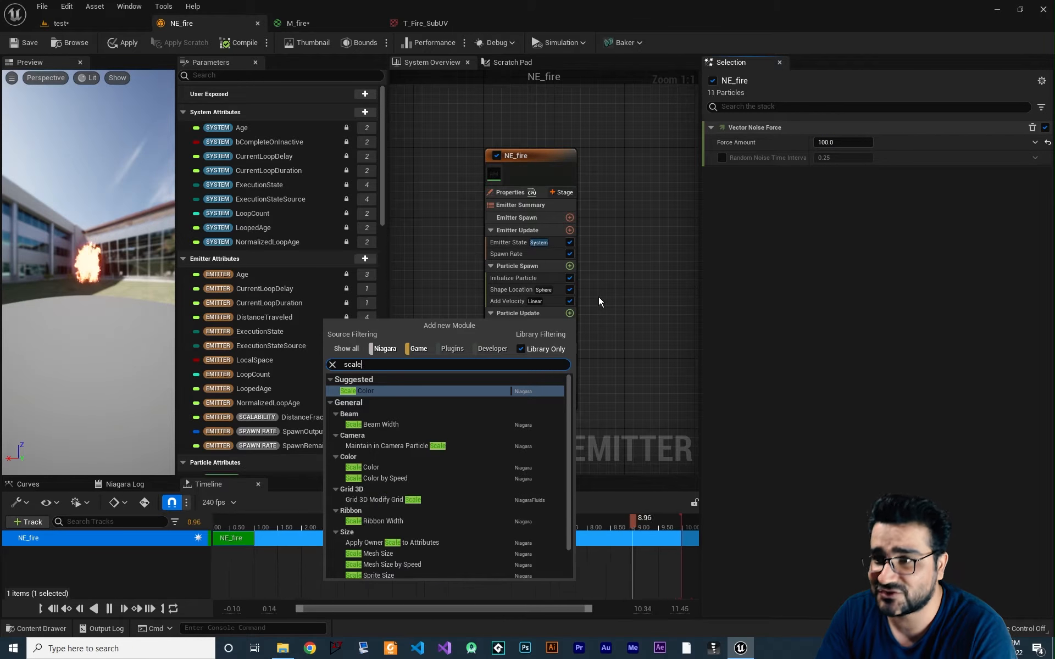
key("Return")
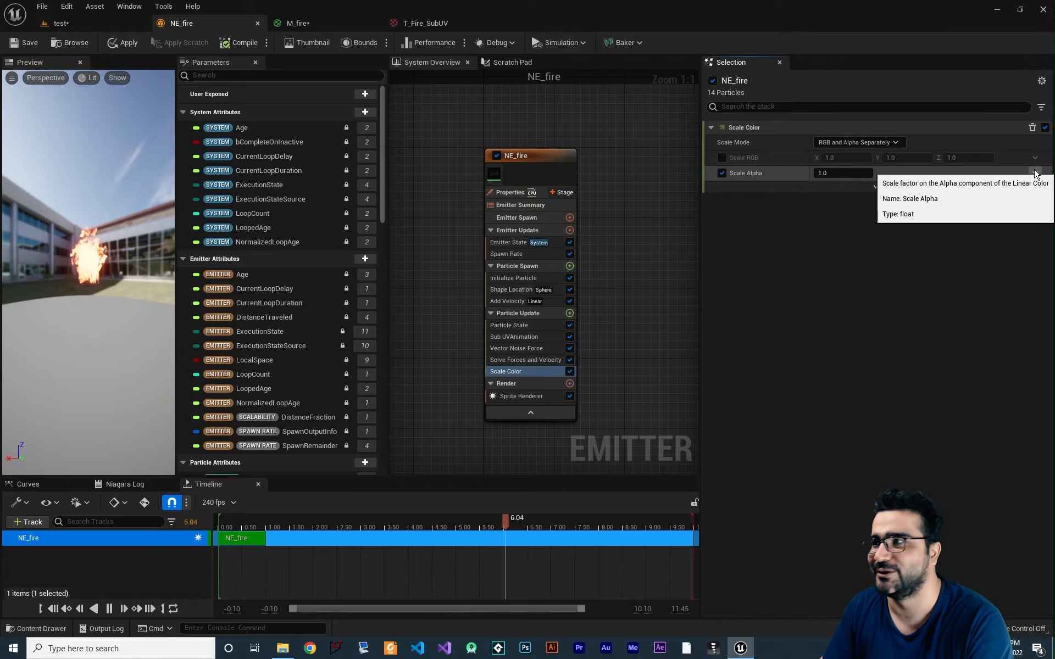
left_click(1035, 173)
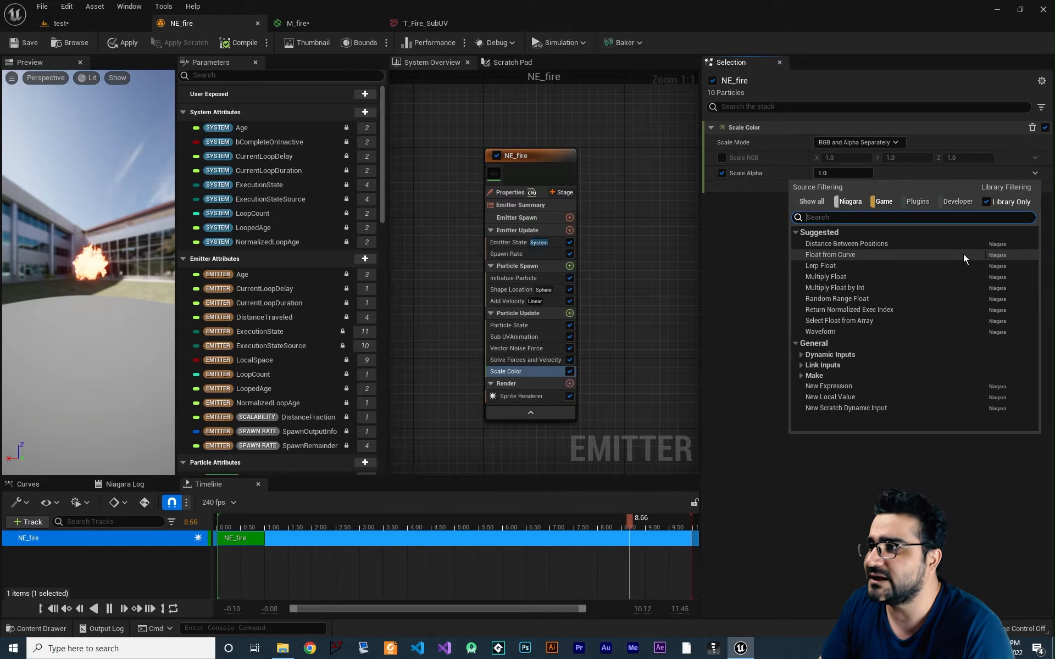
type("curve")
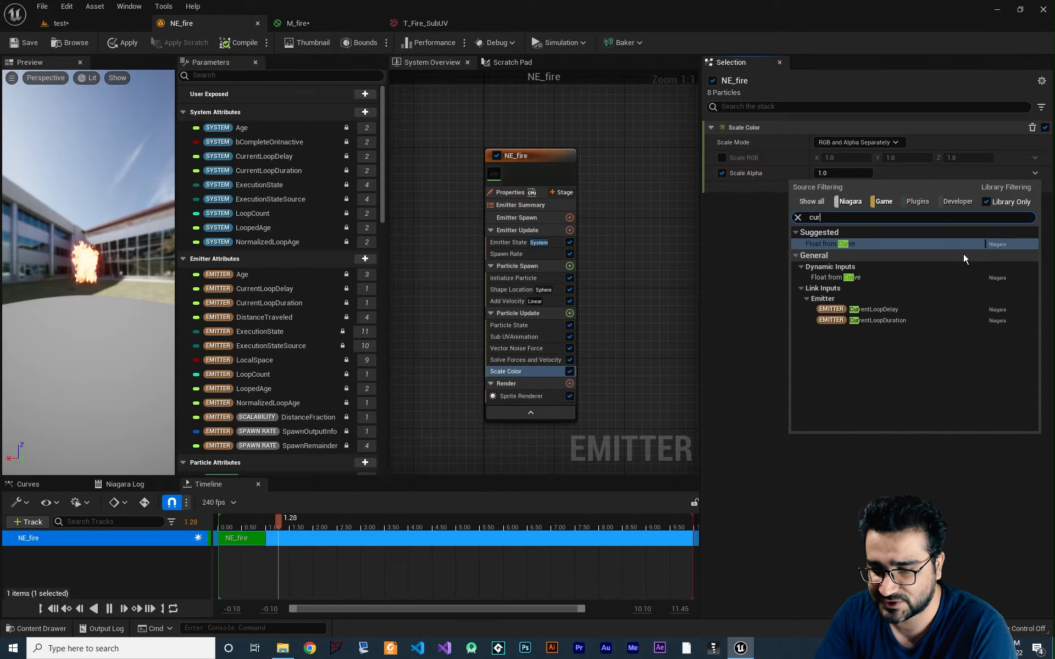
left_click(853, 245)
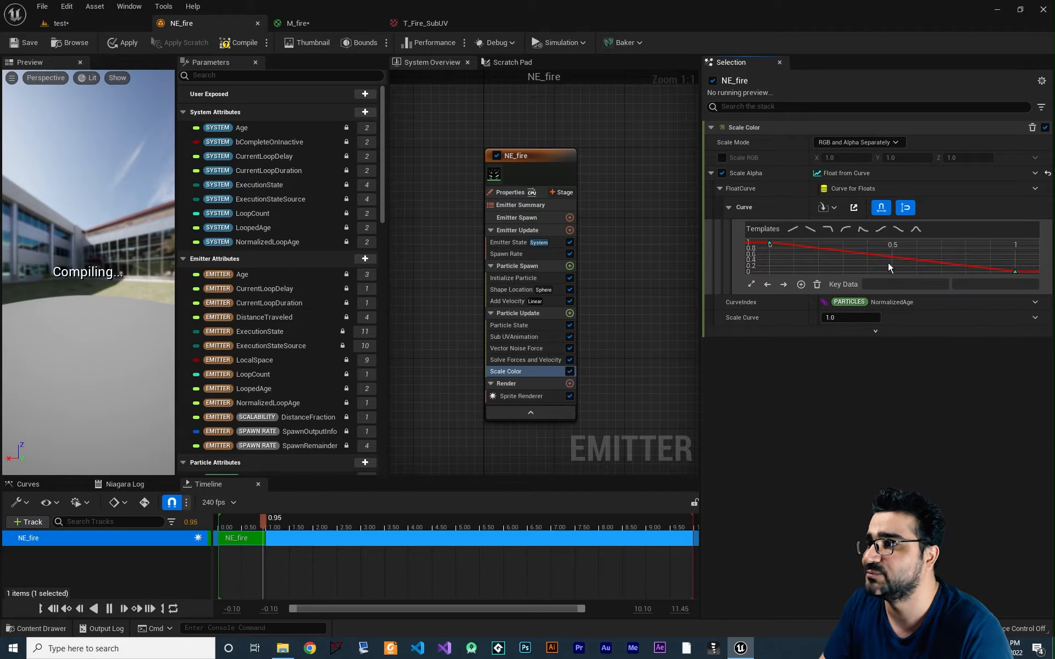
Apply a smooth descending template to the Scale Alpha curve and move its end key to time 0.6, value 0.15
left_click(898, 228)
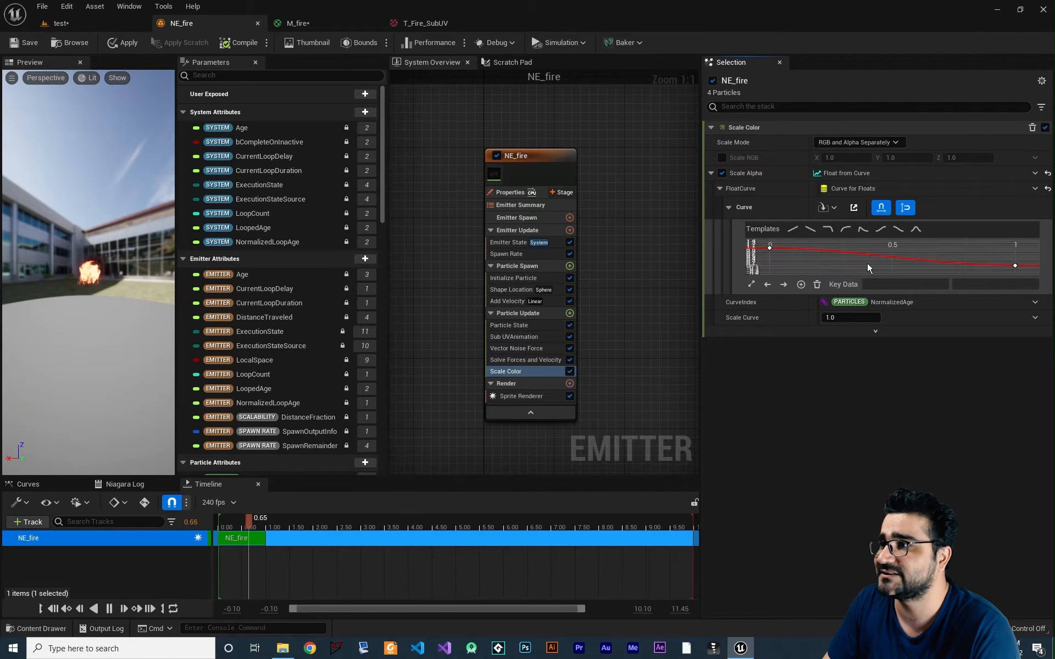
left_click(769, 248)
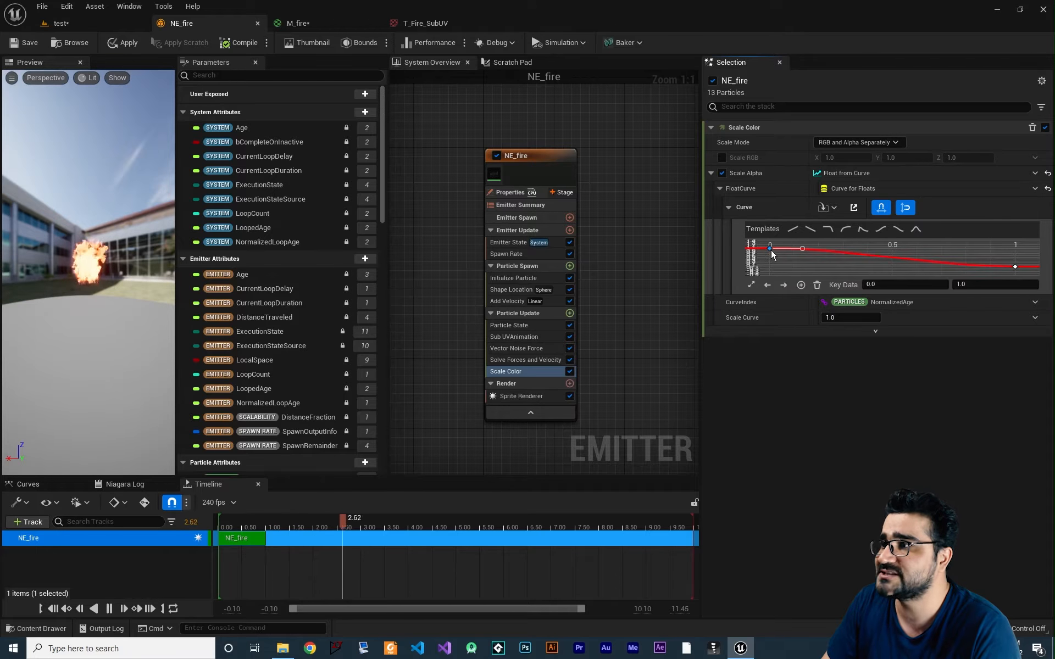
left_click(1014, 266)
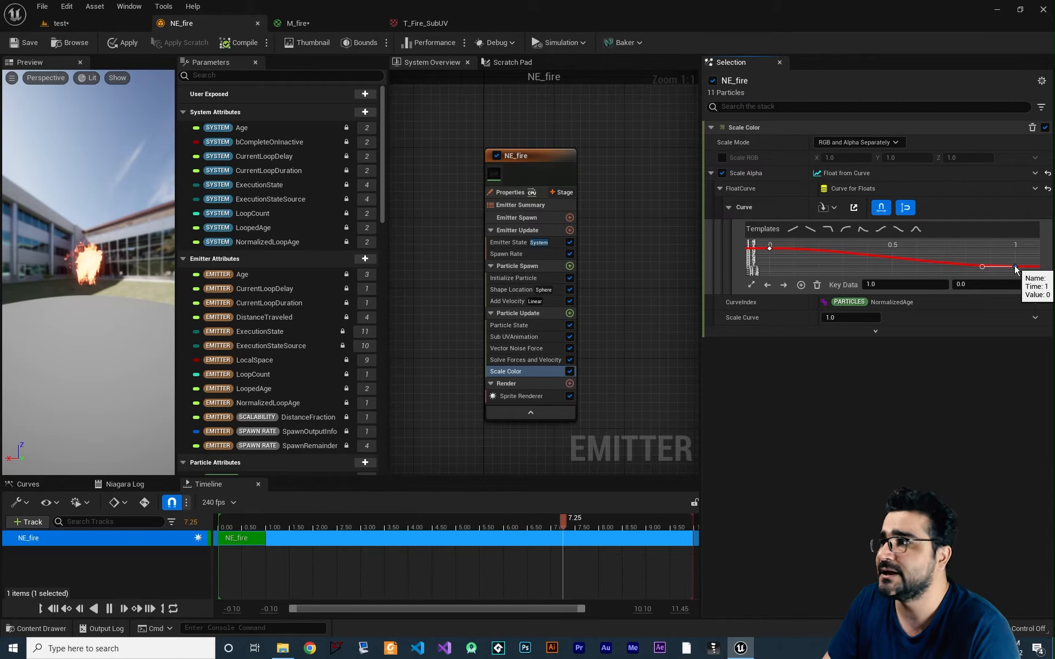
left_click_drag(1015, 265, 968, 263)
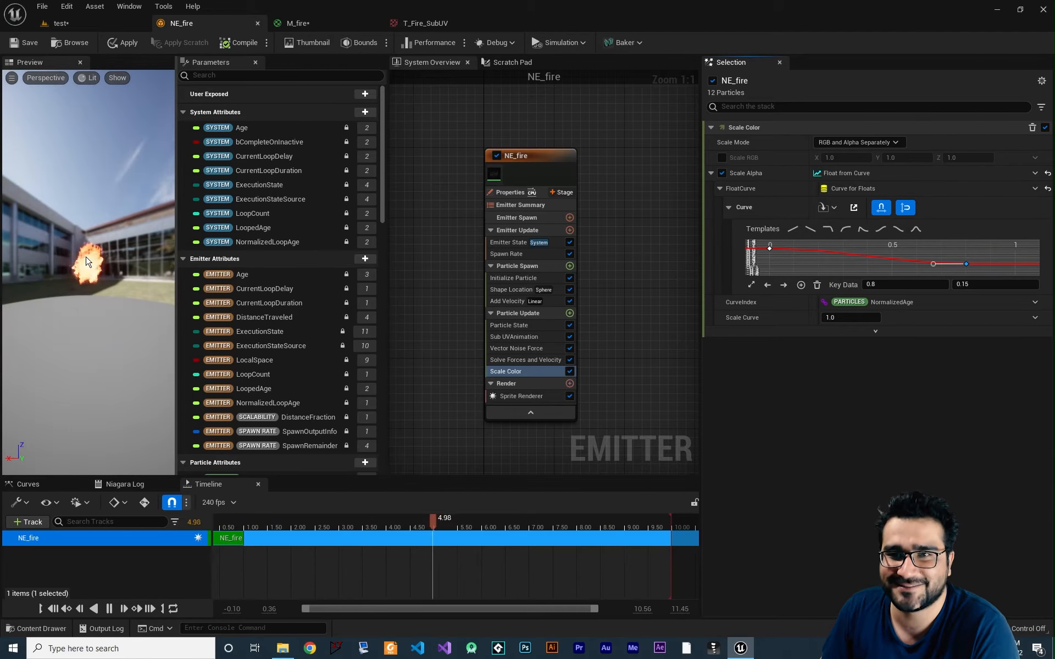
left_click_drag(967, 264, 940, 262)
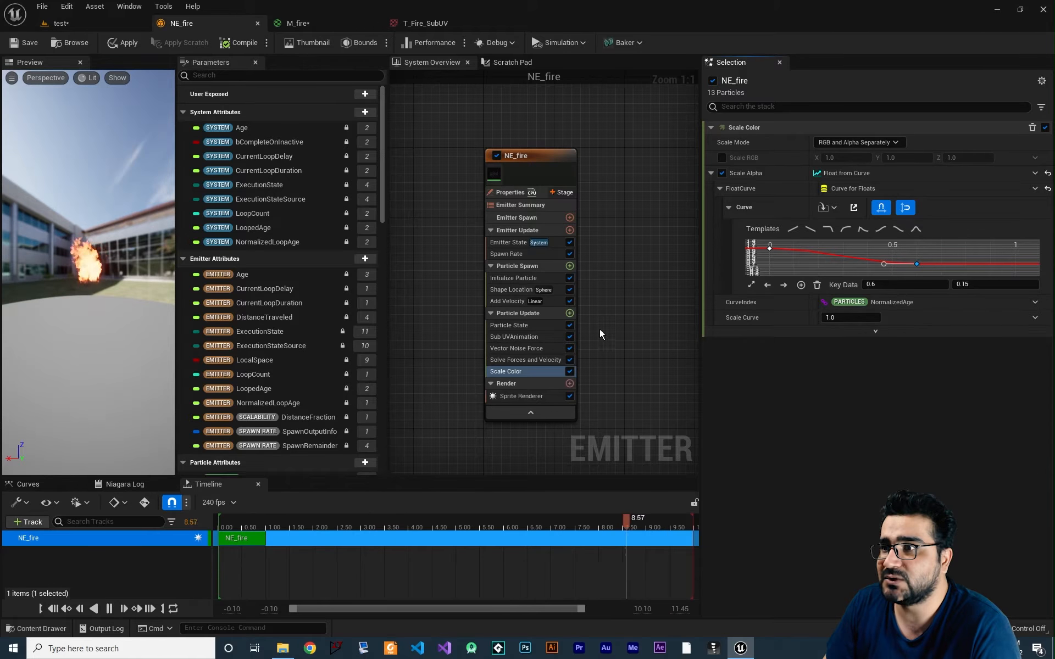
Add a Color module to Particle Spawn with red 40 and green 4, and save the emitter
left_click(569, 266)
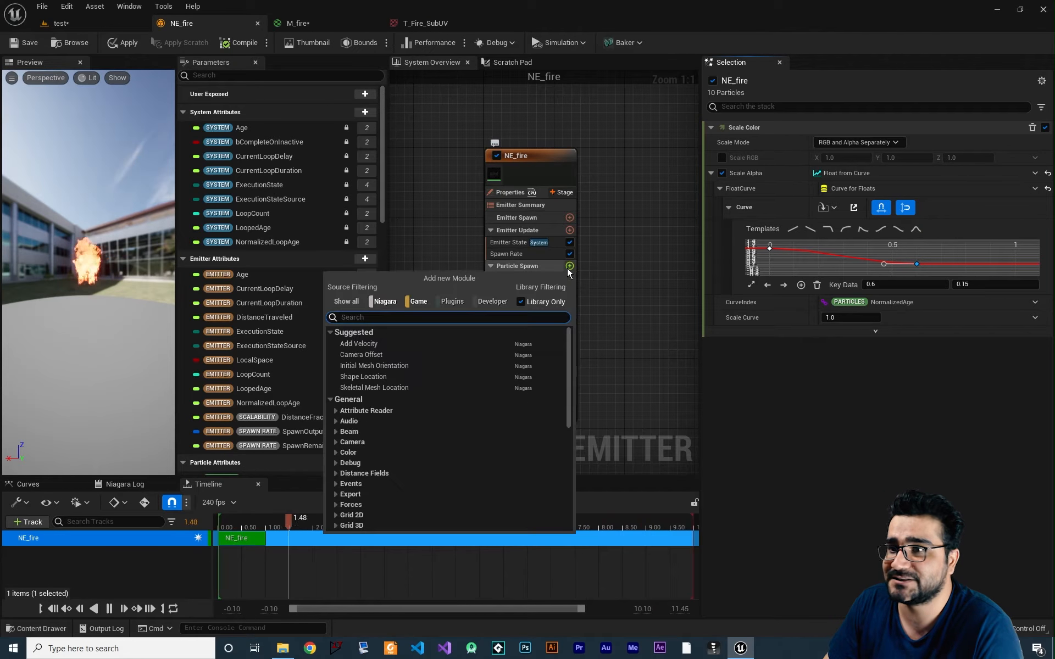
type("color")
key("Return")
left_click(856, 142)
type("40")
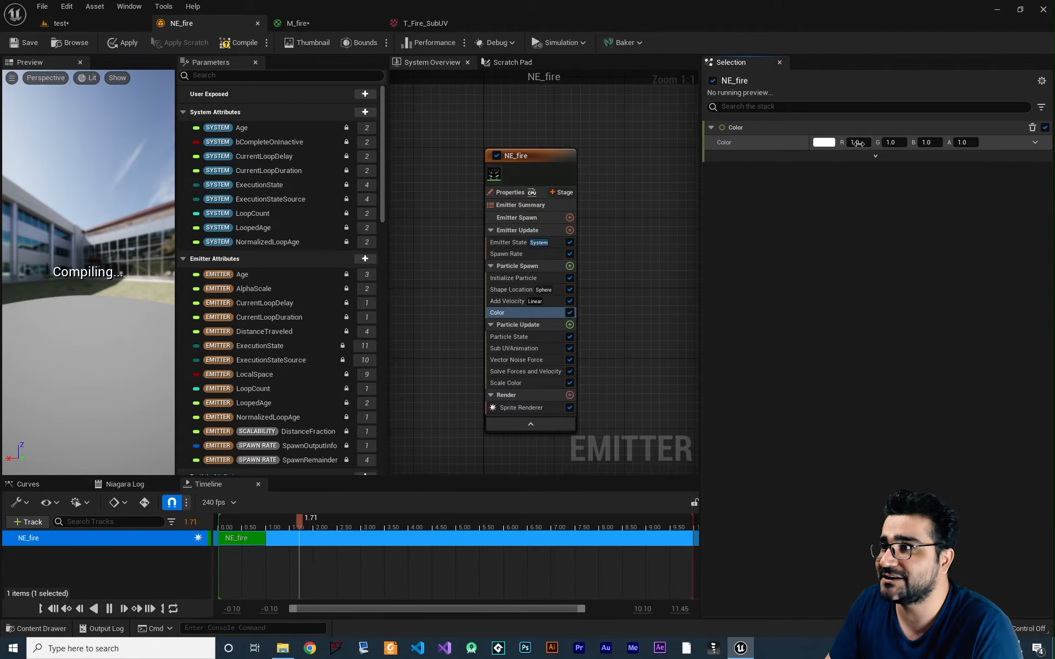
key("Tab")
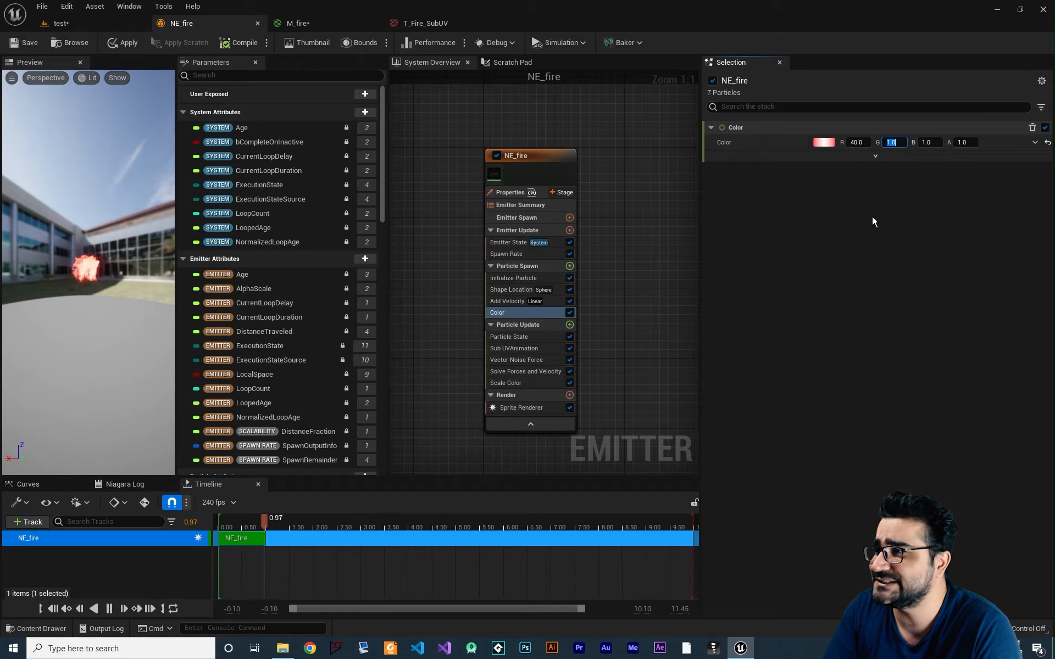
type("4")
key("Tab")
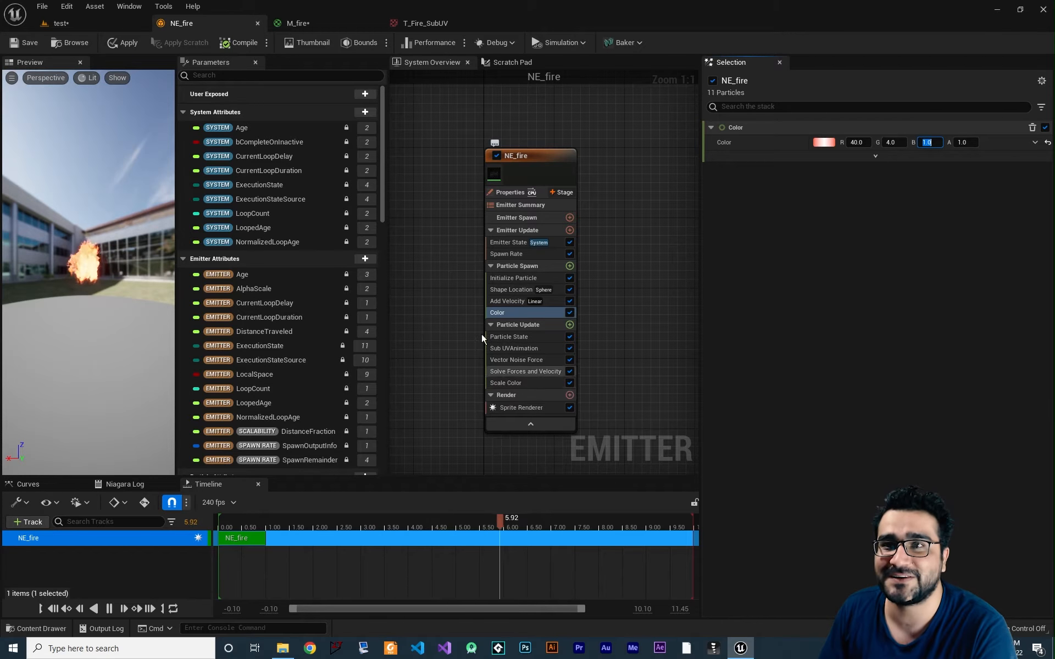
left_click(31, 43)
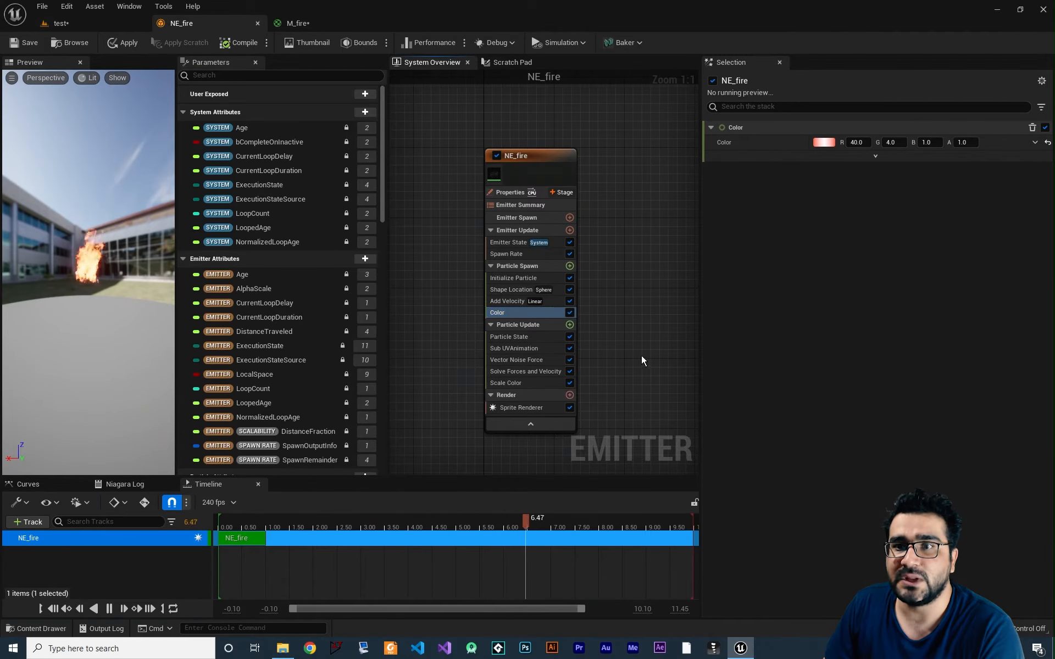
Open the NE_smoke emitter from the record folder to review its smoke effect
right_click_drag(641, 355, 615, 354)
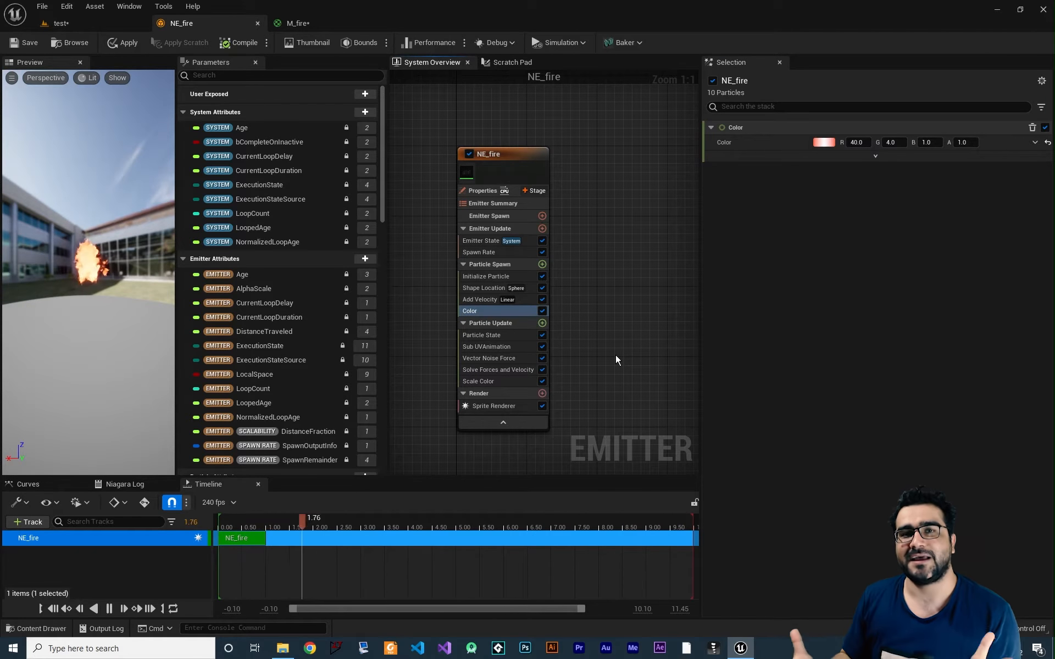
key("ctrl+space")
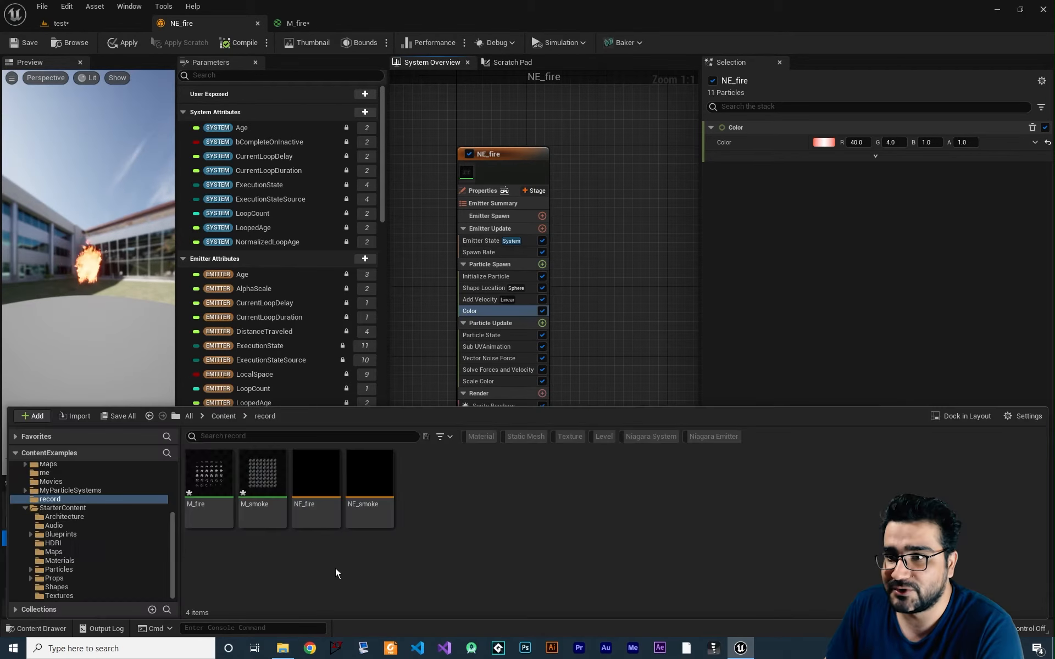
left_click(371, 484)
double_click(377, 483)
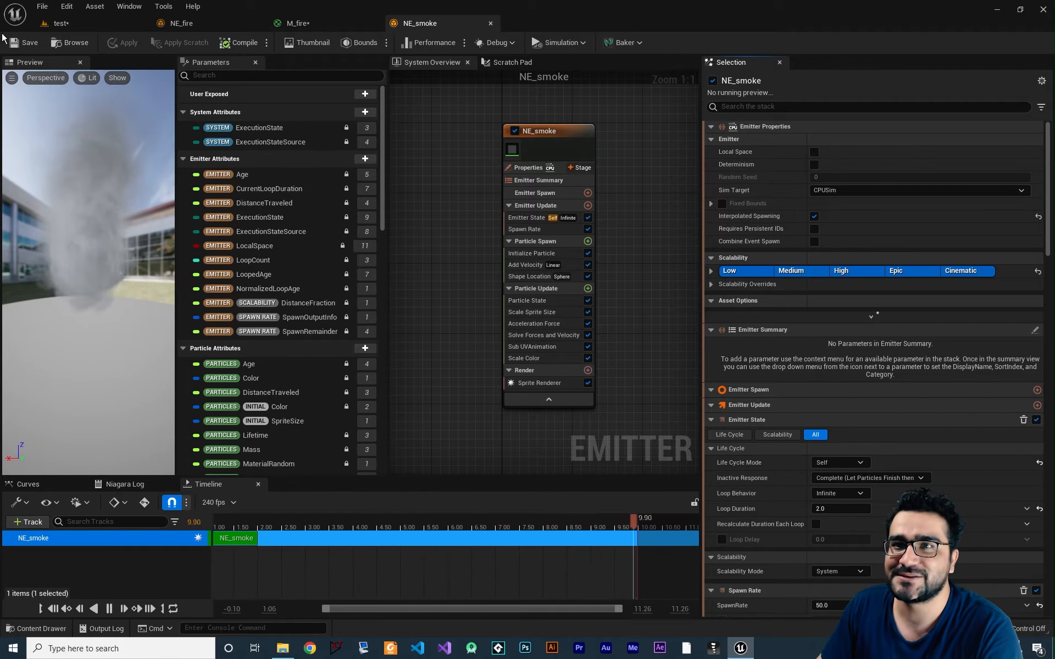
Create an empty Niagara system named NS_fire in the record folder and save all assets
left_click(37, 628)
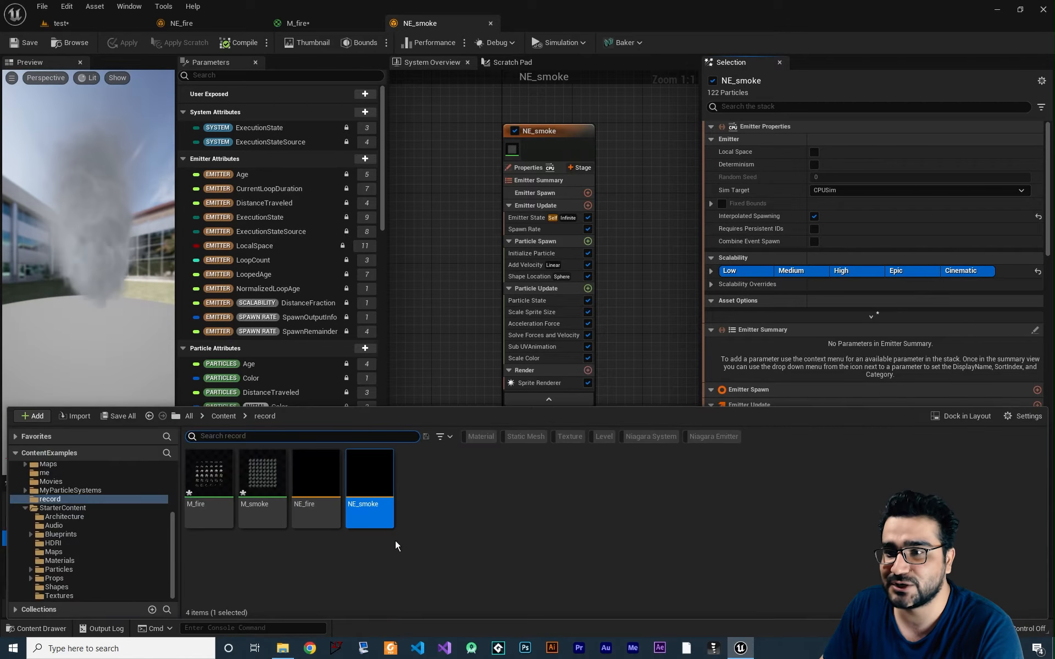
right_click(508, 569)
left_click(552, 322)
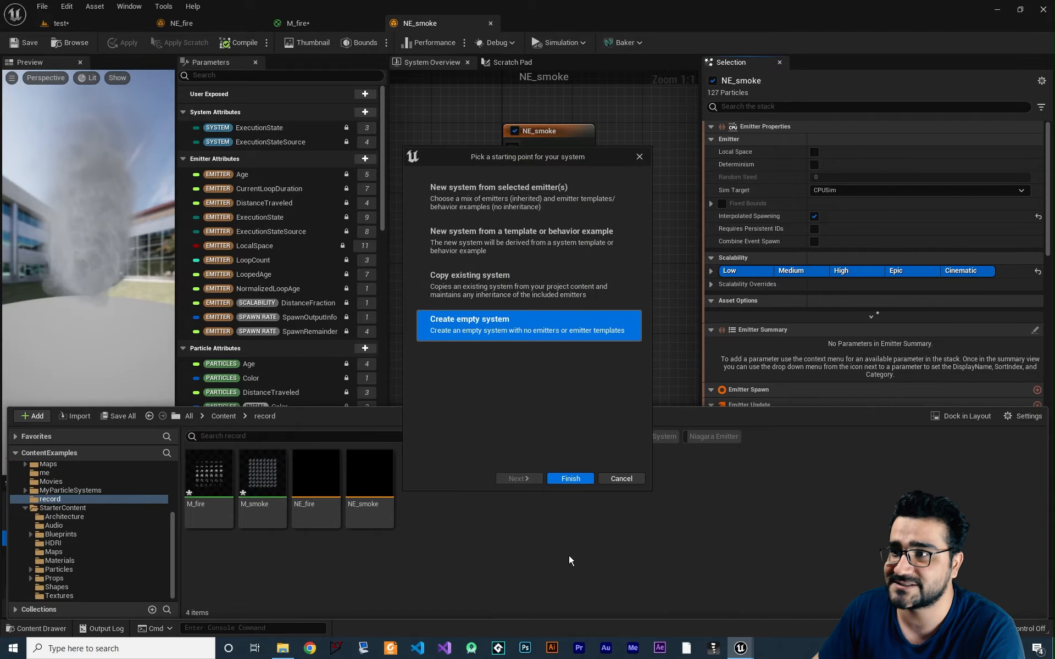
left_click(568, 478)
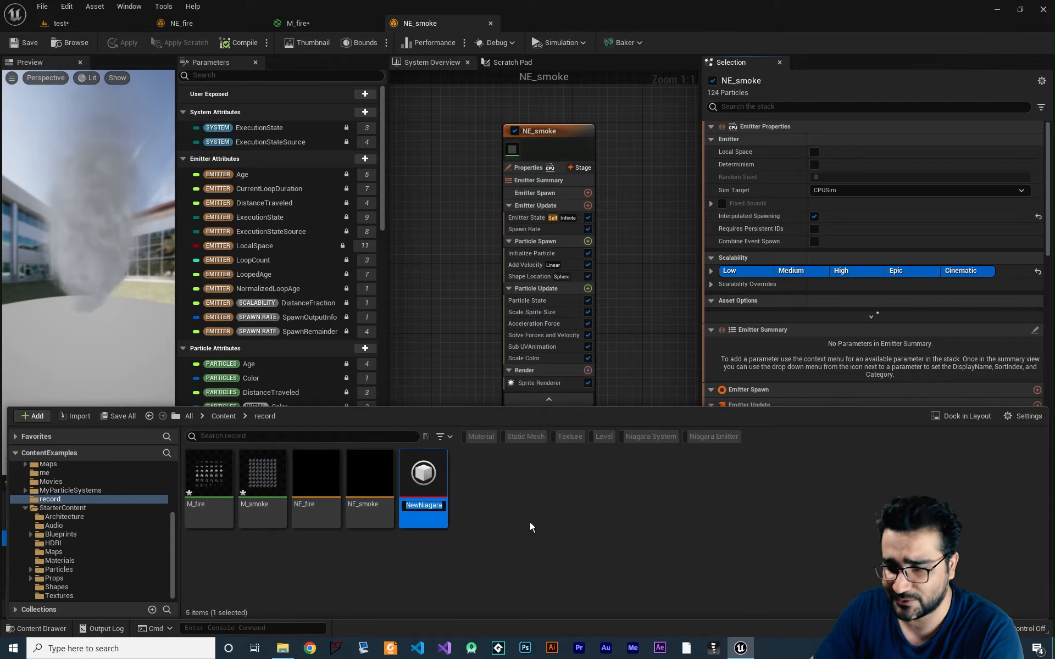
type("NS_")
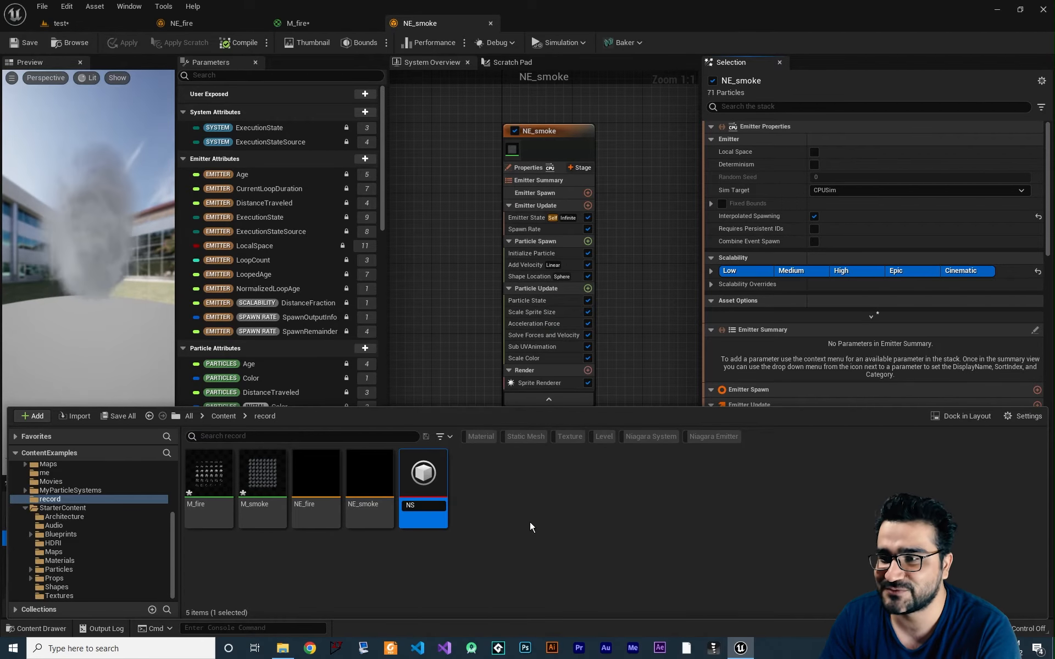
type("fire")
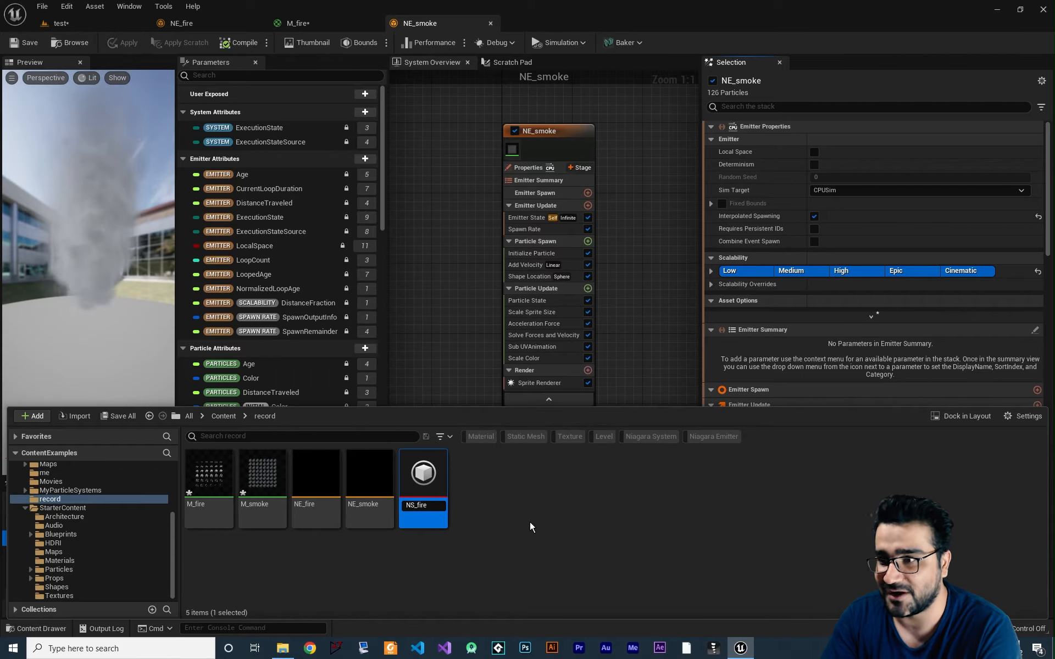
key("Return")
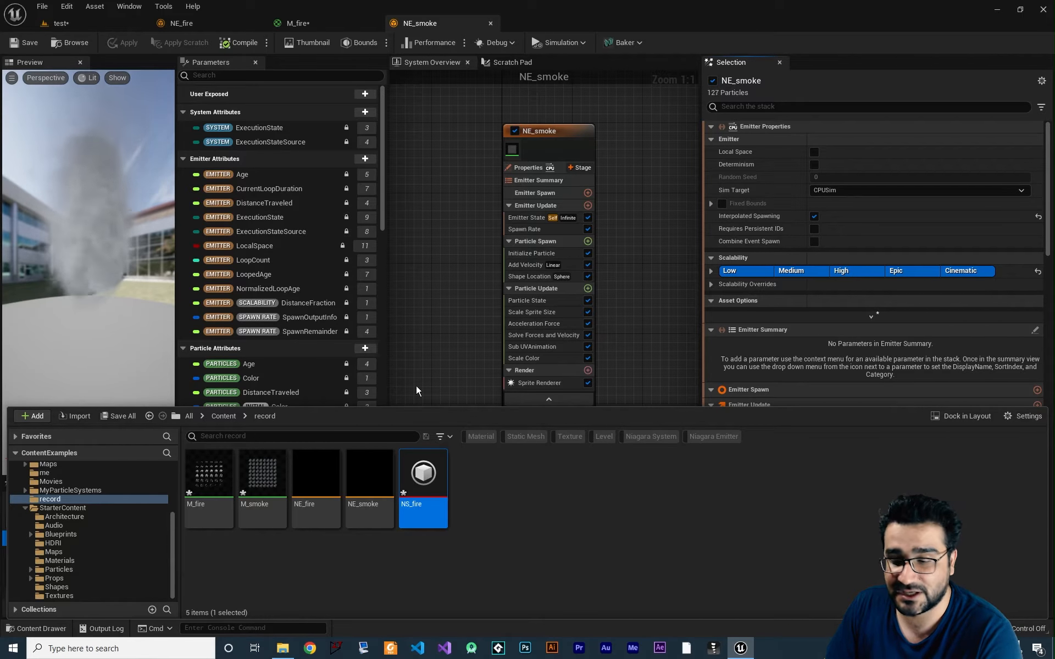
key("ctrl+shift+s")
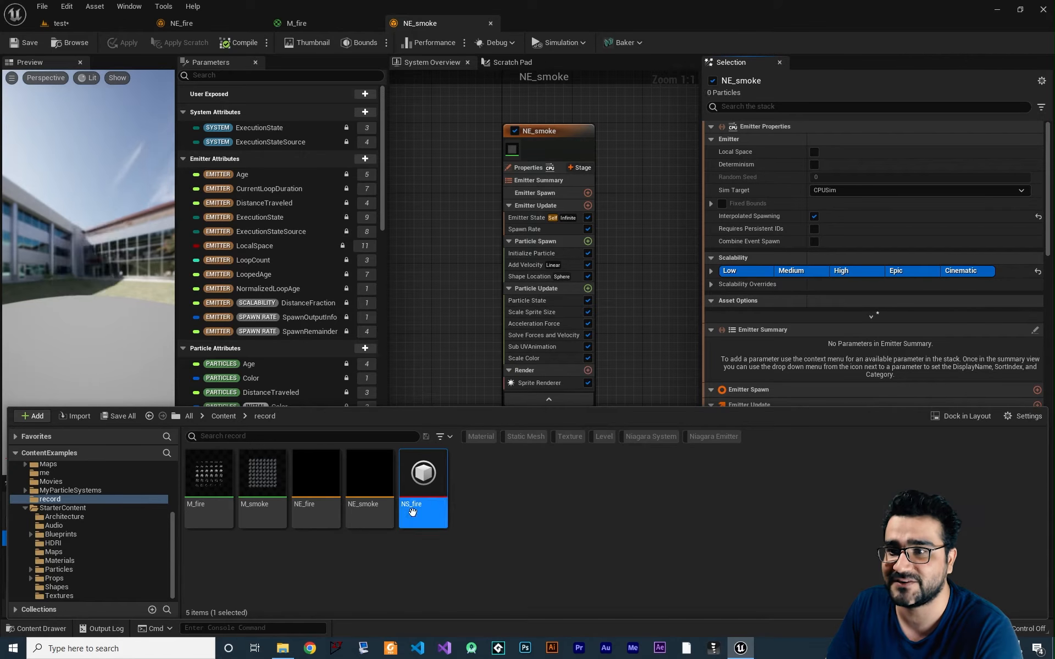
Open NS_fire and add the NE_fire and NE_smoke emitters to the system
double_click(427, 473)
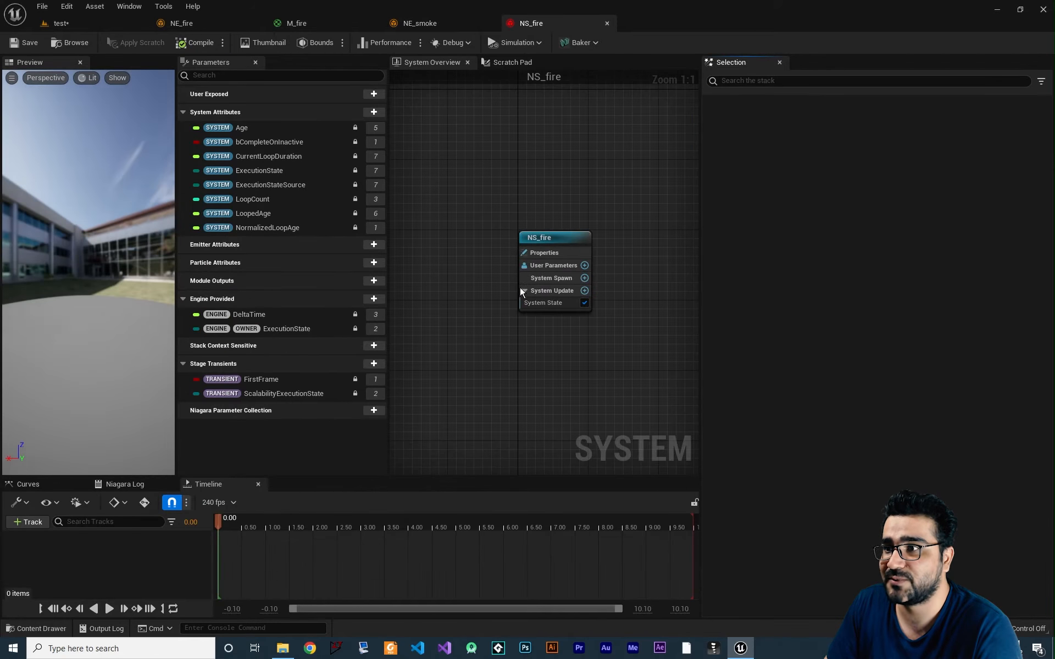
left_click(57, 630)
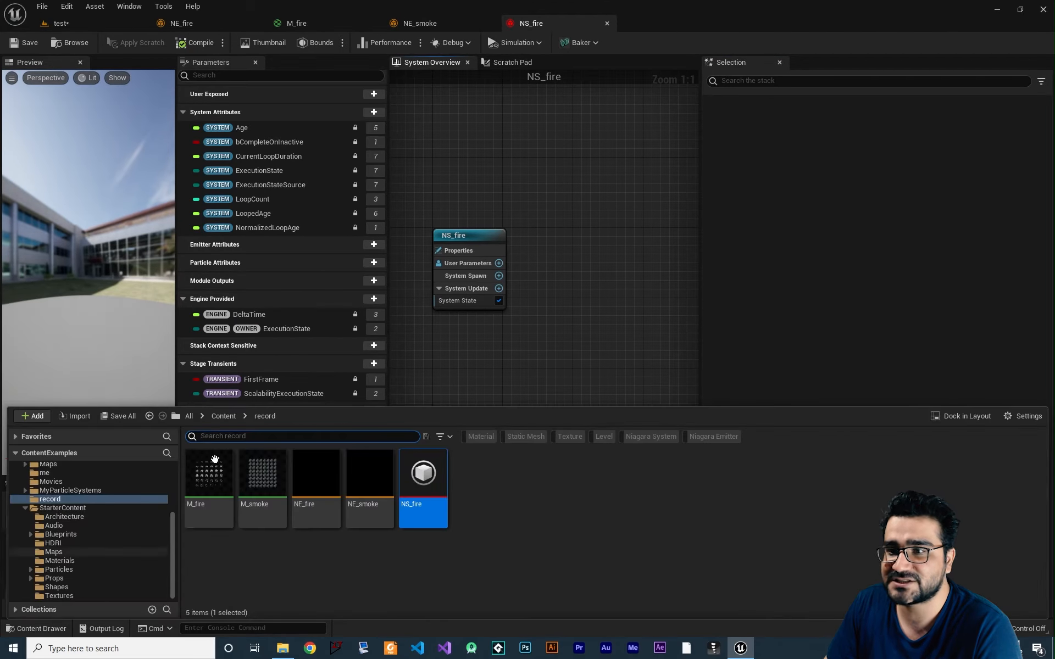
left_click(962, 416)
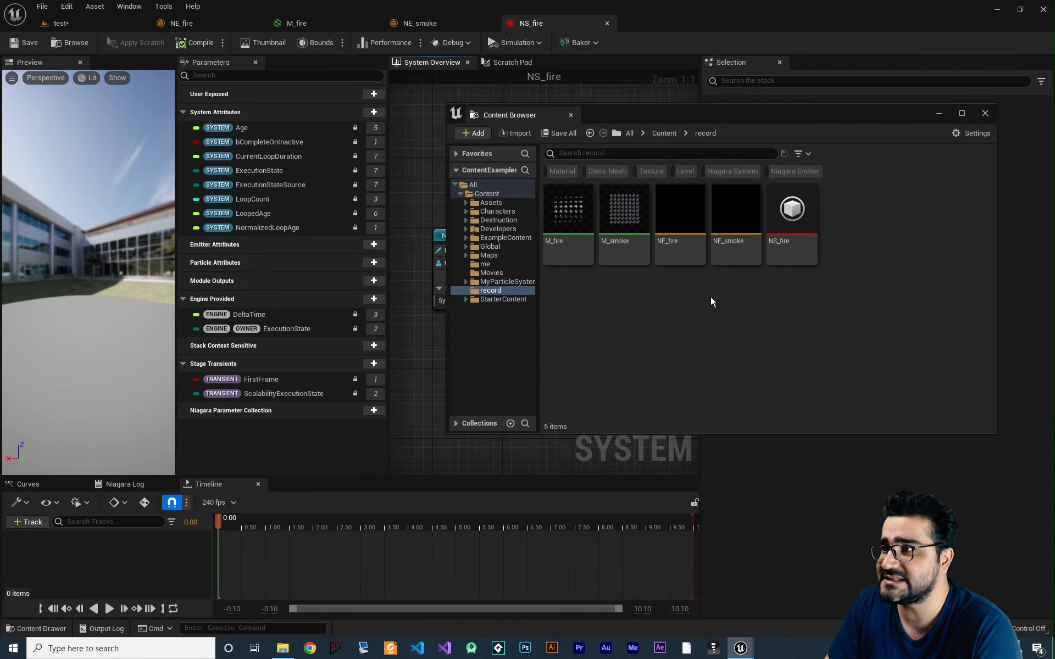
left_click_drag(681, 220, 61, 549)
left_click_drag(737, 230, 55, 558)
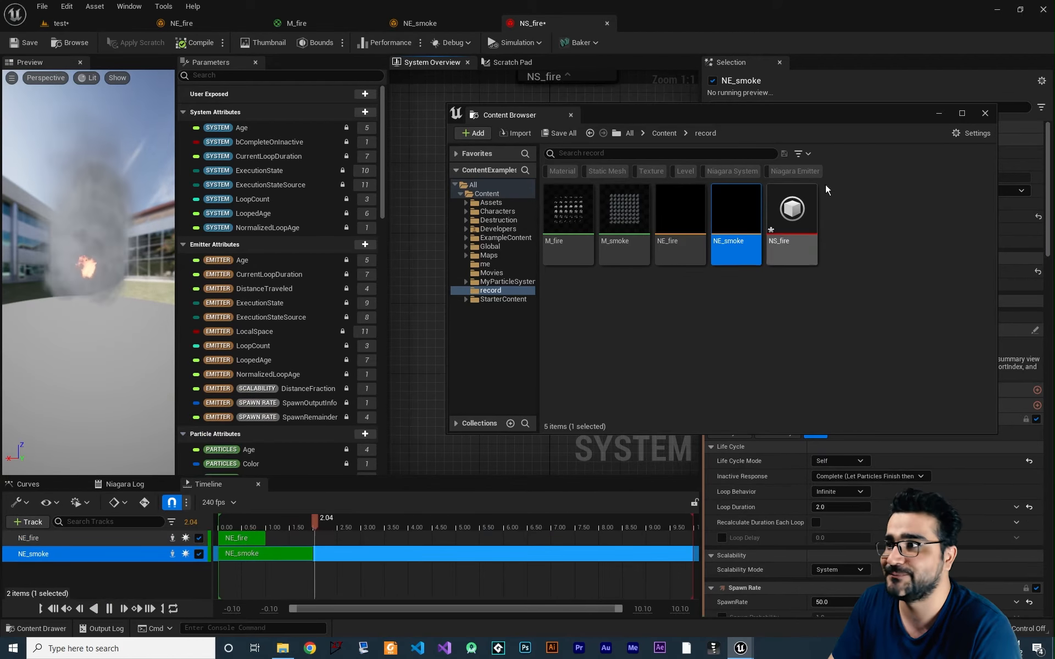
left_click(984, 113)
Arrange the NE_fire and NE_smoke emitter nodes side by side next to the NS_fire system node
scroll(625, 328, "down", 7)
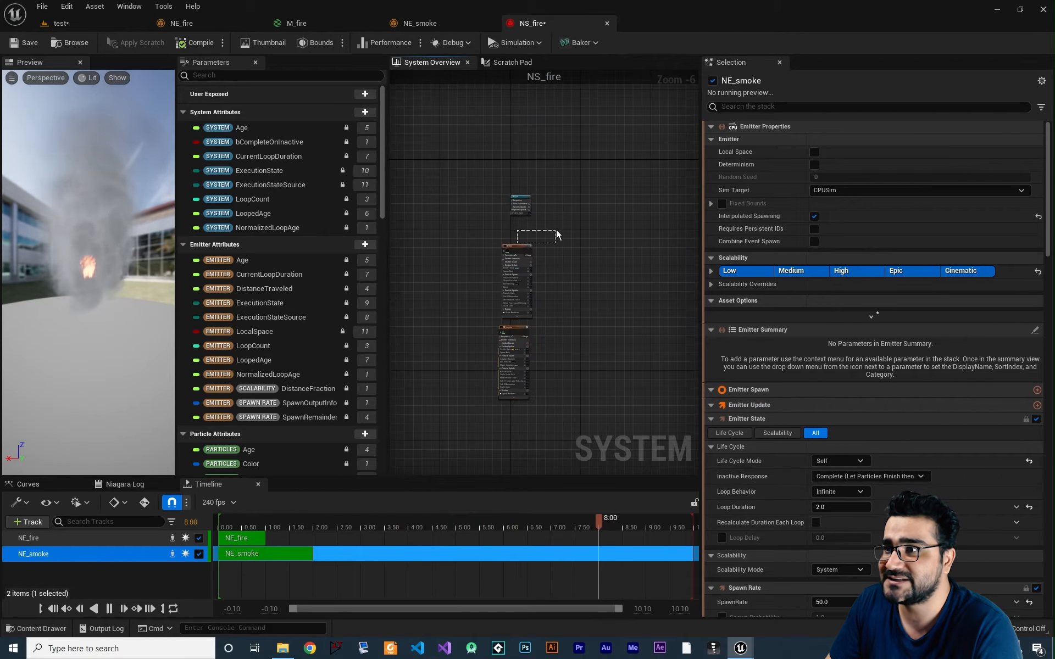
left_click_drag(517, 258, 553, 200)
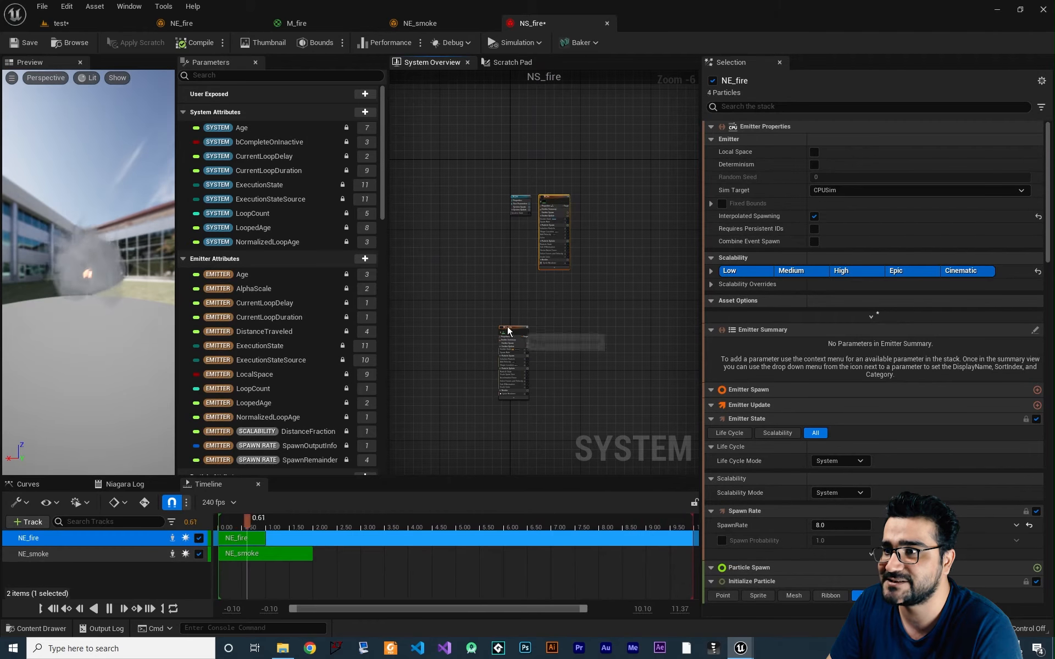
left_click_drag(507, 330, 590, 201)
scroll(596, 224, "up", 7)
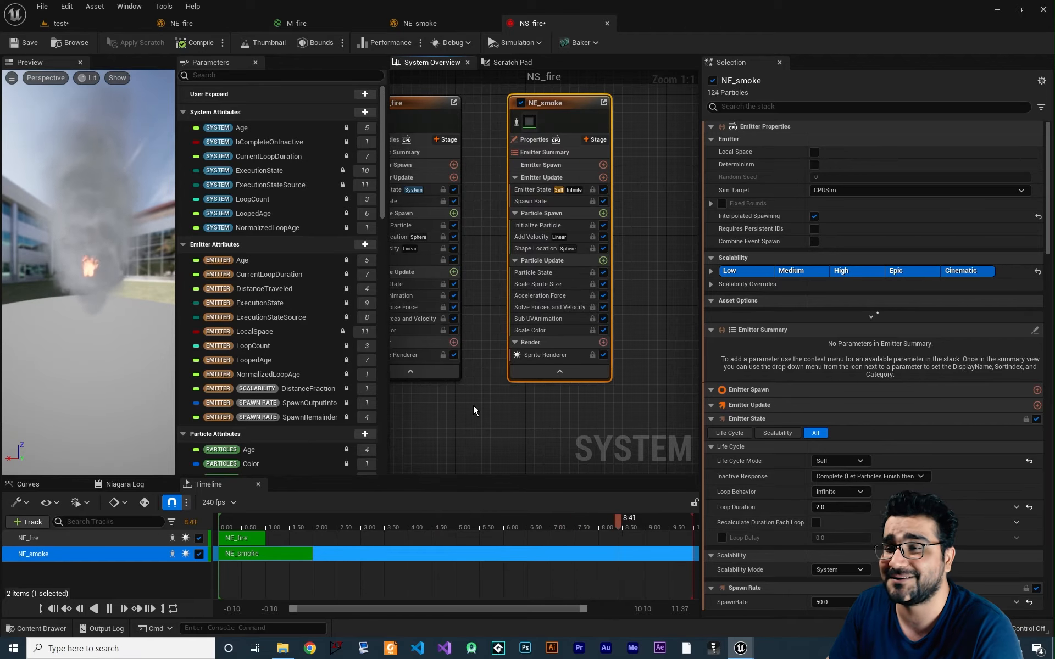
right_click_drag(473, 409, 555, 417)
In NE_fire's Initialize Particle module, set Sprite Size Mode to Random Uniform with a minimum of 250 and a maximum of 350
left_click(489, 231)
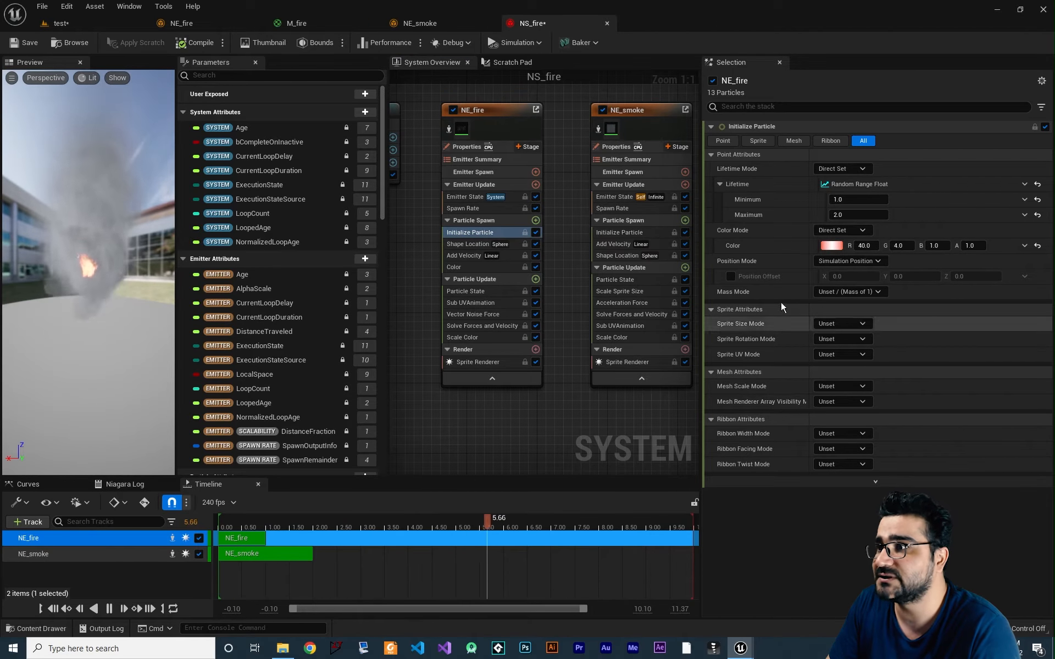
left_click(766, 142)
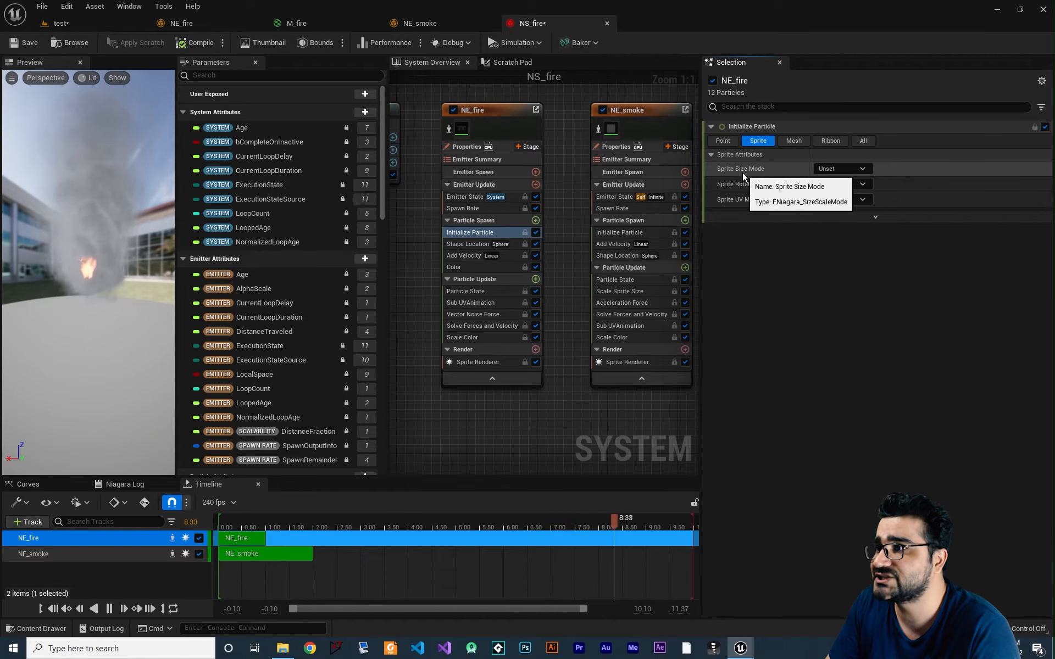
left_click(827, 170)
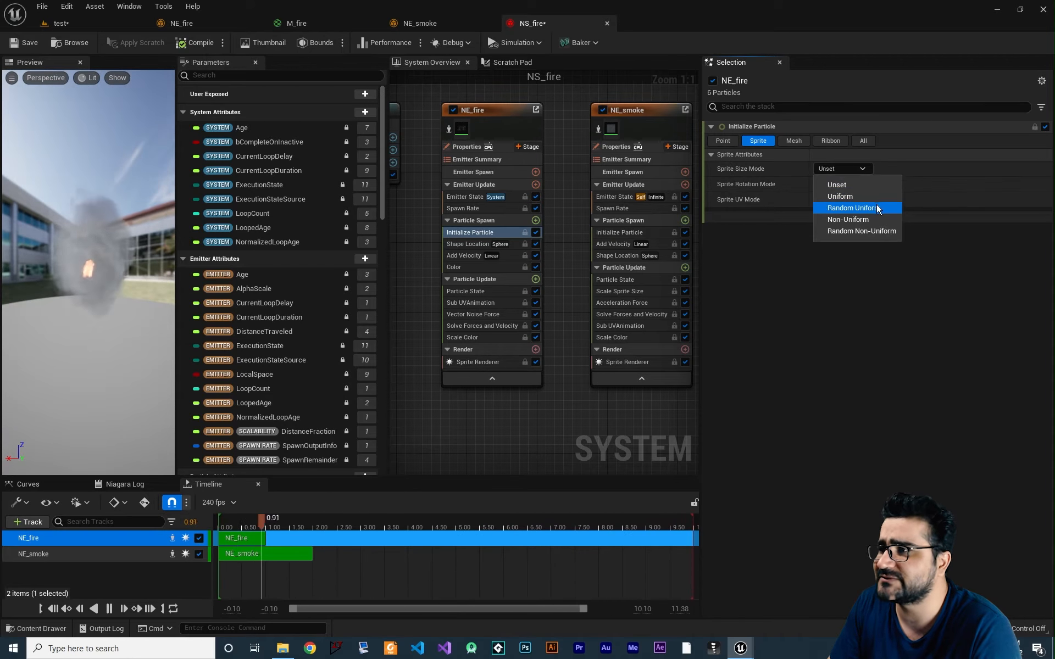
left_click(875, 209)
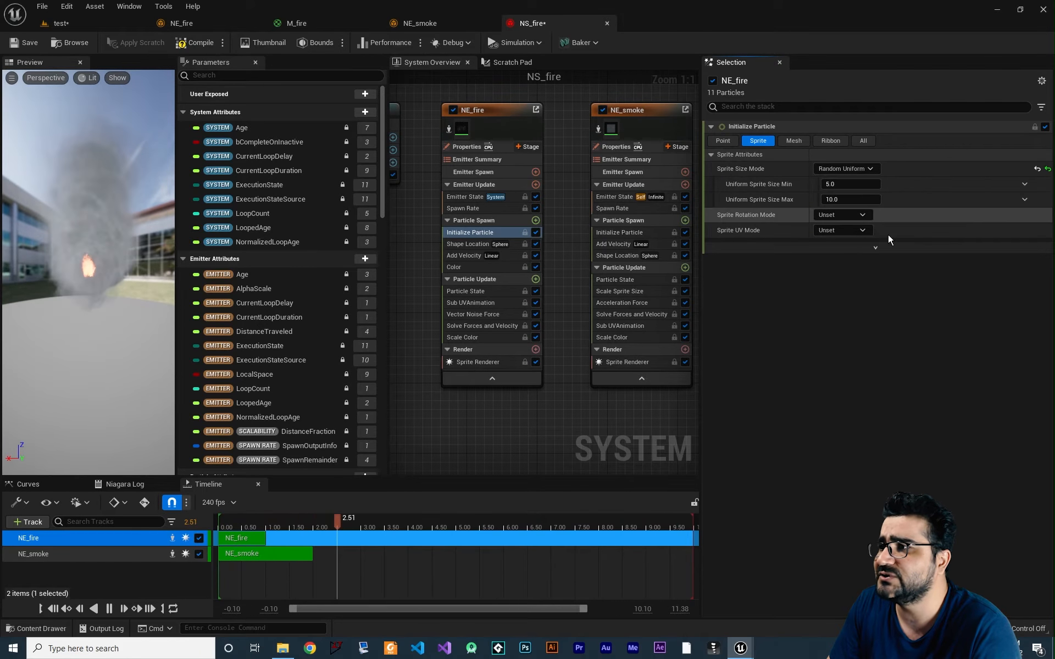
left_click(849, 184)
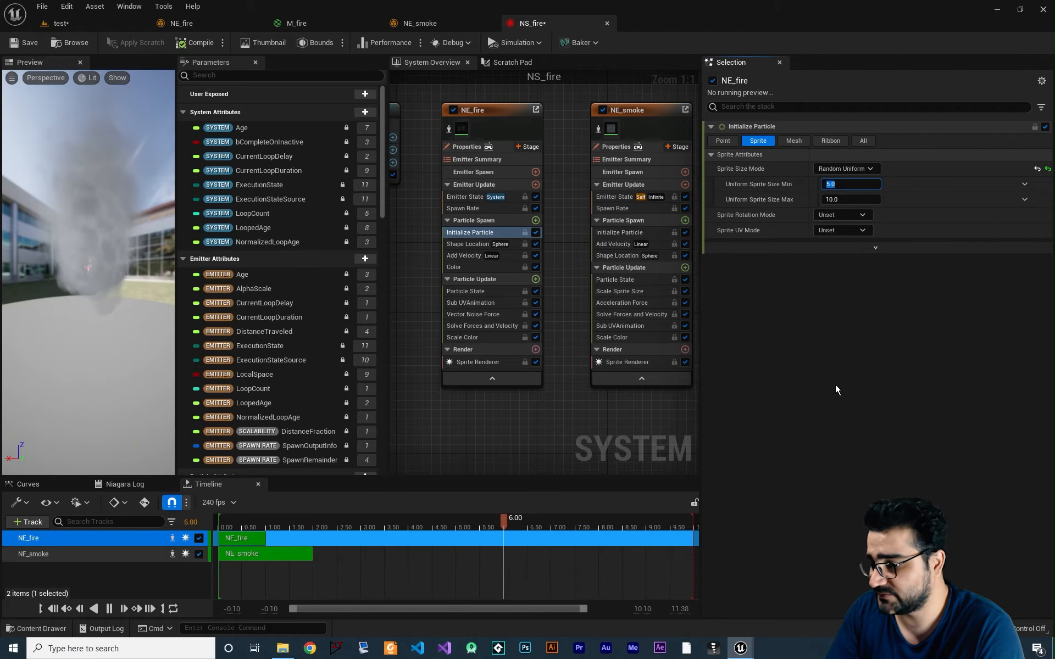
type("250")
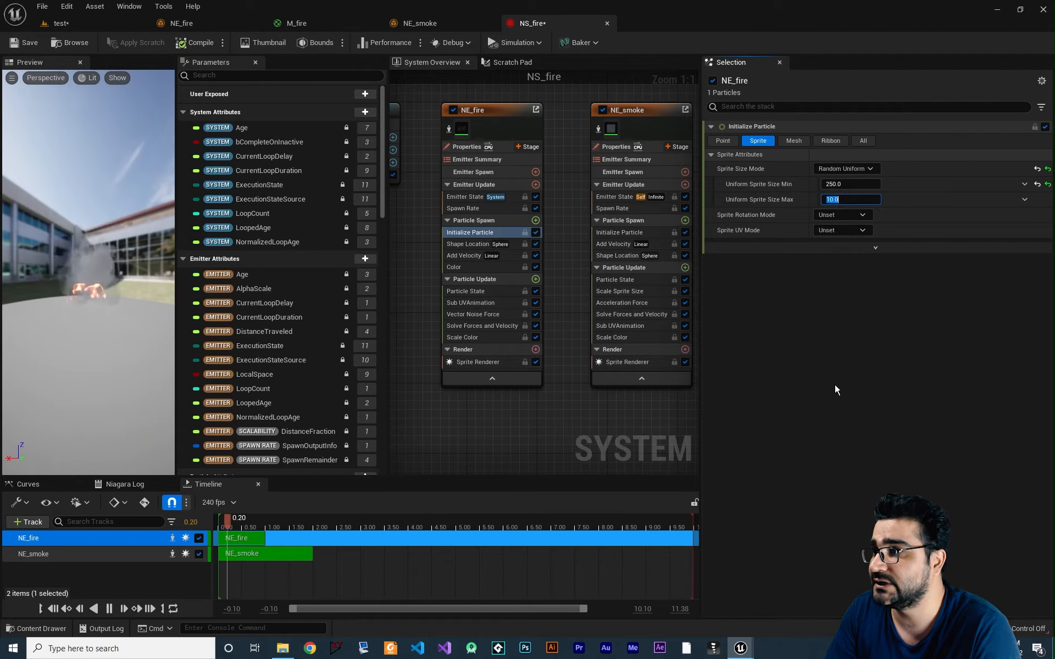
key("Tab")
type("350")
key("Return")
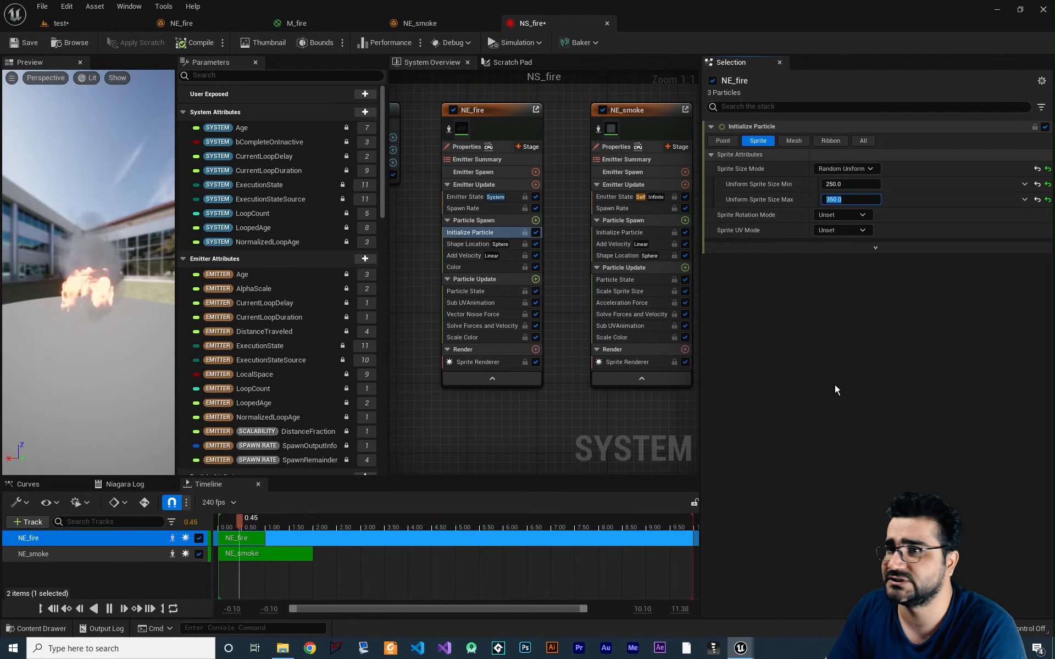
left_click(126, 310)
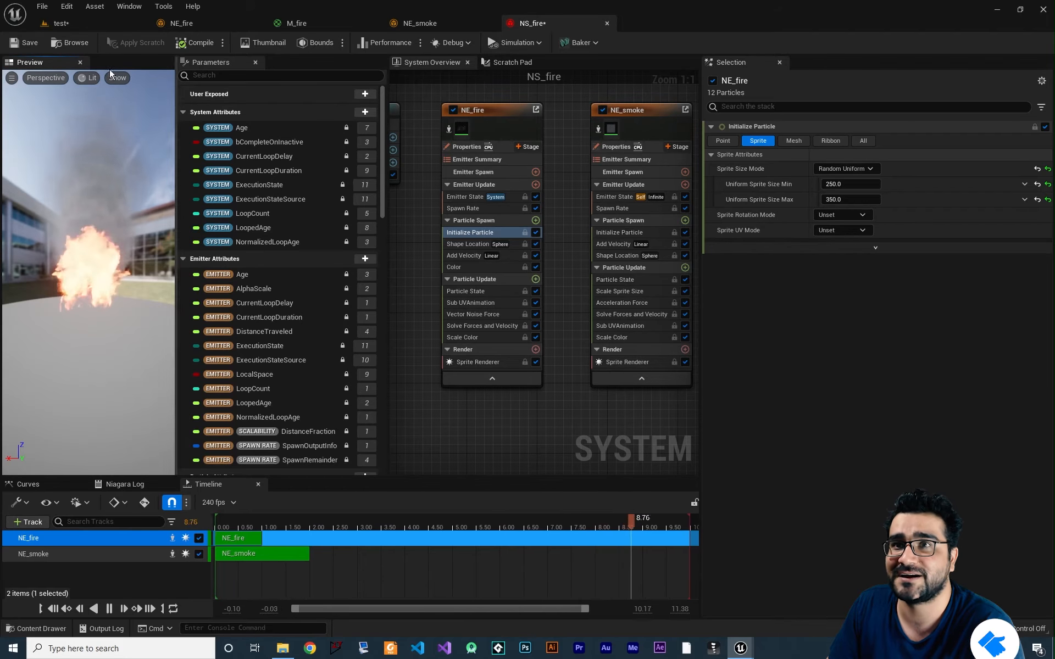
Place the NS_fire system on the floor of the test level and inspect the fire without editor overlays
left_click(61, 24)
right_click_drag(284, 296, 279, 392)
left_click(61, 629)
left_click_drag(423, 506, 331, 394)
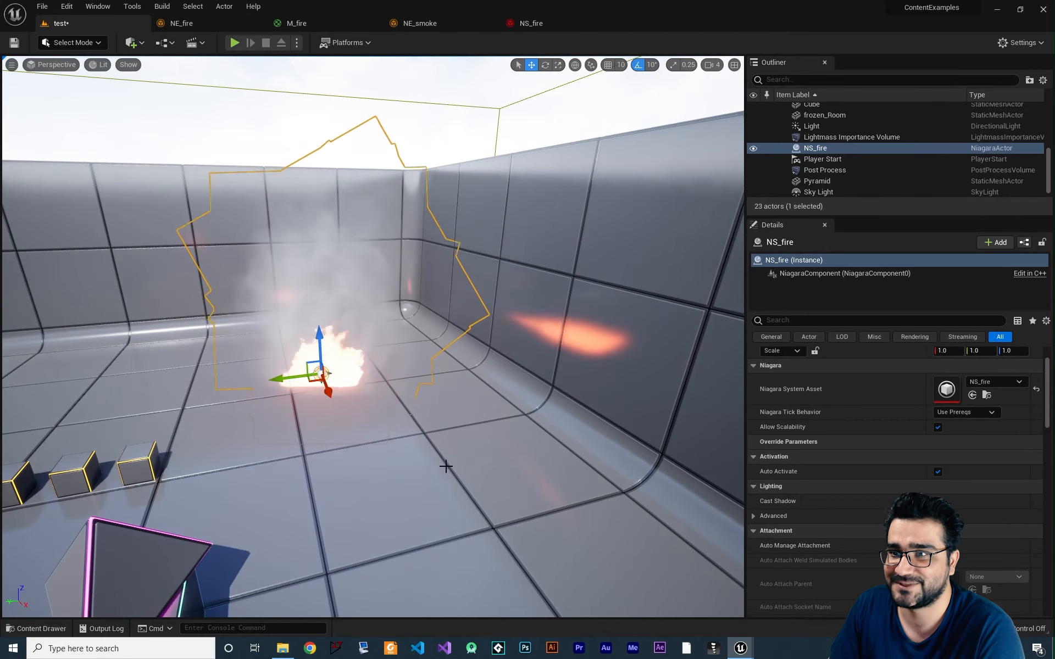
key("s")
right_click_drag(423, 495, 406, 423)
key("w")
key("g")
key("w")
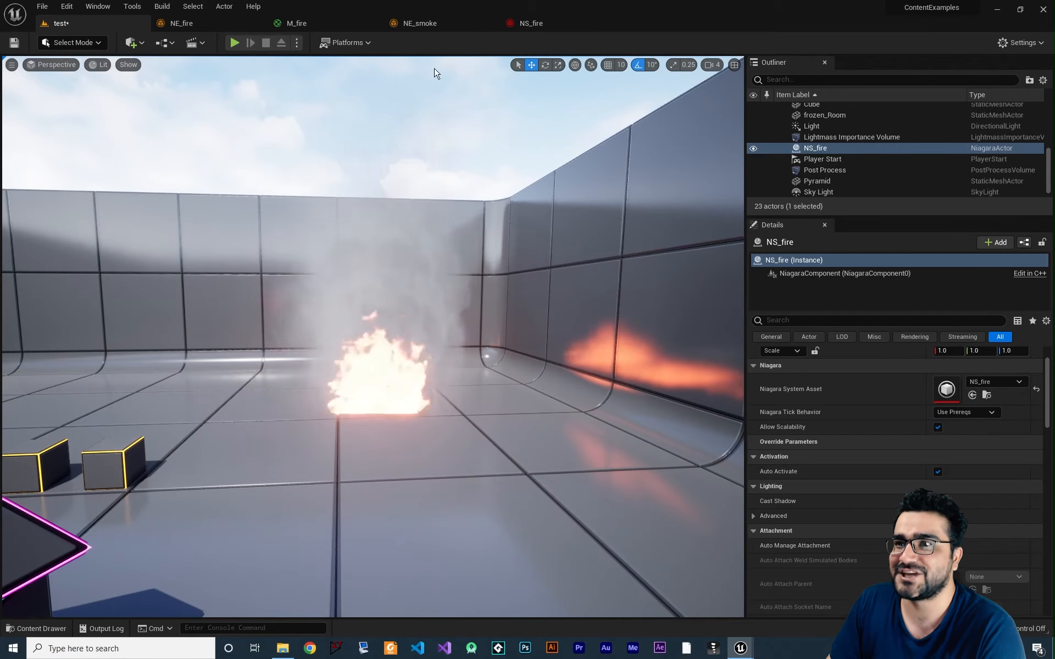
Set NE_fire's Add Velocity range to a minimum Z of 50 and maximum Z of 100, save NS_fire and check it in the level
left_click(529, 23)
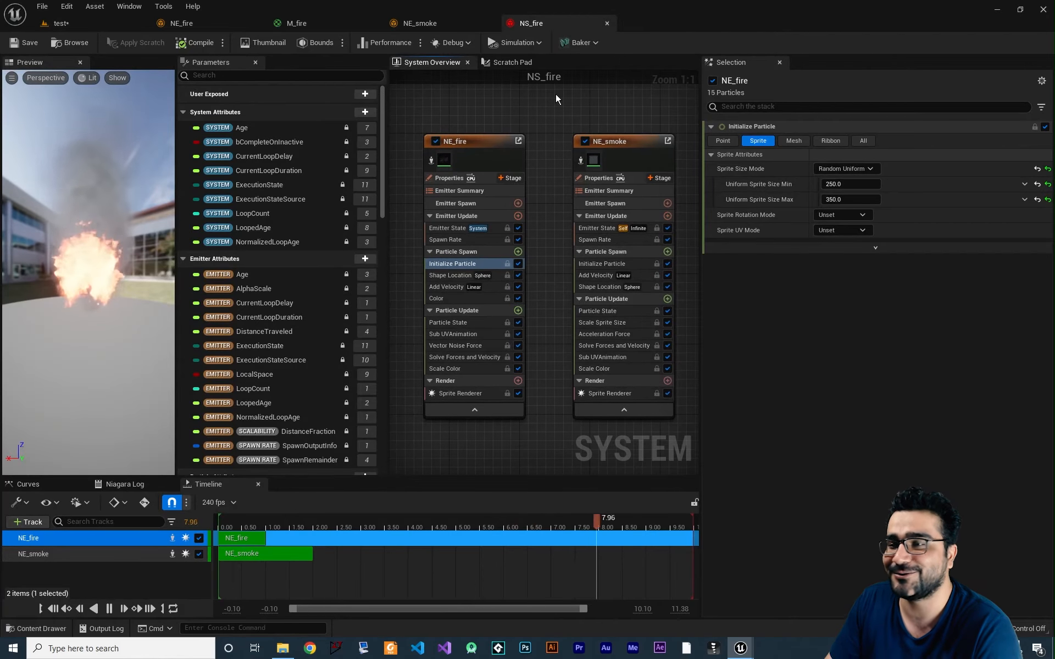
left_click(448, 287)
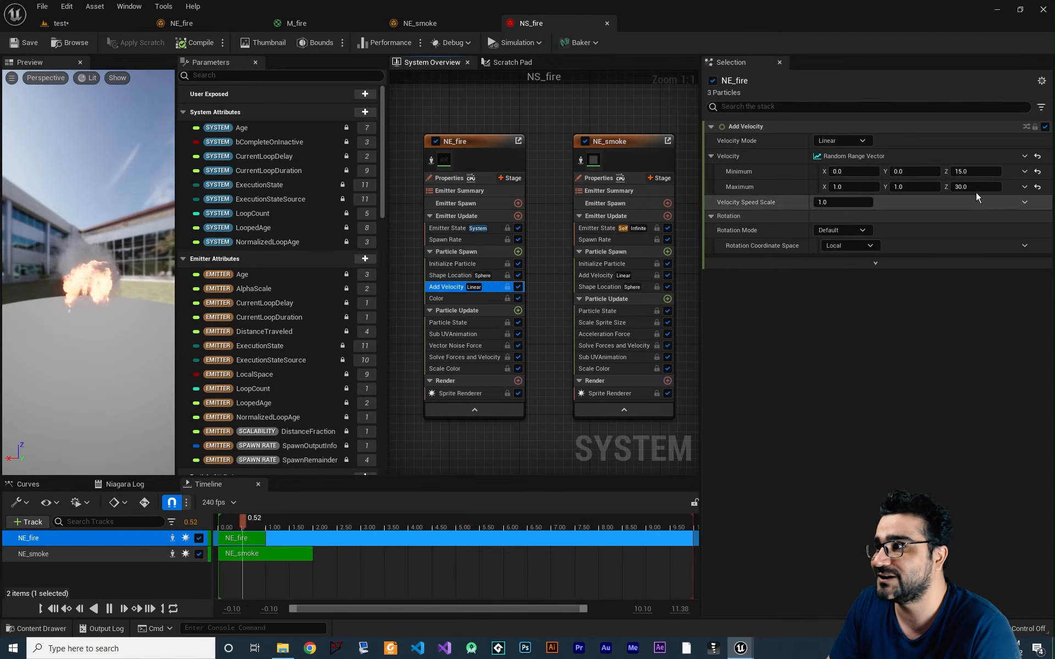
left_click(976, 172)
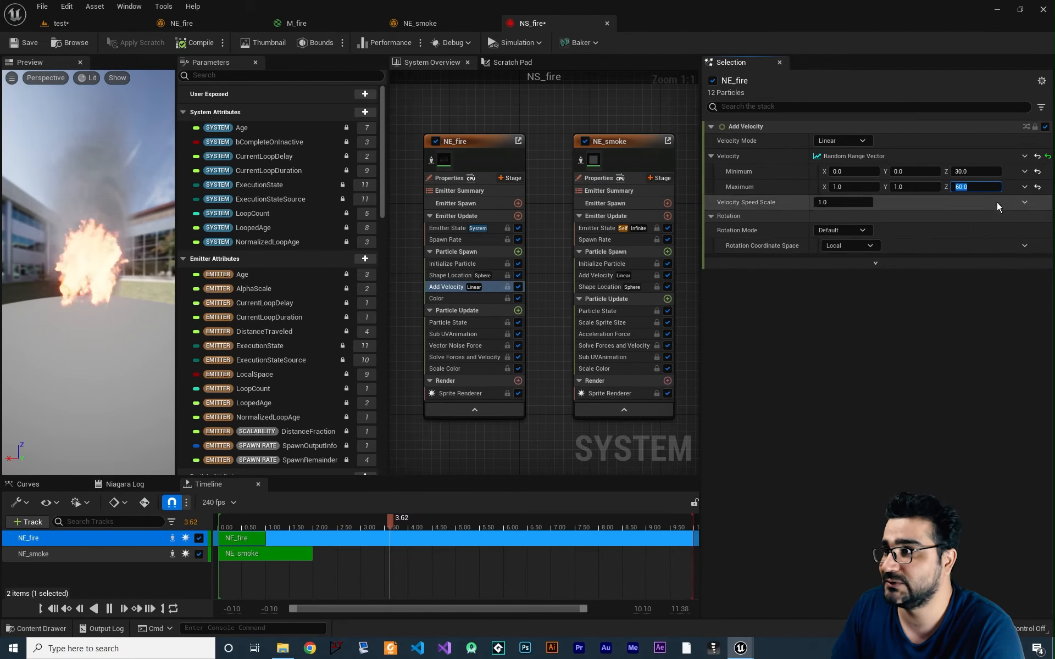
left_click(976, 172)
type("50")
key("Tab")
key("Tab")
key("Tab")
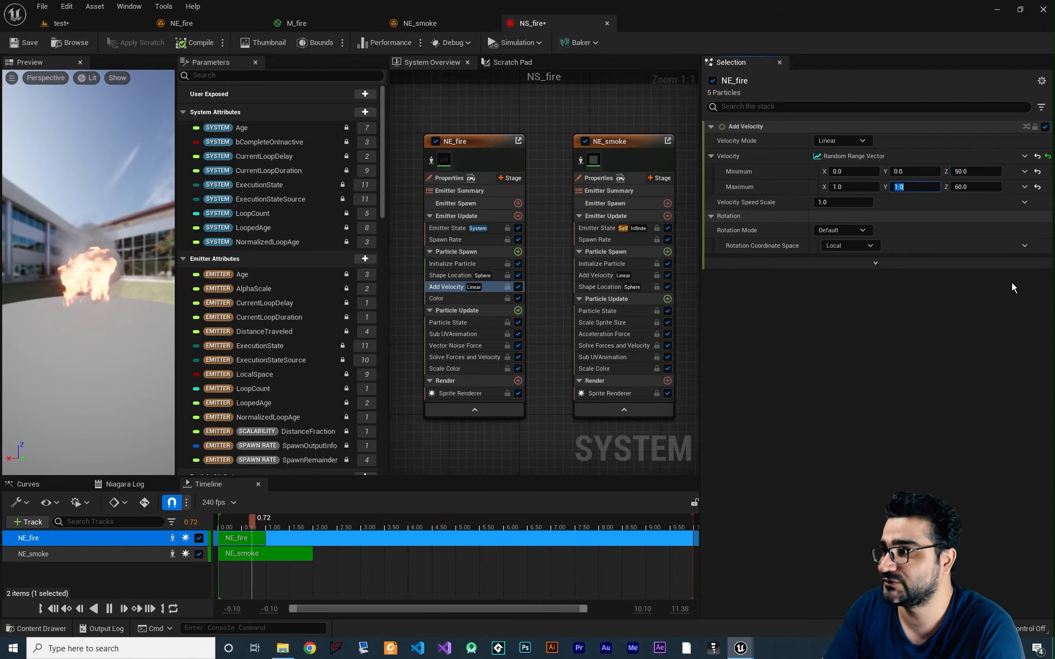
type("100")
key("Return")
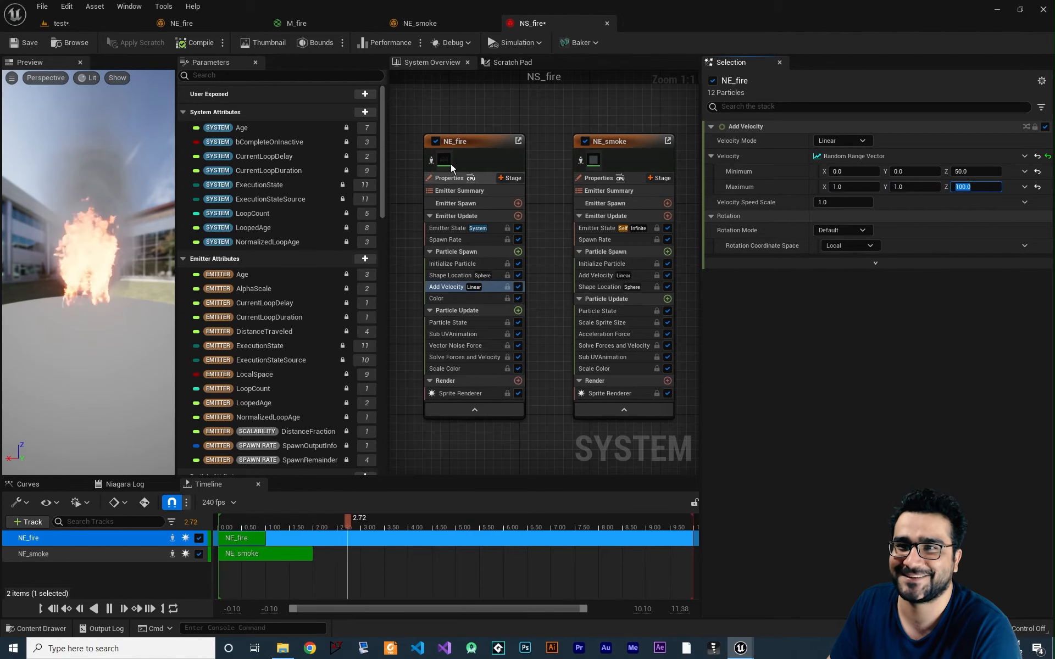
left_click(25, 42)
left_click(61, 23)
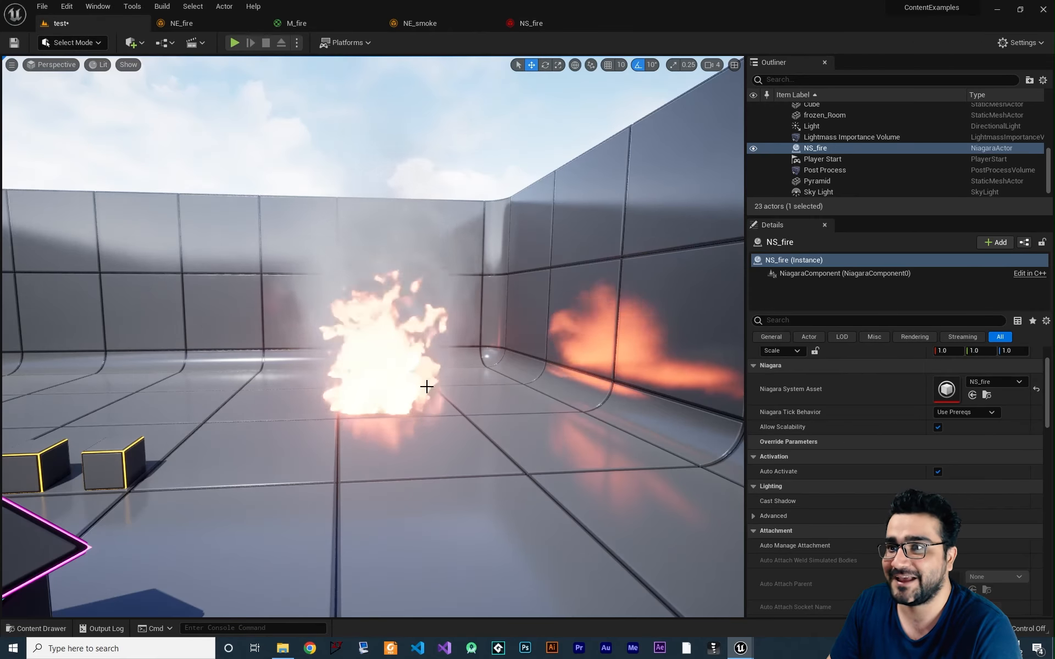
right_click_drag(426, 386, 448, 396)
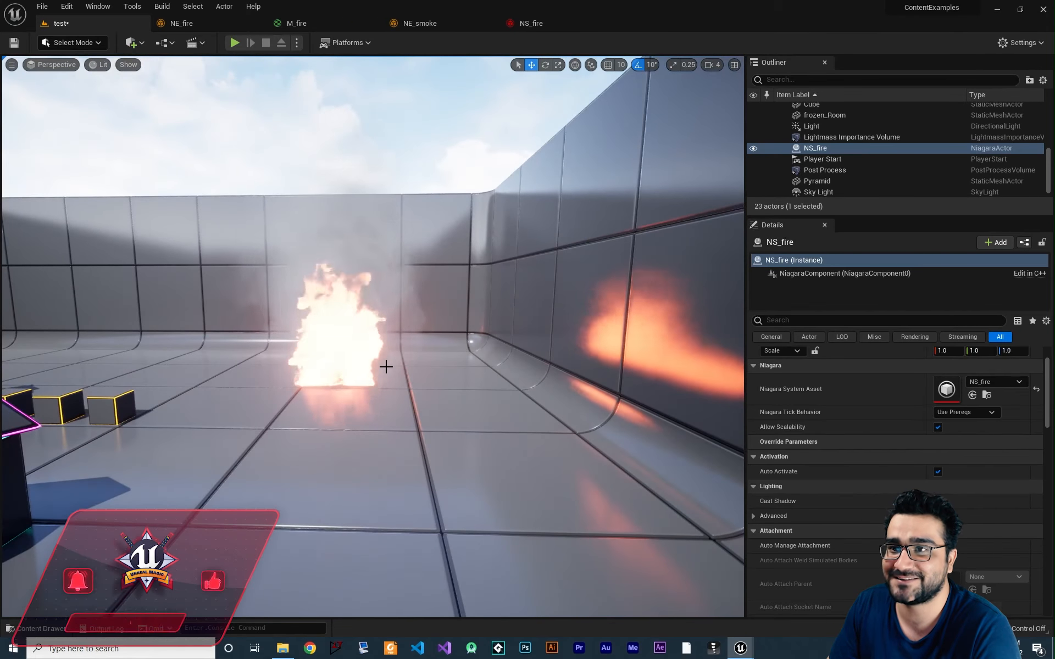
right_click_drag(386, 367, 426, 427)
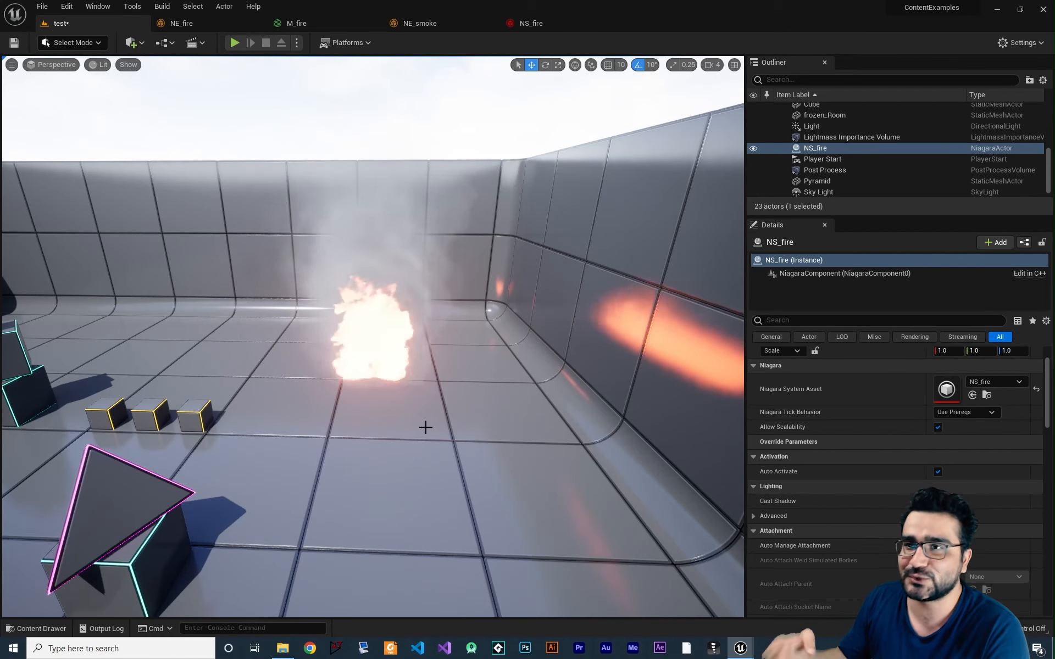
Add a user-exposed Linear Color parameter named firecolor to the NS_fire system
left_click(524, 25)
right_click_drag(544, 250, 622, 268)
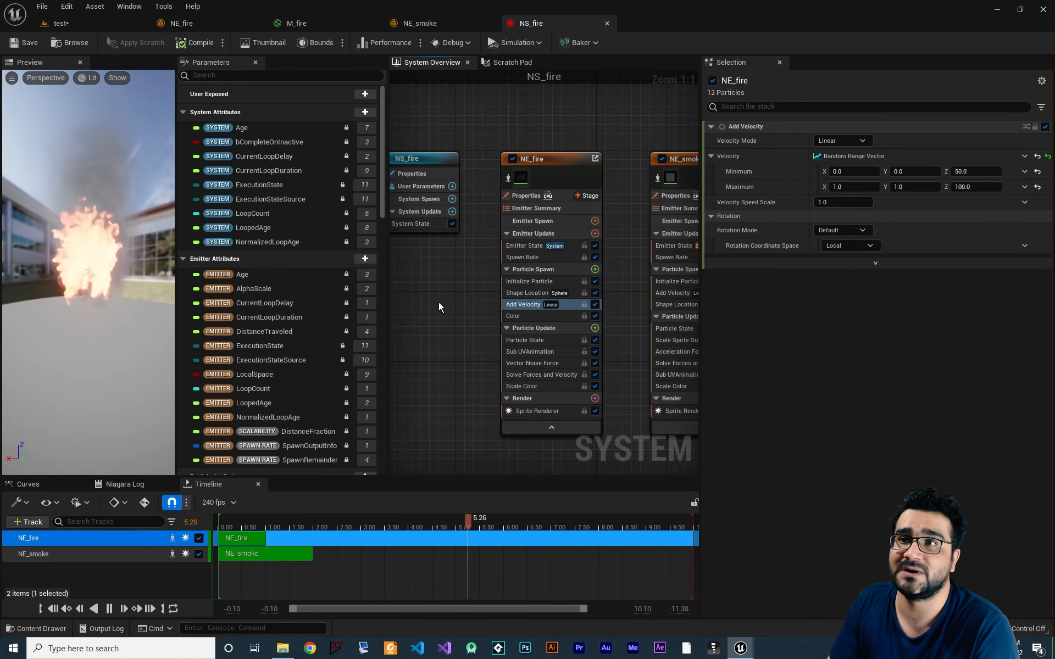
right_click_drag(449, 279, 477, 300)
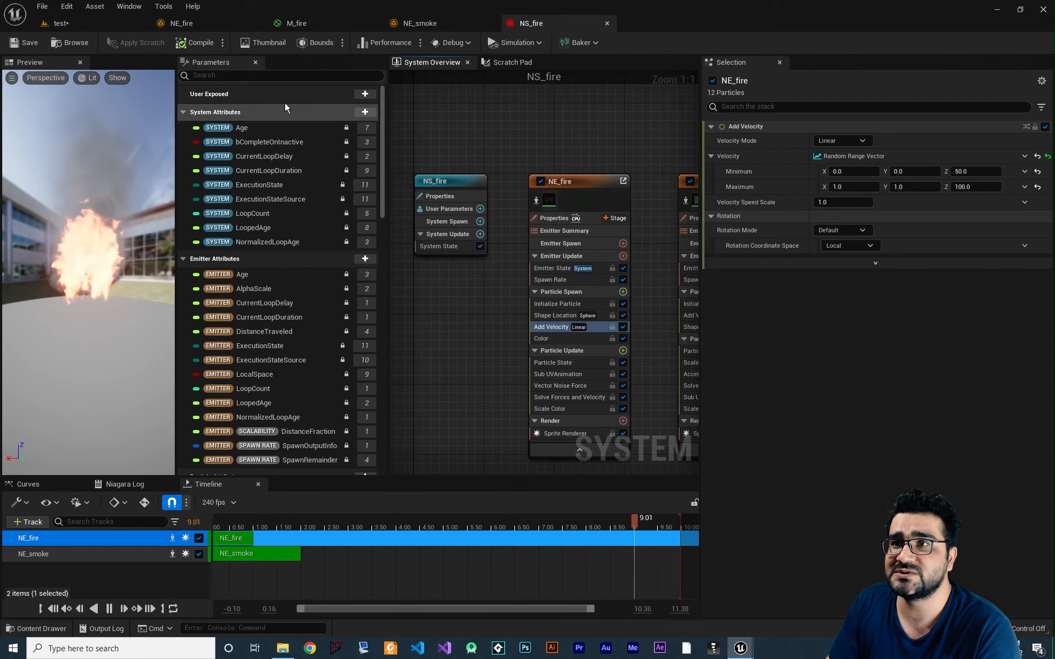
left_click(362, 95)
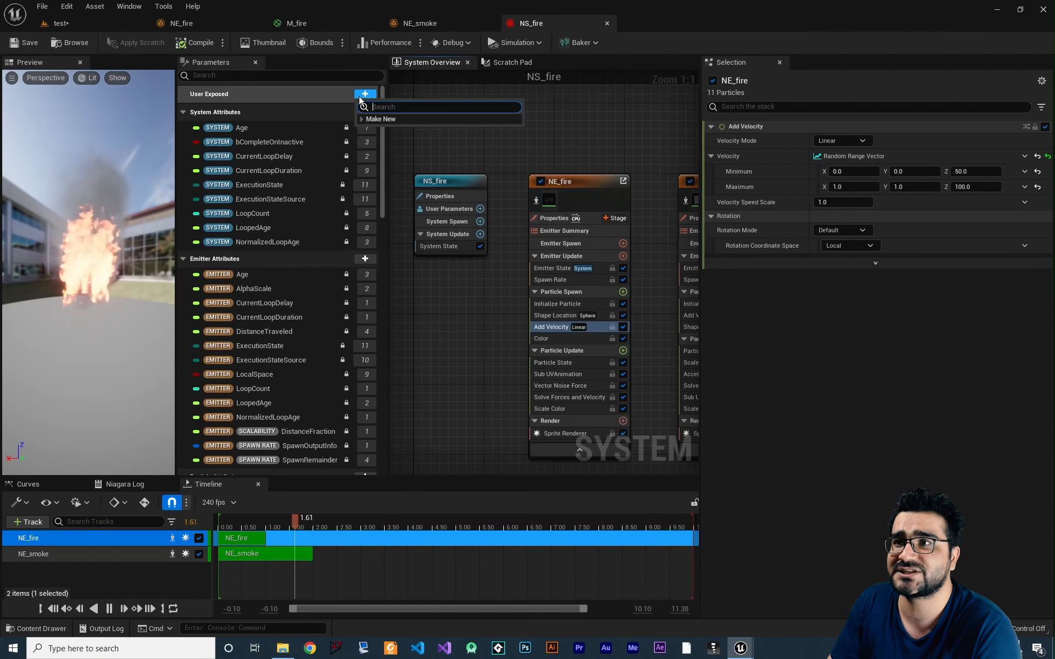
type("color")
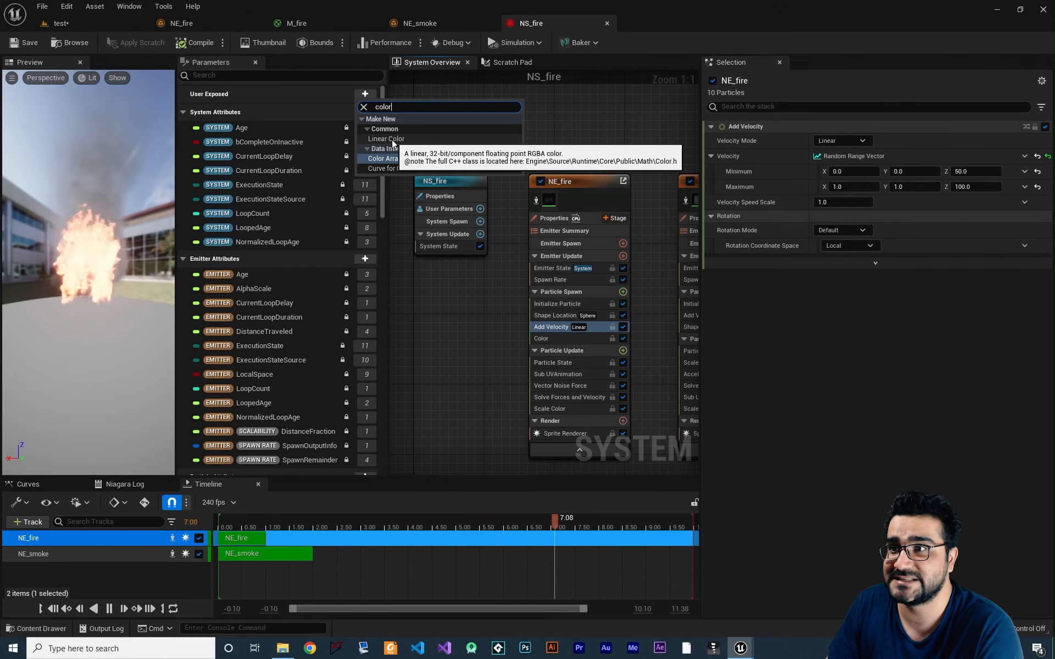
left_click(391, 139)
type("firecolor")
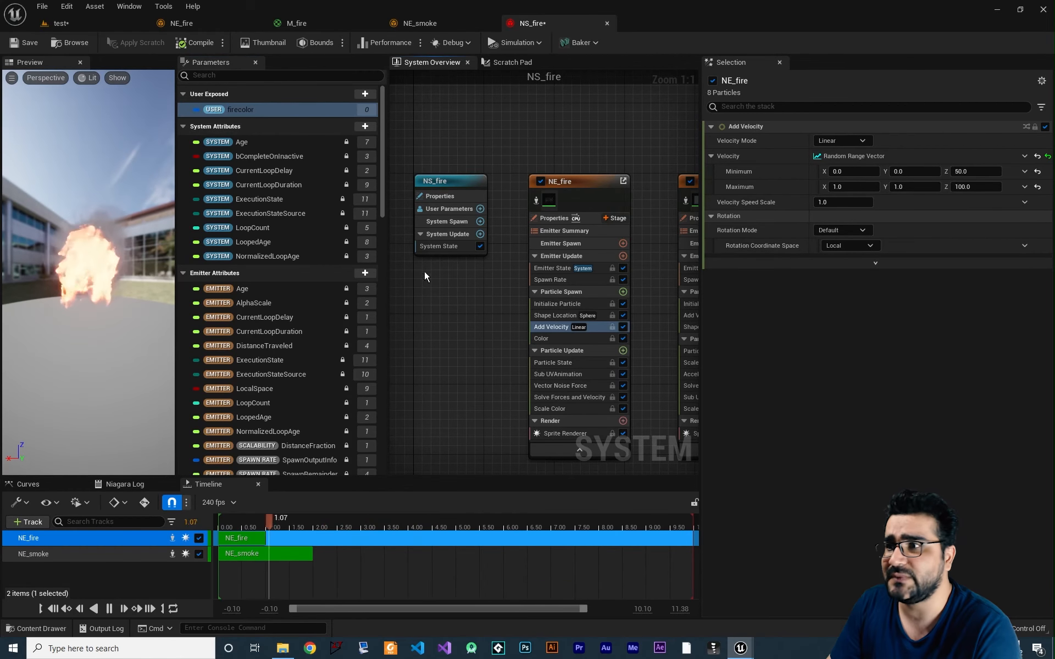
Link the Color value of NE_fire's Color module to the user parameter firecolor
right_click_drag(497, 336, 464, 296)
left_click(517, 300)
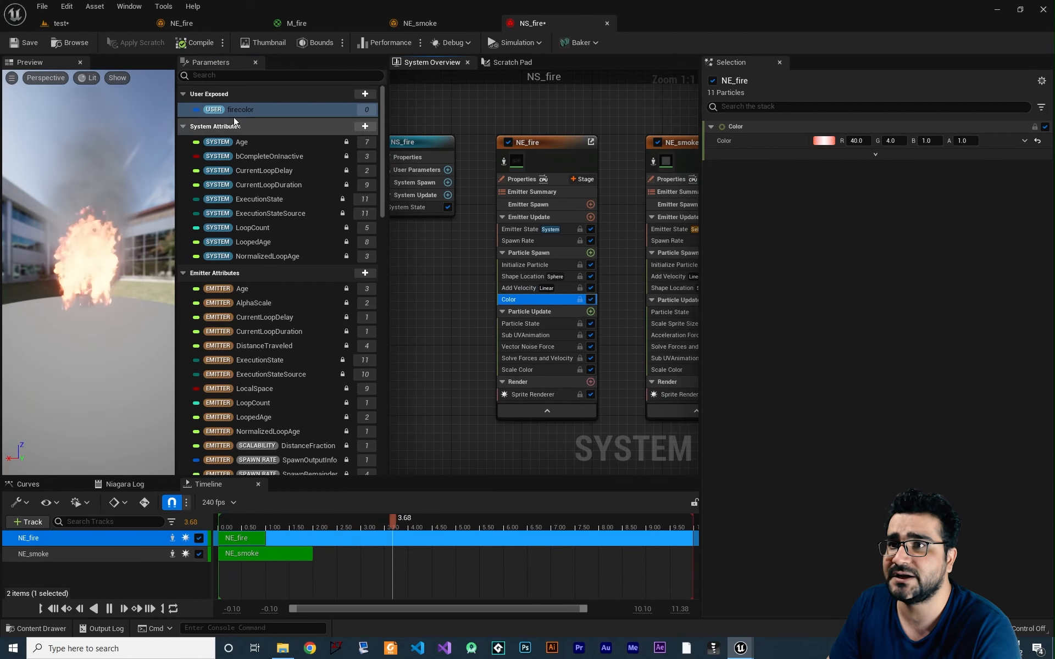
left_click_drag(233, 109, 845, 141)
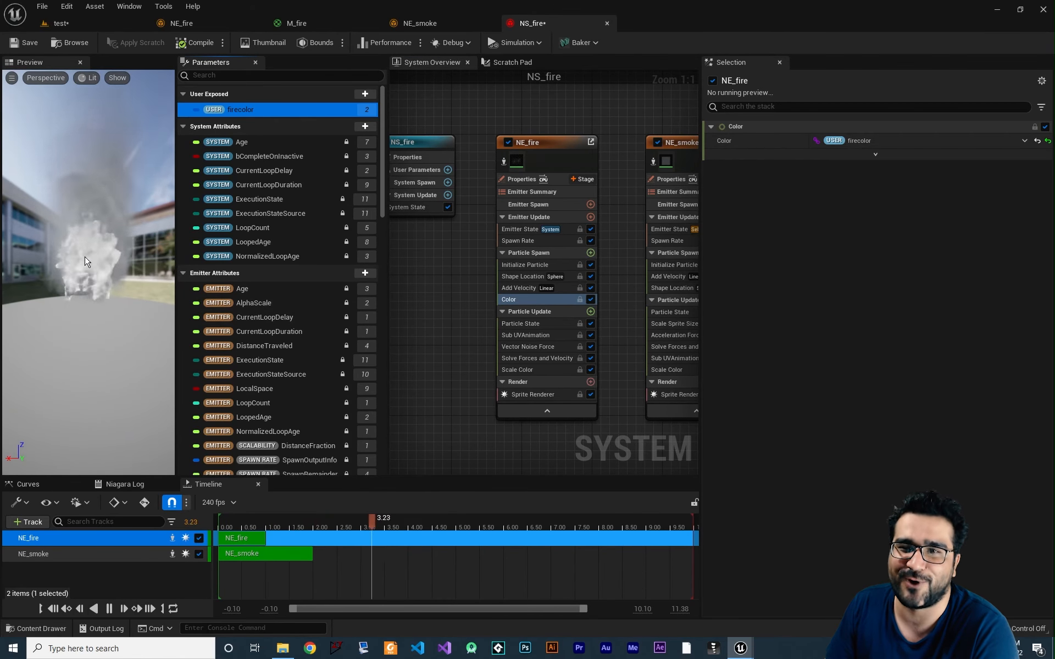
Set the default firecolor user parameter to R 40 and G 4, and save NS_fire
left_click(453, 186)
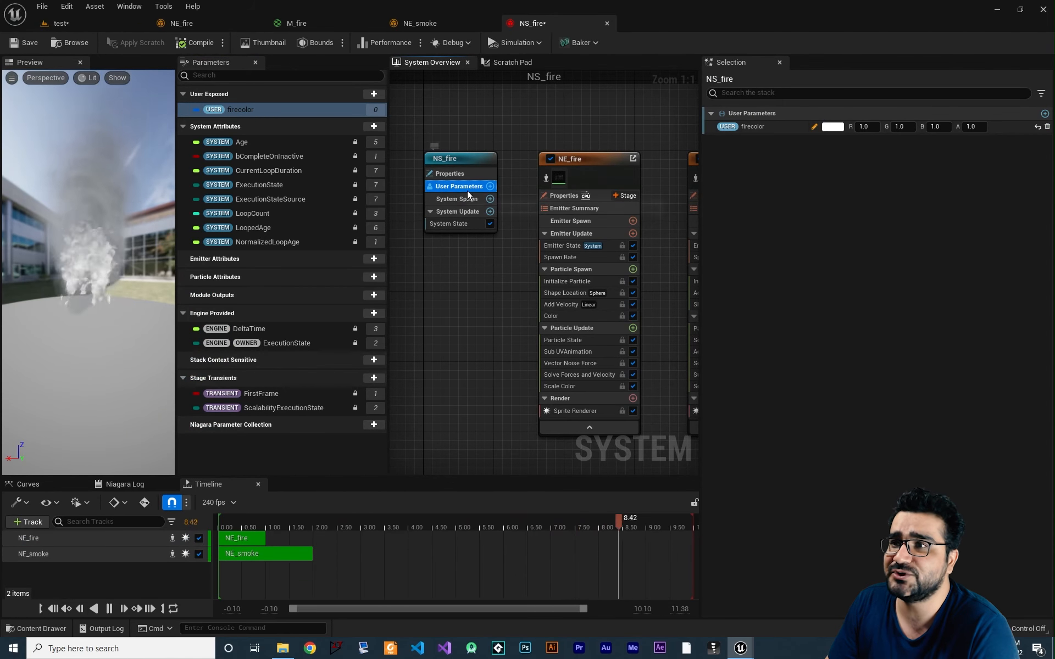
right_click_drag(577, 266, 553, 268)
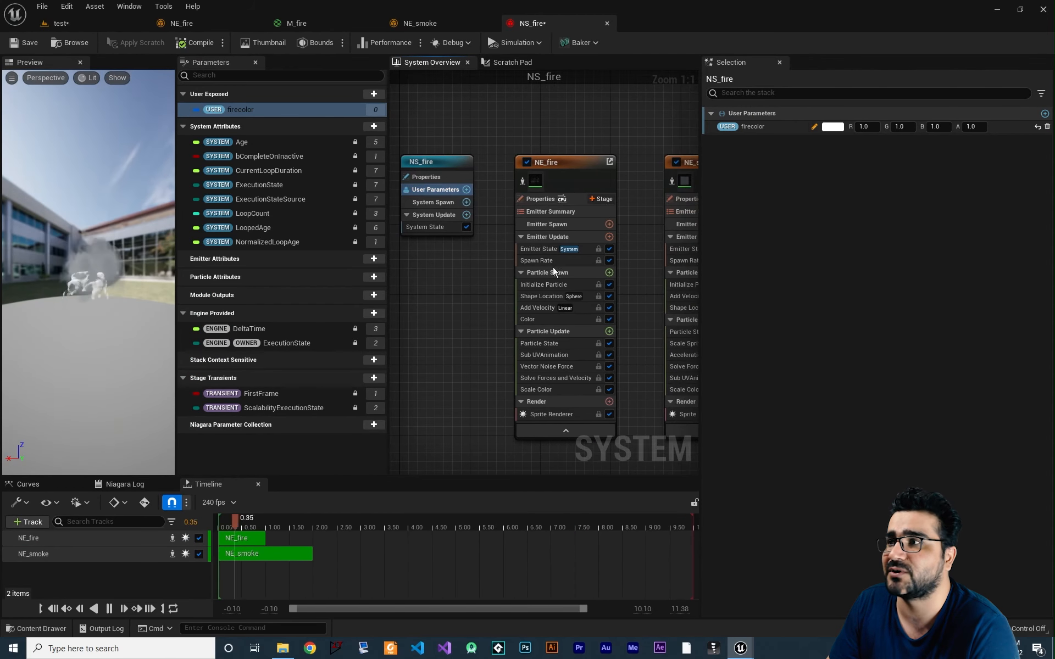
left_click(868, 126)
type("40")
key("Tab")
type("4")
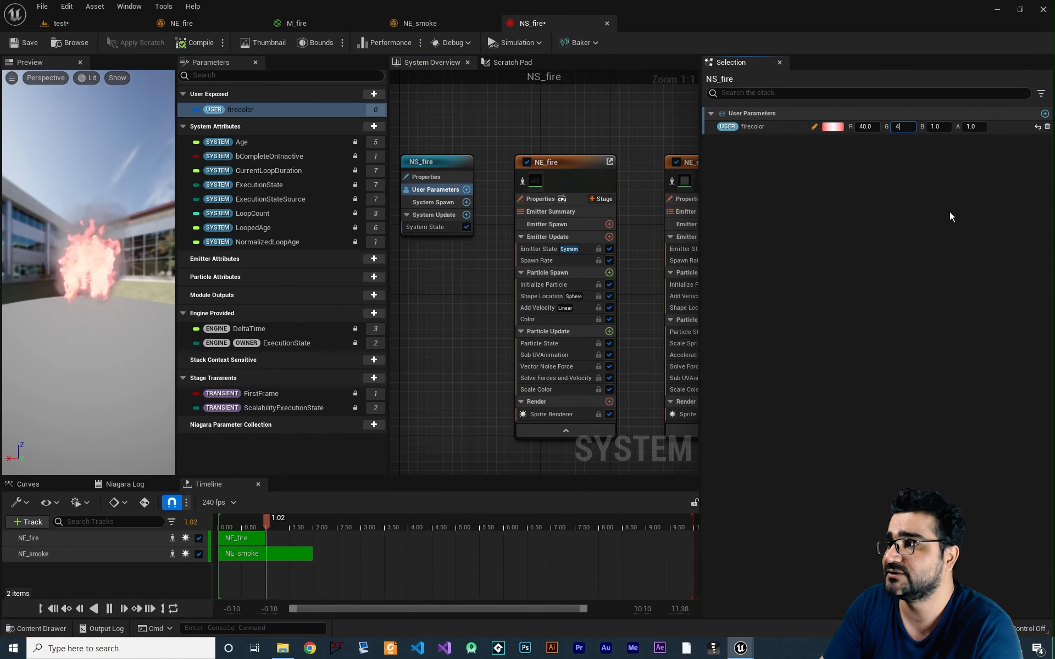
key("Tab")
left_click(20, 45)
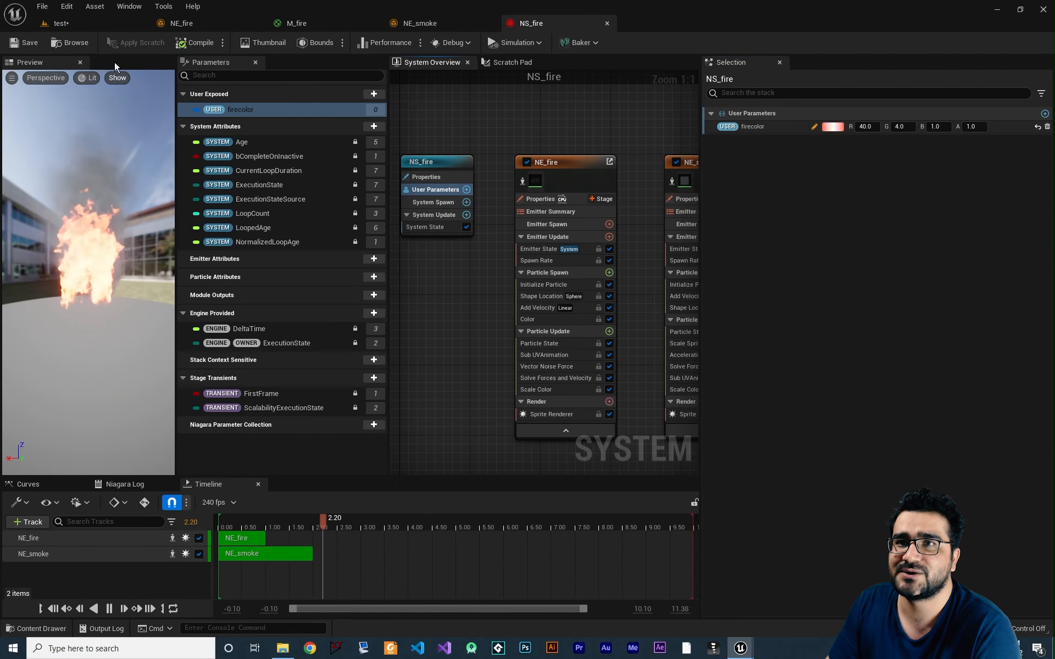
Override firecolor on the NS_fire actor in the test level with a blue-violet colour
left_click(71, 22)
right_click_drag(394, 369, 392, 351)
key("g")
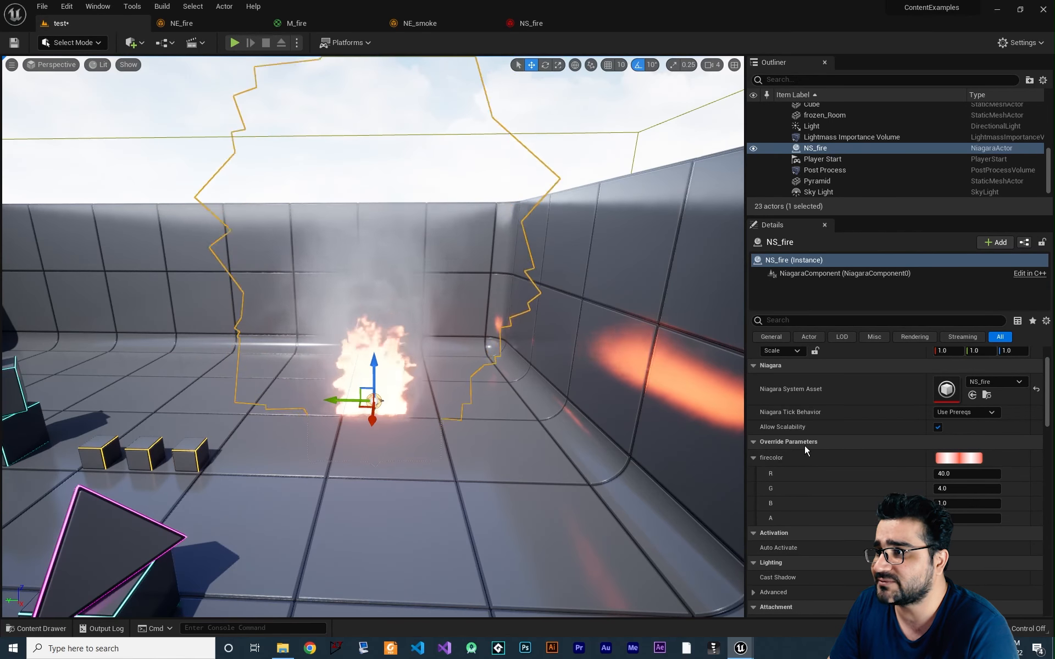
left_click(959, 458)
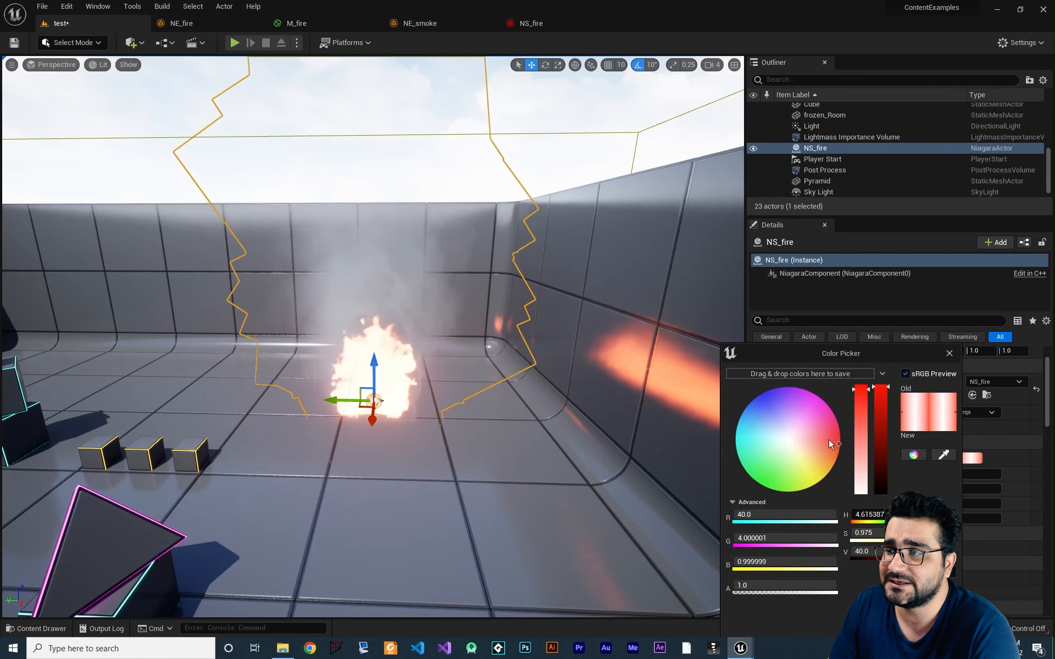
left_click(767, 399)
mouse_move(449, 404)
right_mouse_down()
mouse_move(456, 426)
mouse_move(429, 489)
mouse_move(467, 407)
mouse_move(439, 434)
mouse_move(445, 407)
right_mouse_up()
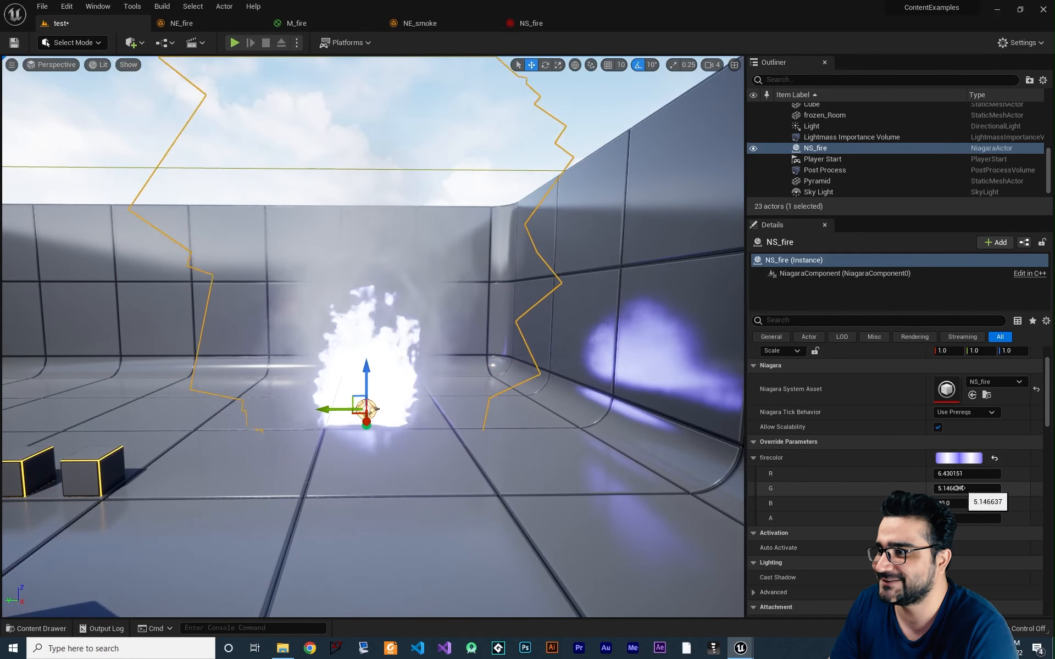
Change the actor's firecolor override to green with R 4, G 40 and B 0
left_click(967, 489)
type("40")
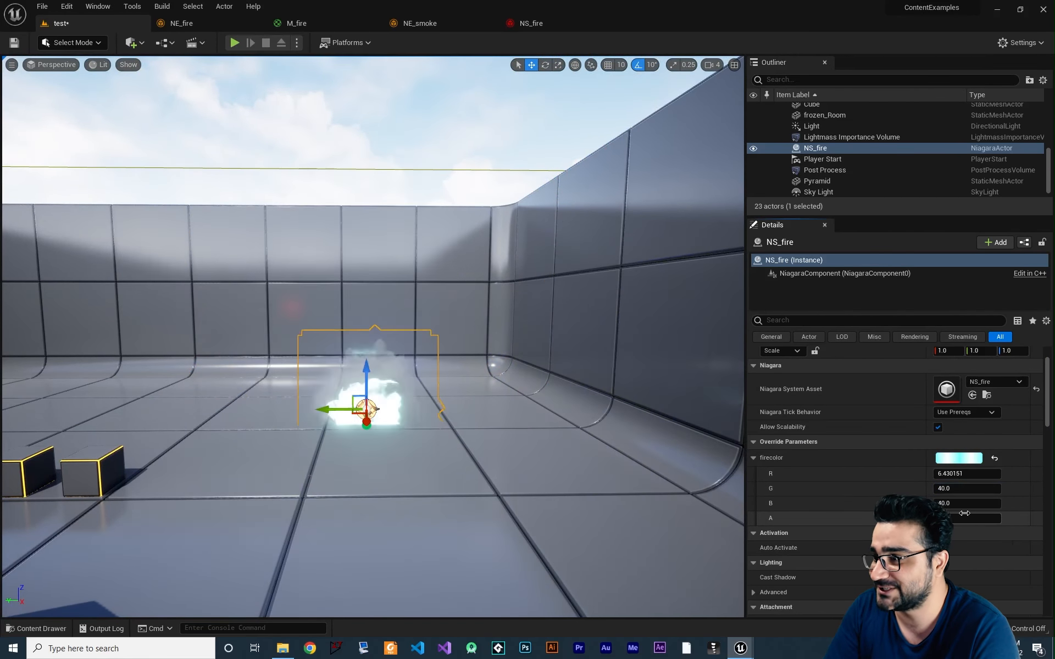
key("shift+Tab")
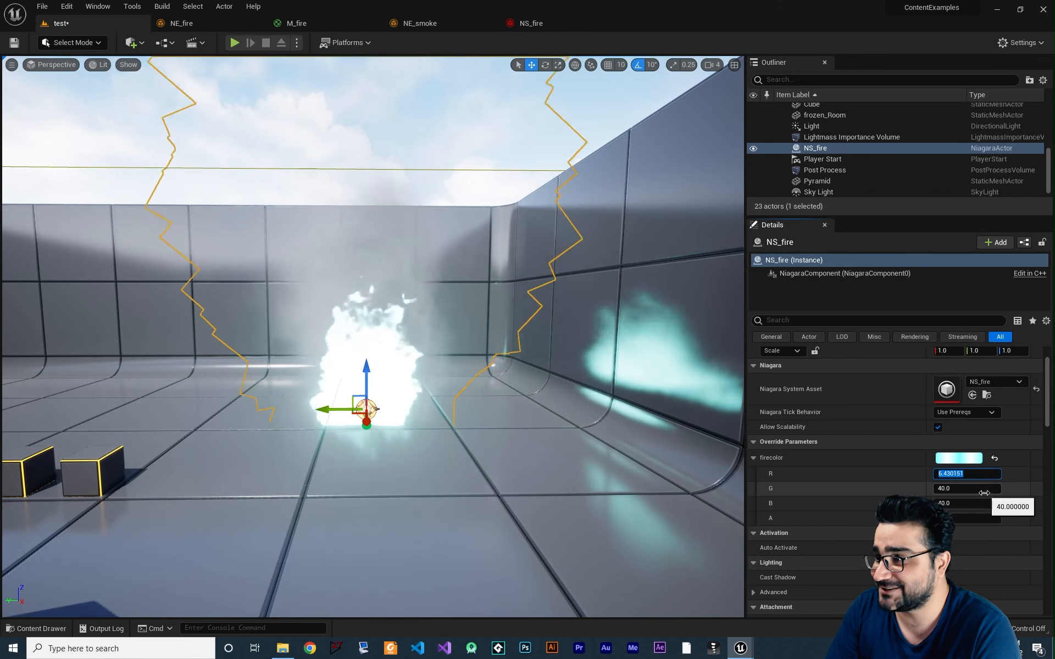
type("4")
key("Tab")
key("Tab")
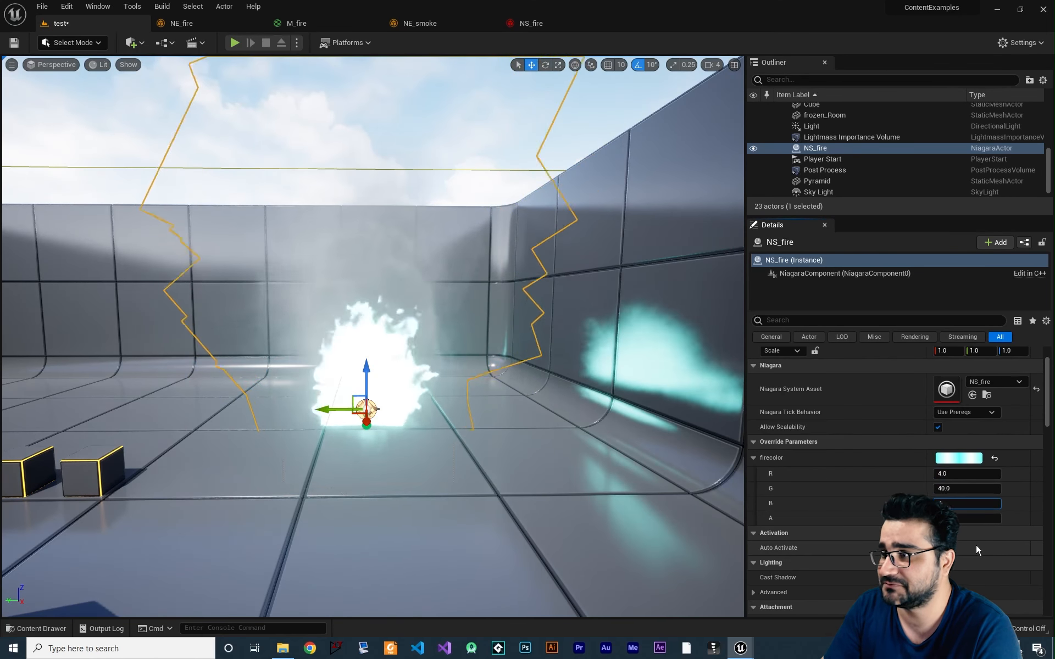
type("0")
key("Return")
right_click_drag(481, 407, 431, 442)
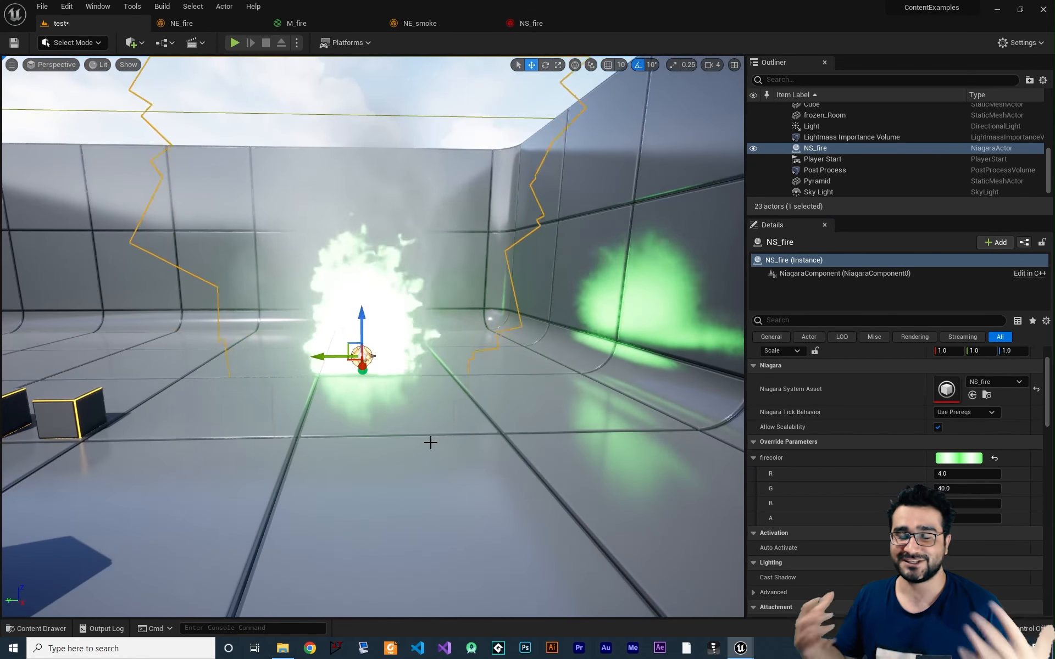